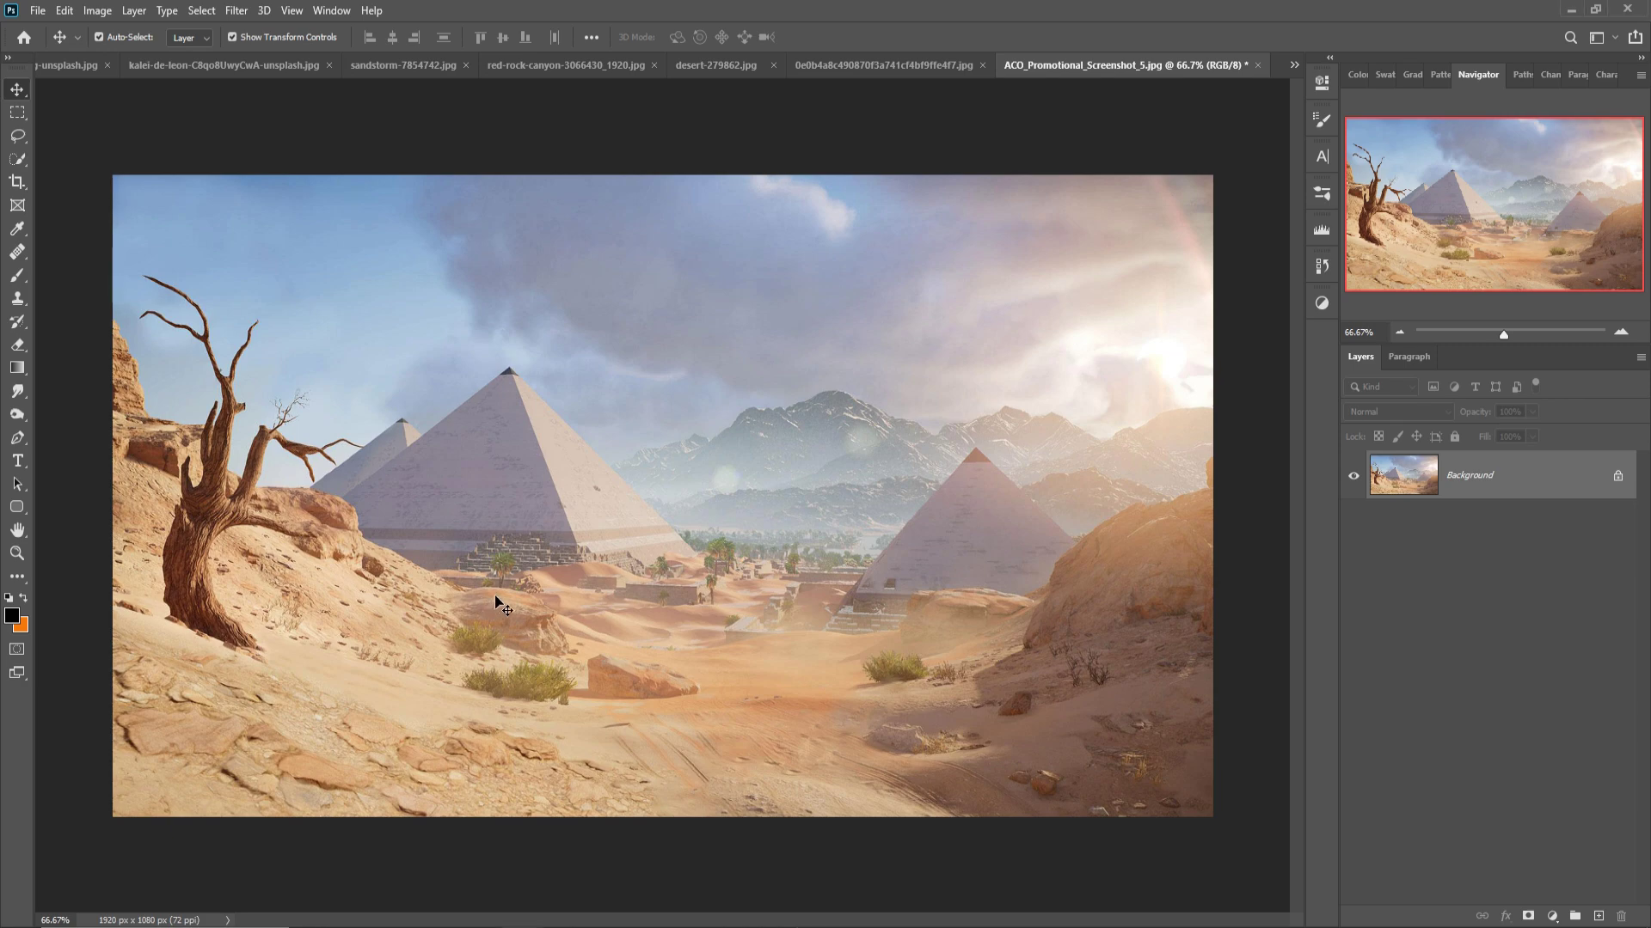
- Open the New Document dialog with the 1920 × 1080 px, 72 ppi preset
click(37, 10)
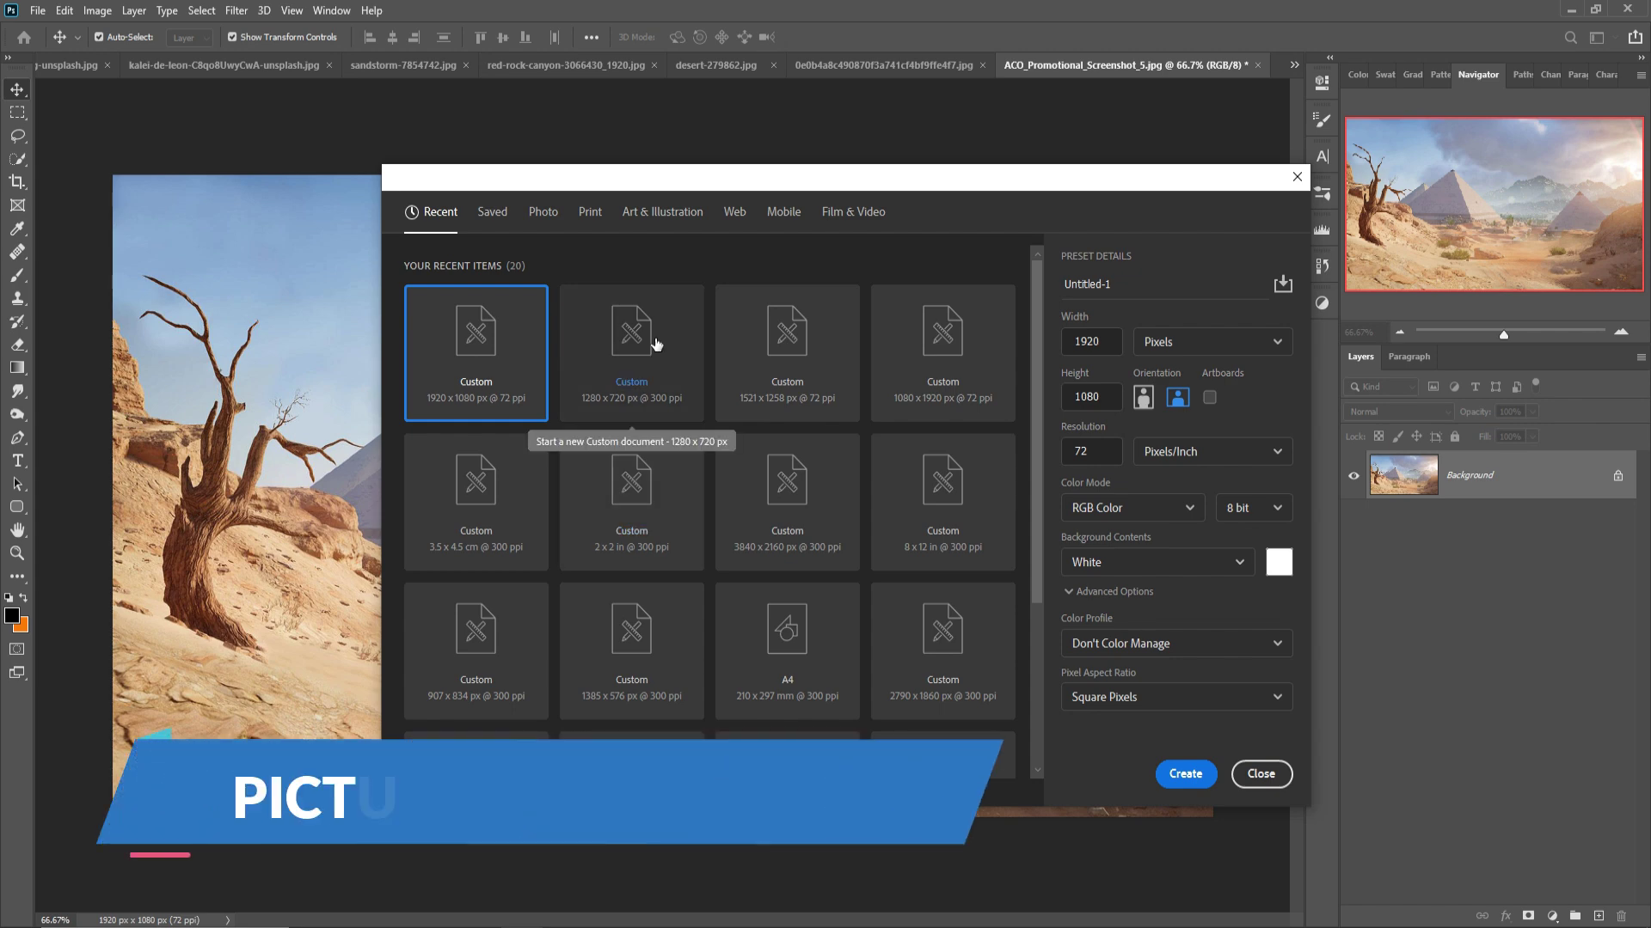
- Create a 1920 × 1080 document, crop it to a 930 × 1080 portrait, and view the camel image
click(1185, 774)
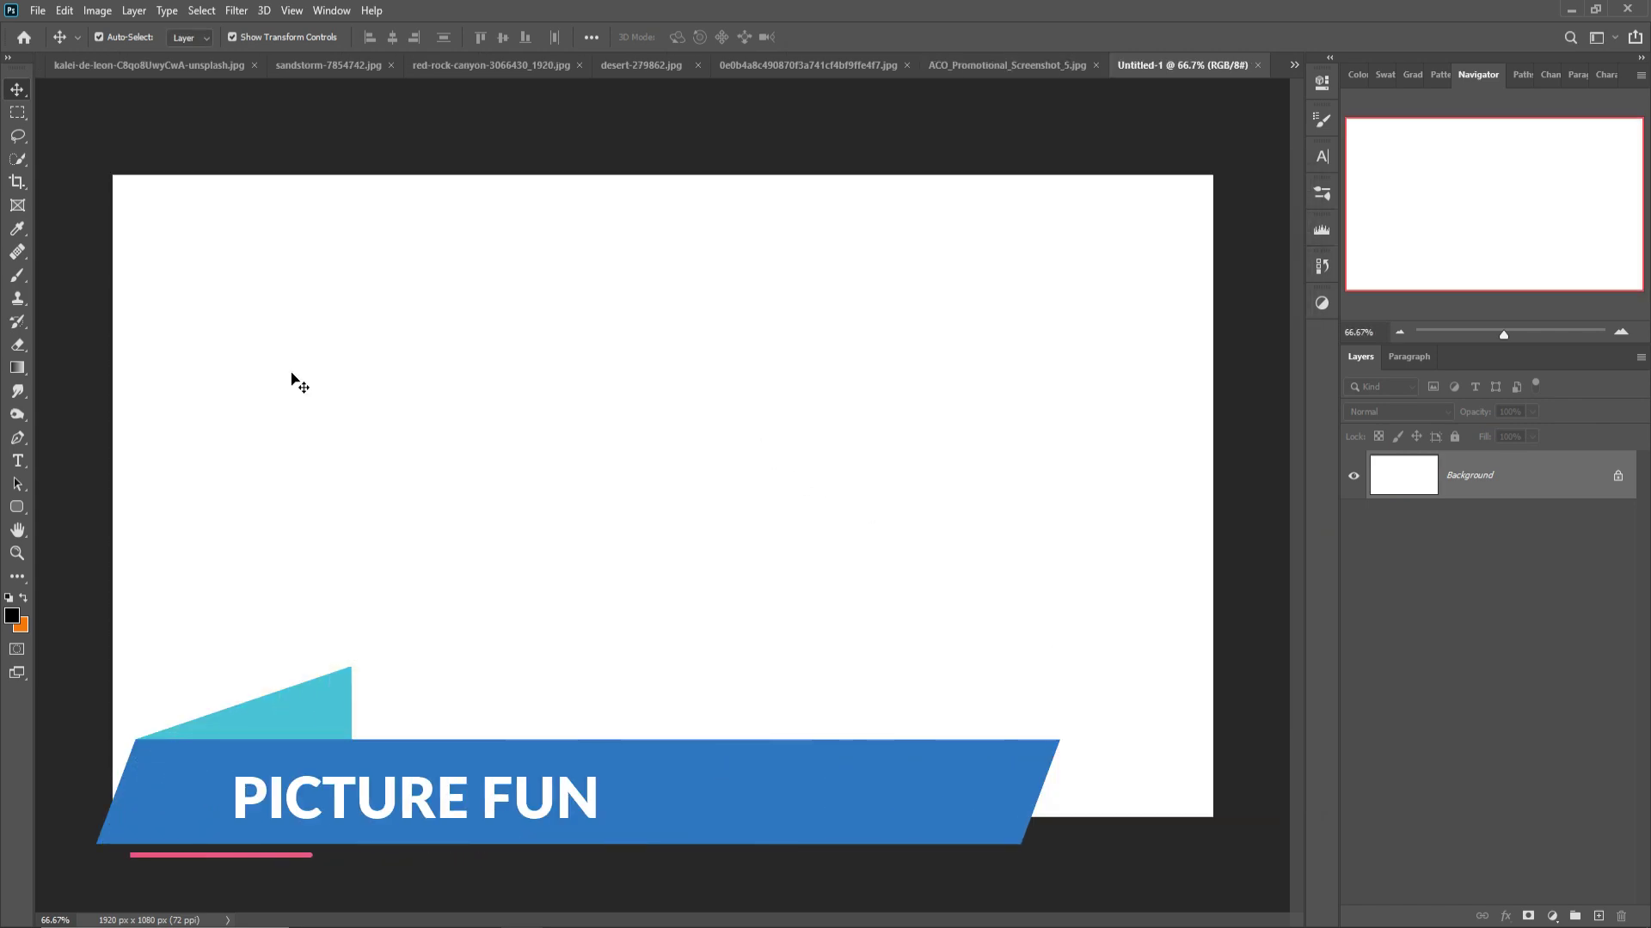
key(c)
drag(118, 513, 478, 487)
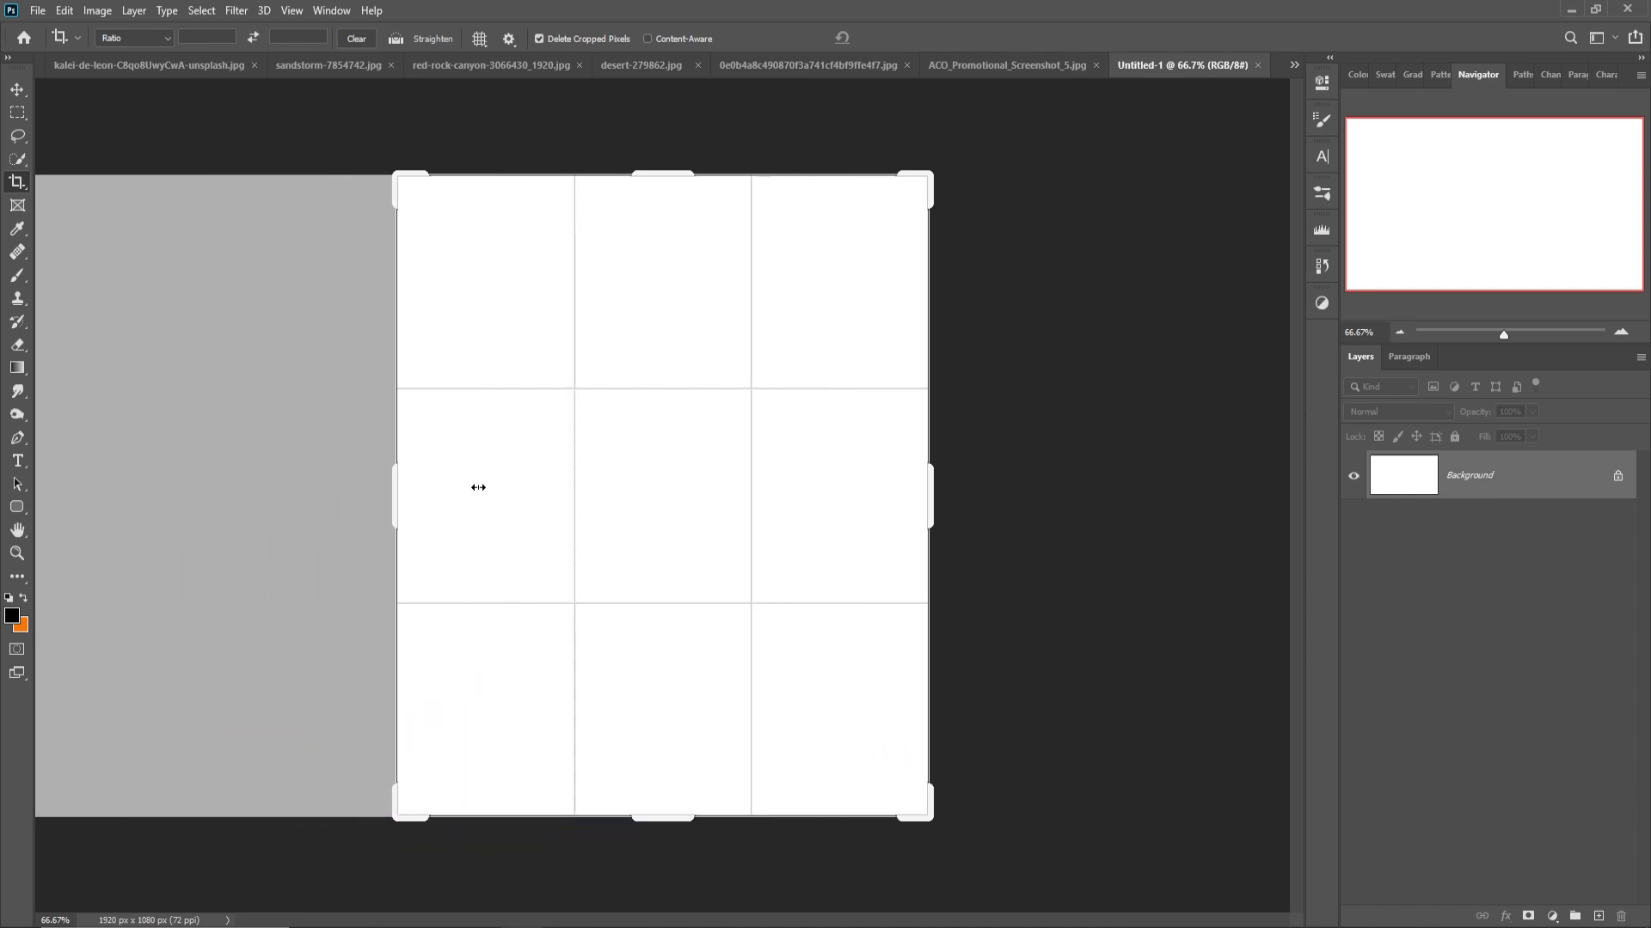
click(904, 33)
key(v)
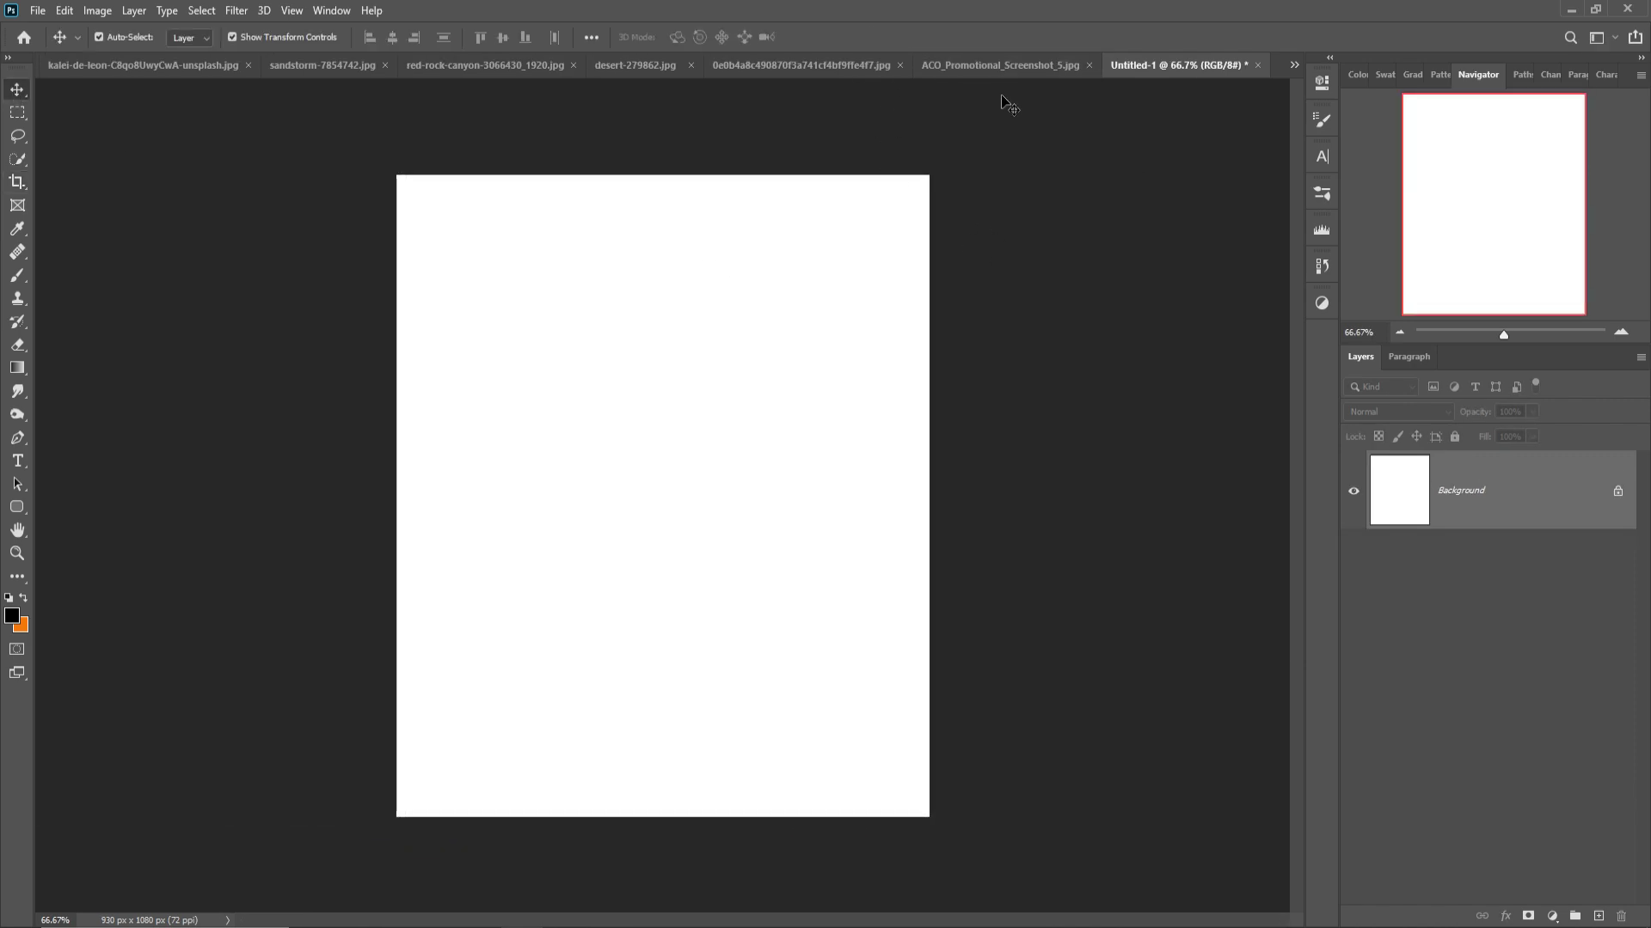
click(962, 67)
- Copy the desert ground from the horizon down onto Layer 1 and hide the Background layer
click(817, 67)
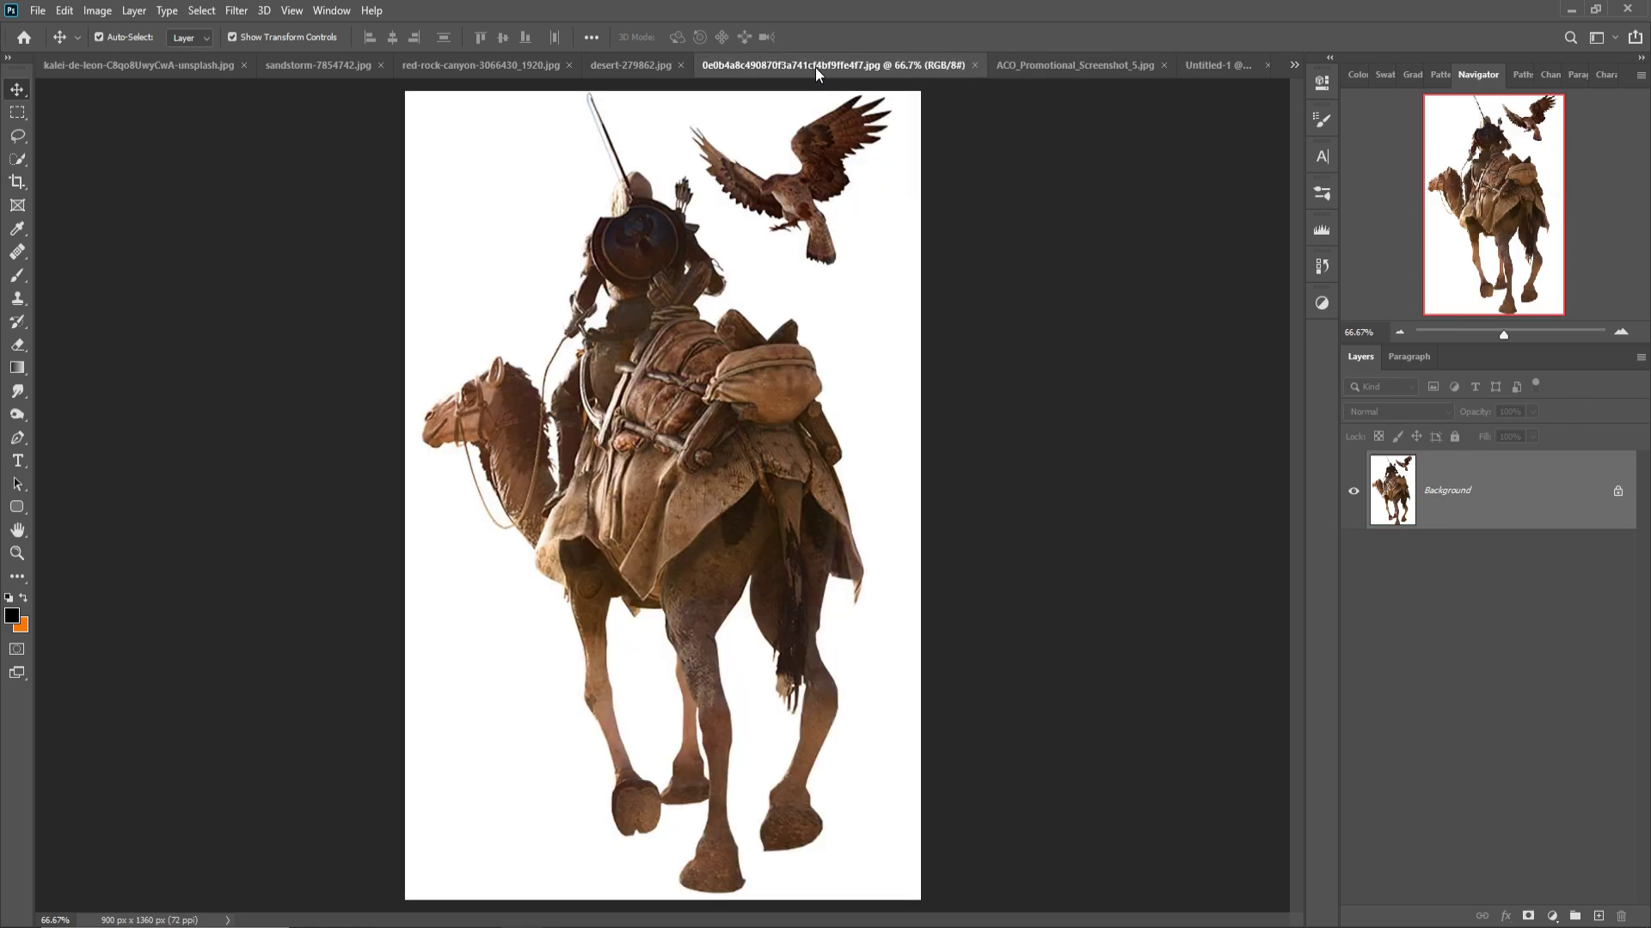
click(632, 65)
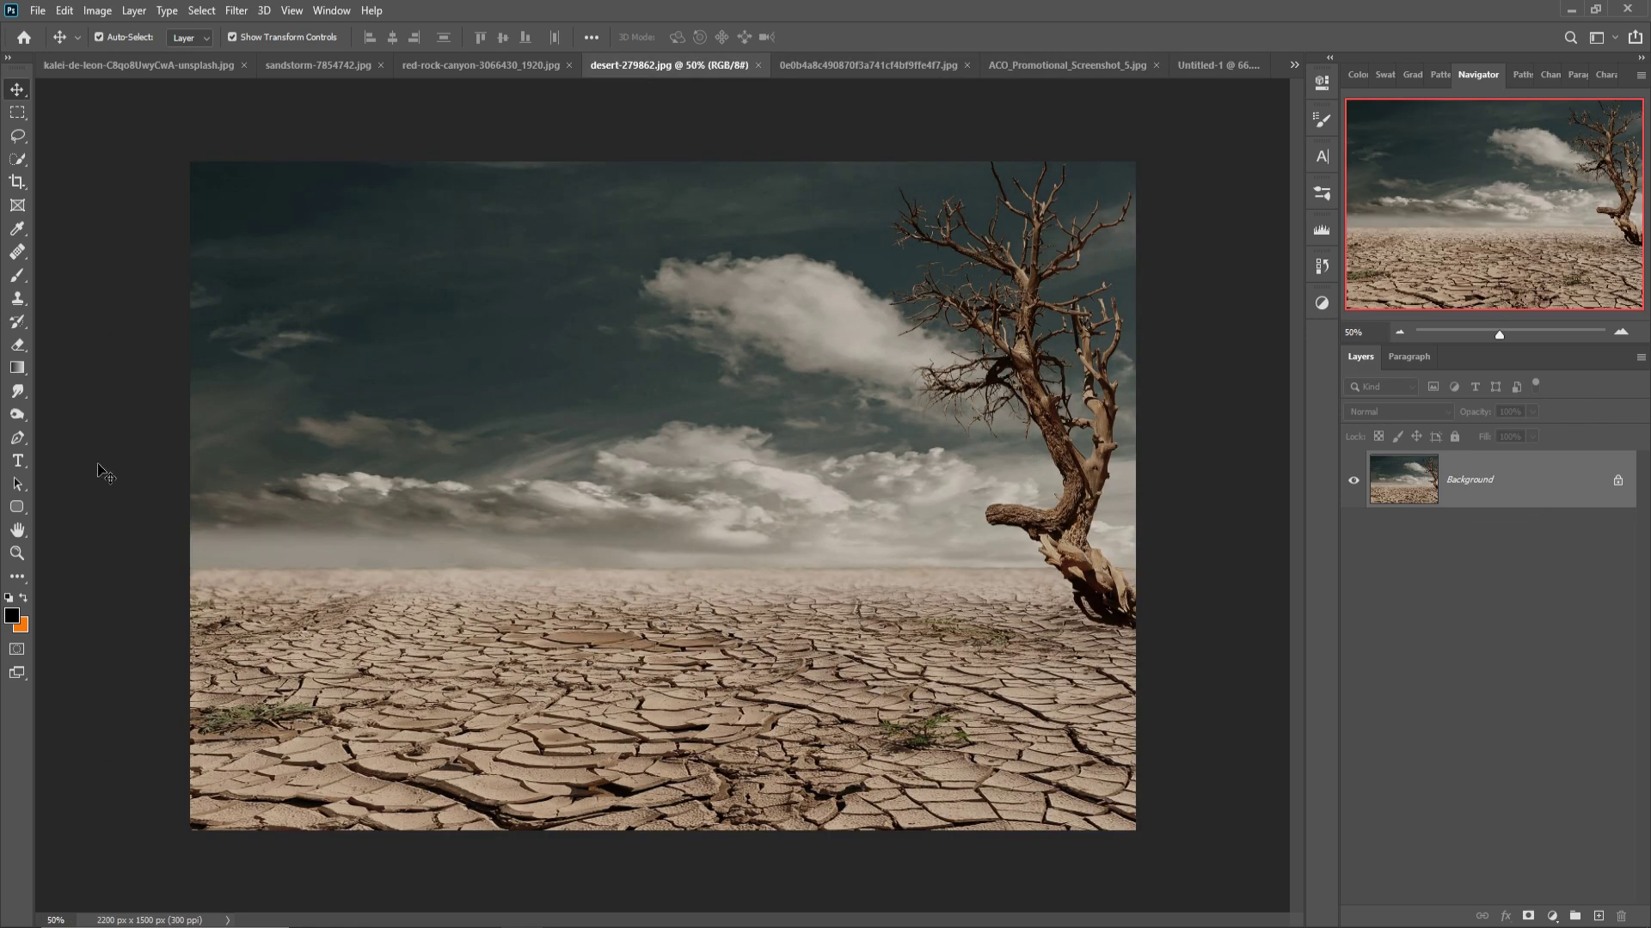
click(15, 115)
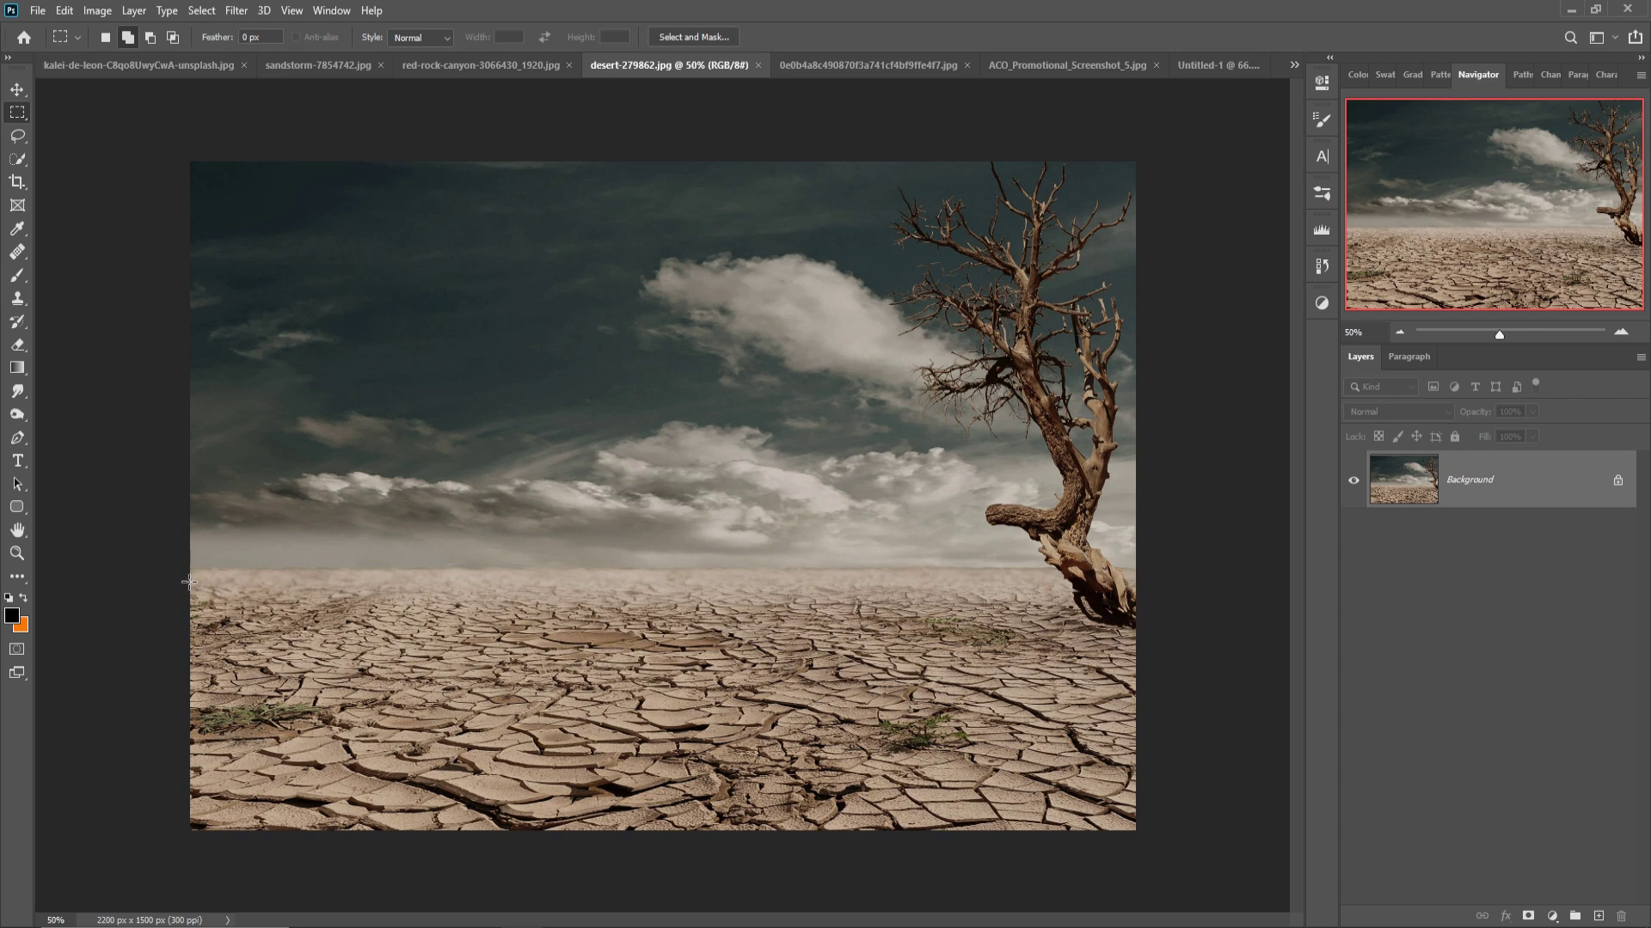
drag(195, 573, 1328, 891)
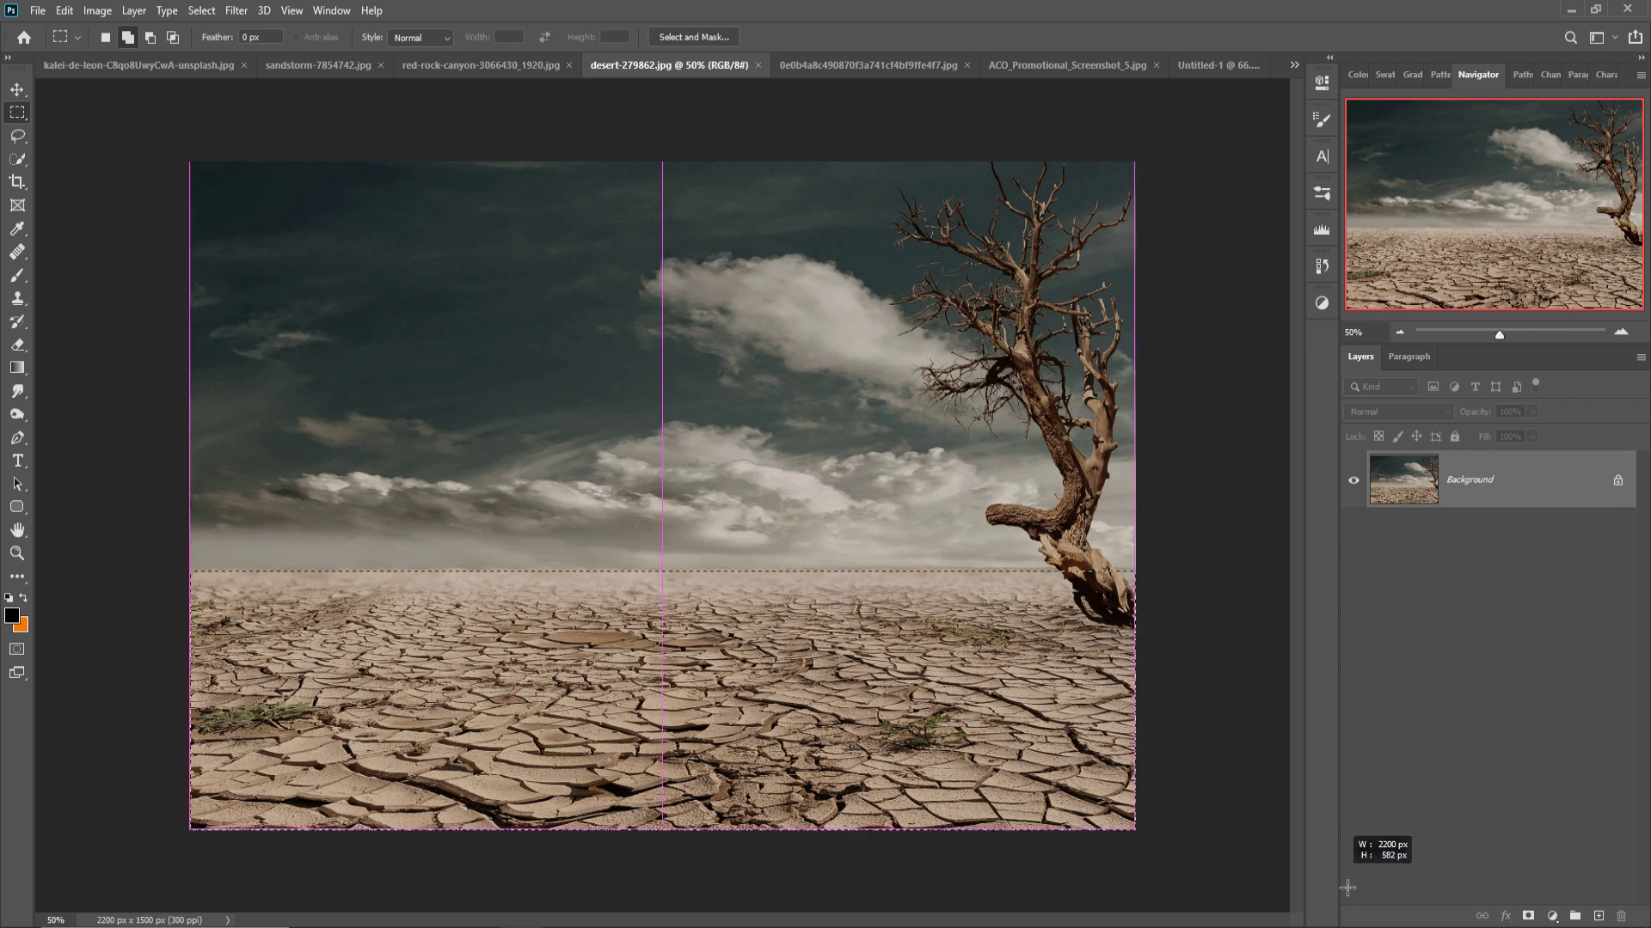
key(ctrl+j)
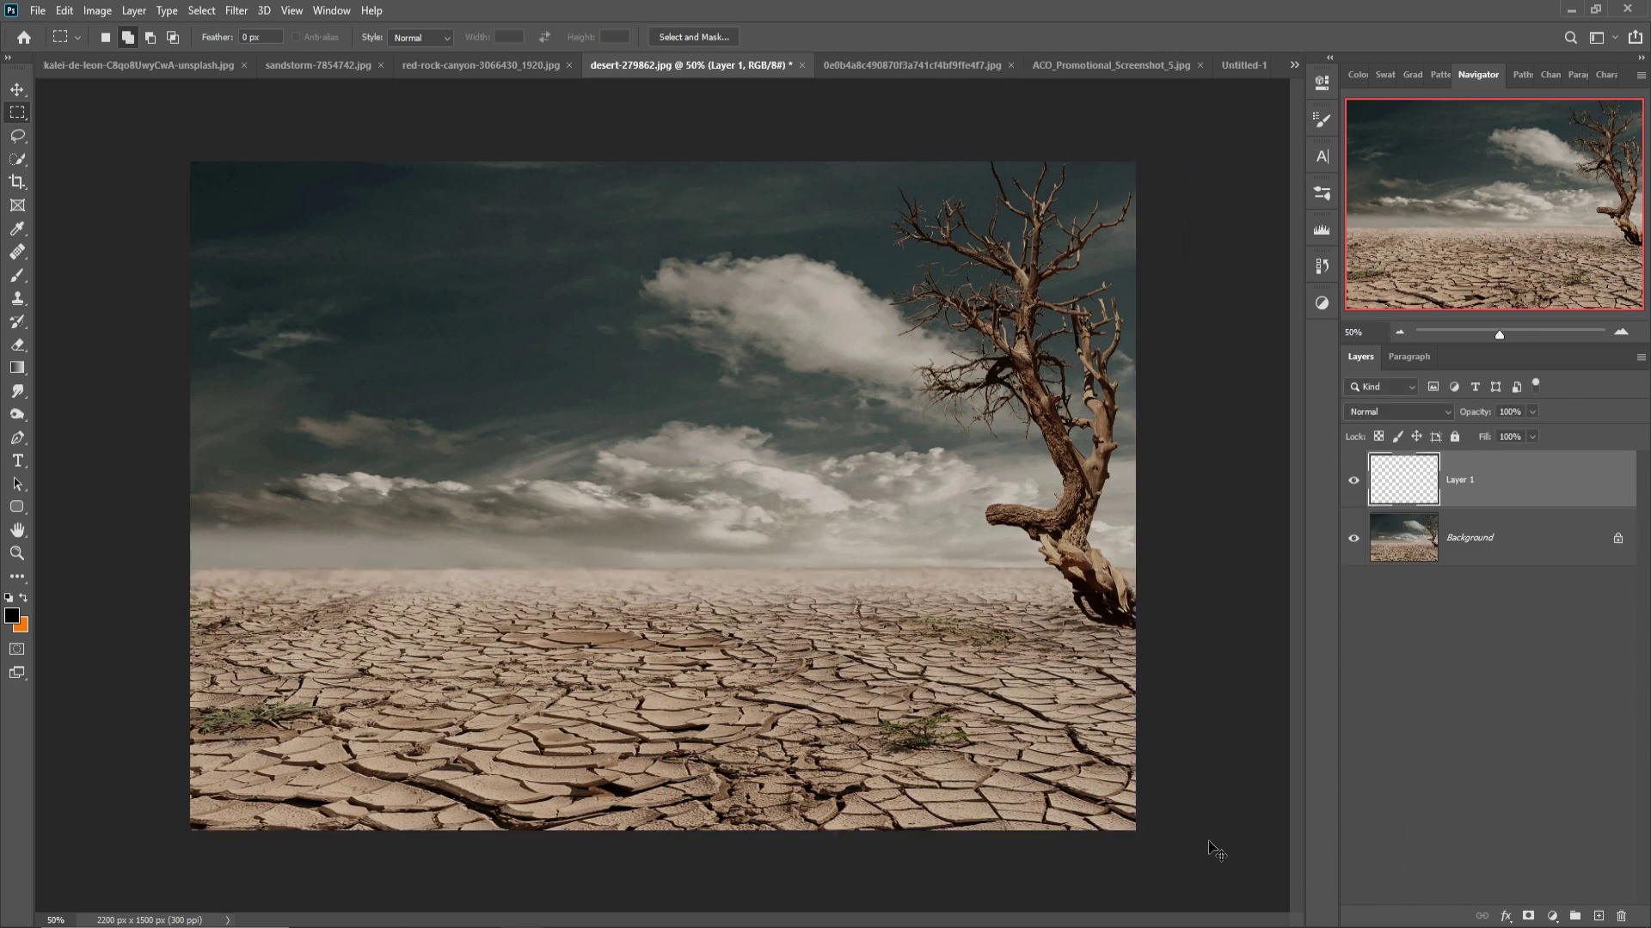
click(1354, 538)
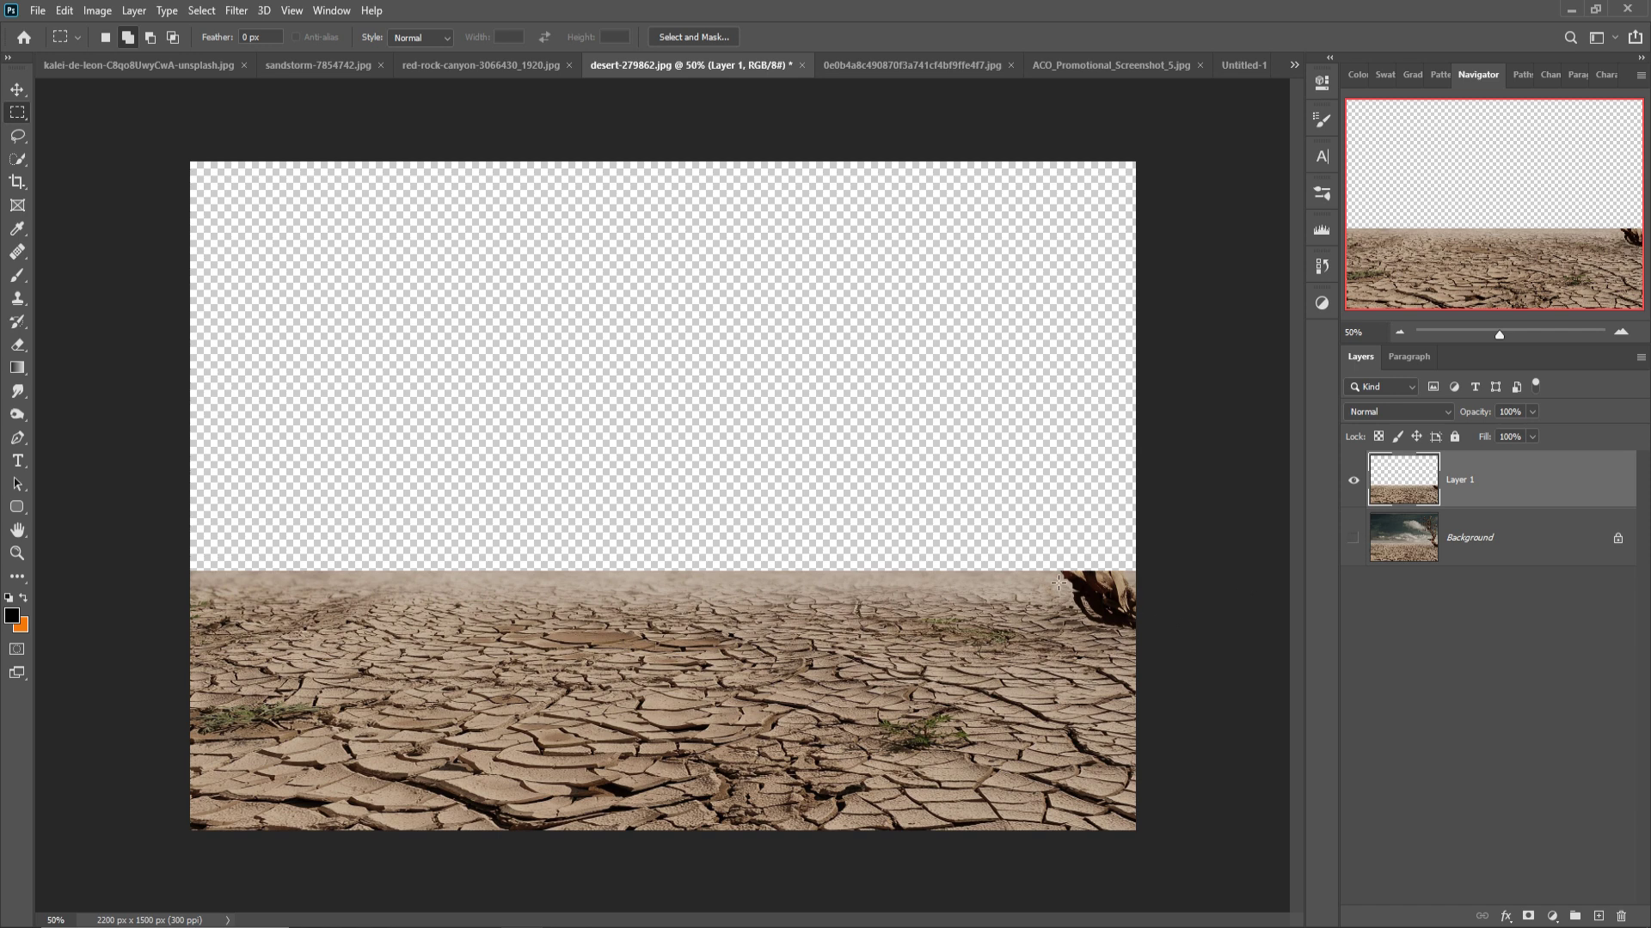
- Remove the tree stump at the right edge with Content-Aware Fill, then deselect
drag(1143, 648, 1036, 579)
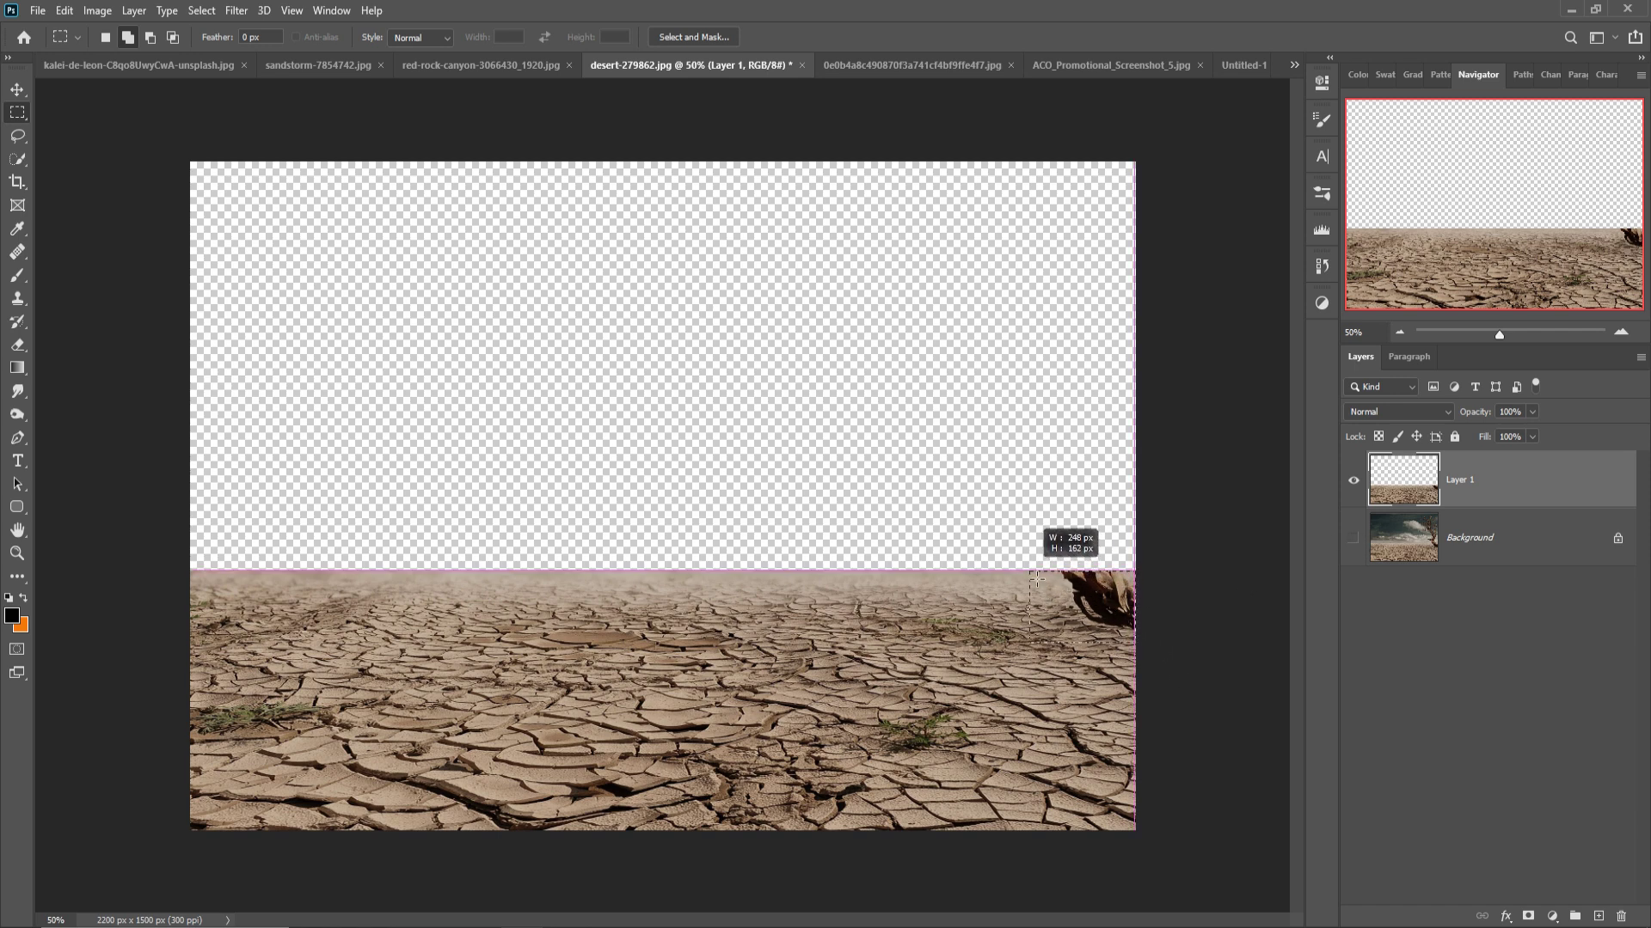
drag(1036, 578, 1030, 571)
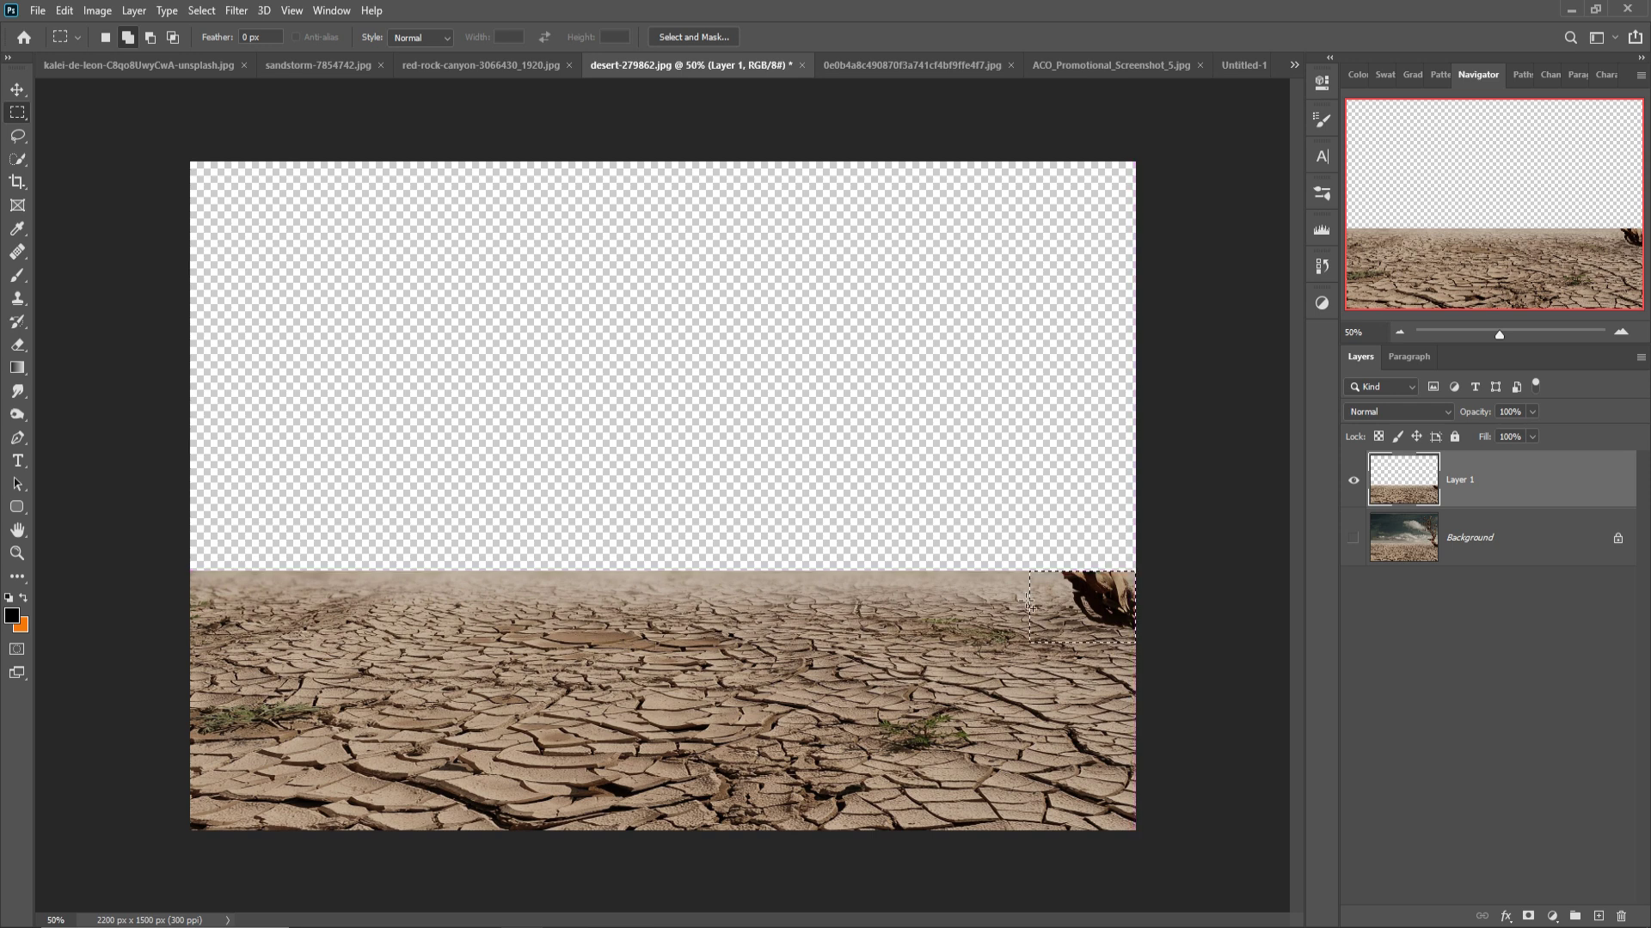
click(64, 10)
click(74, 285)
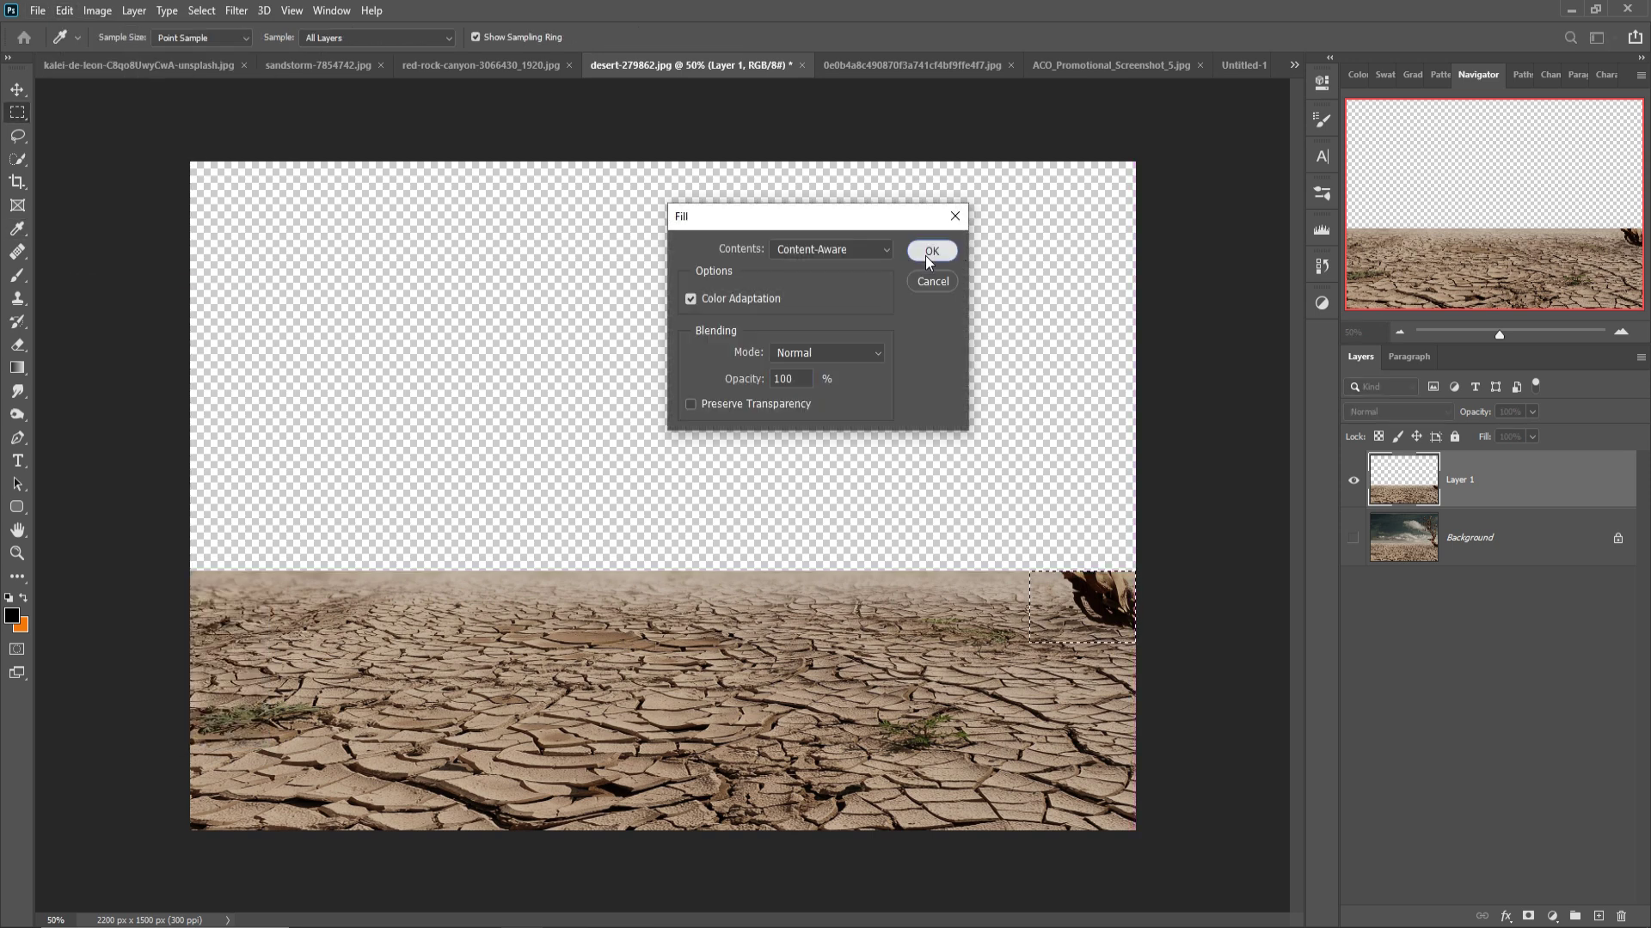
click(929, 251)
click(201, 11)
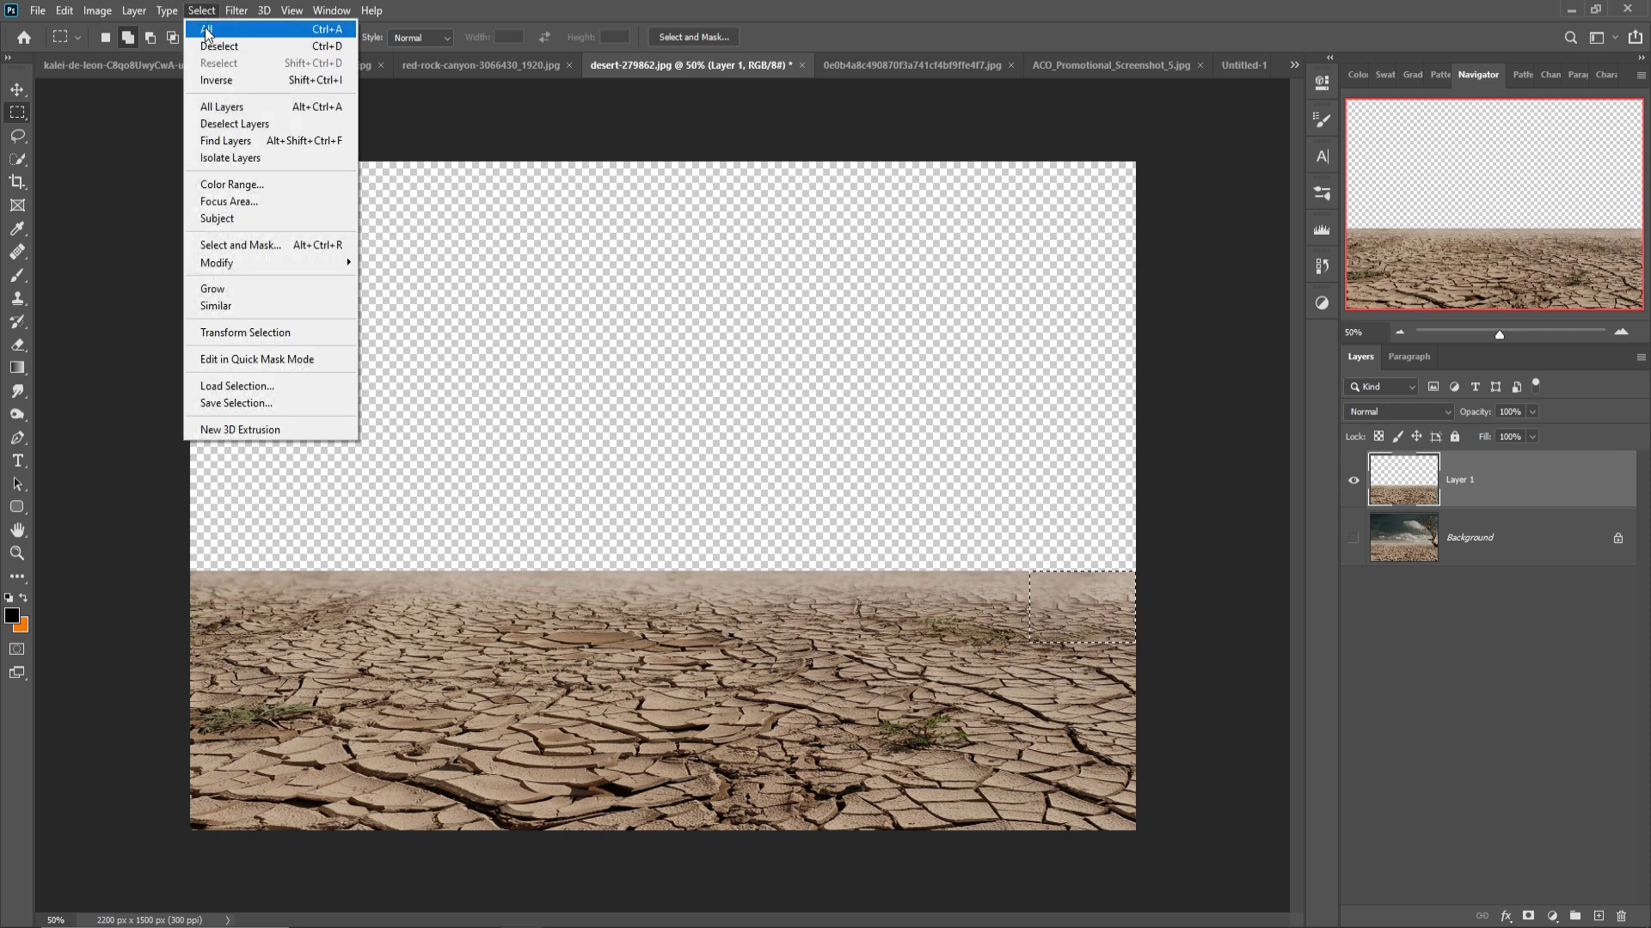
click(211, 46)
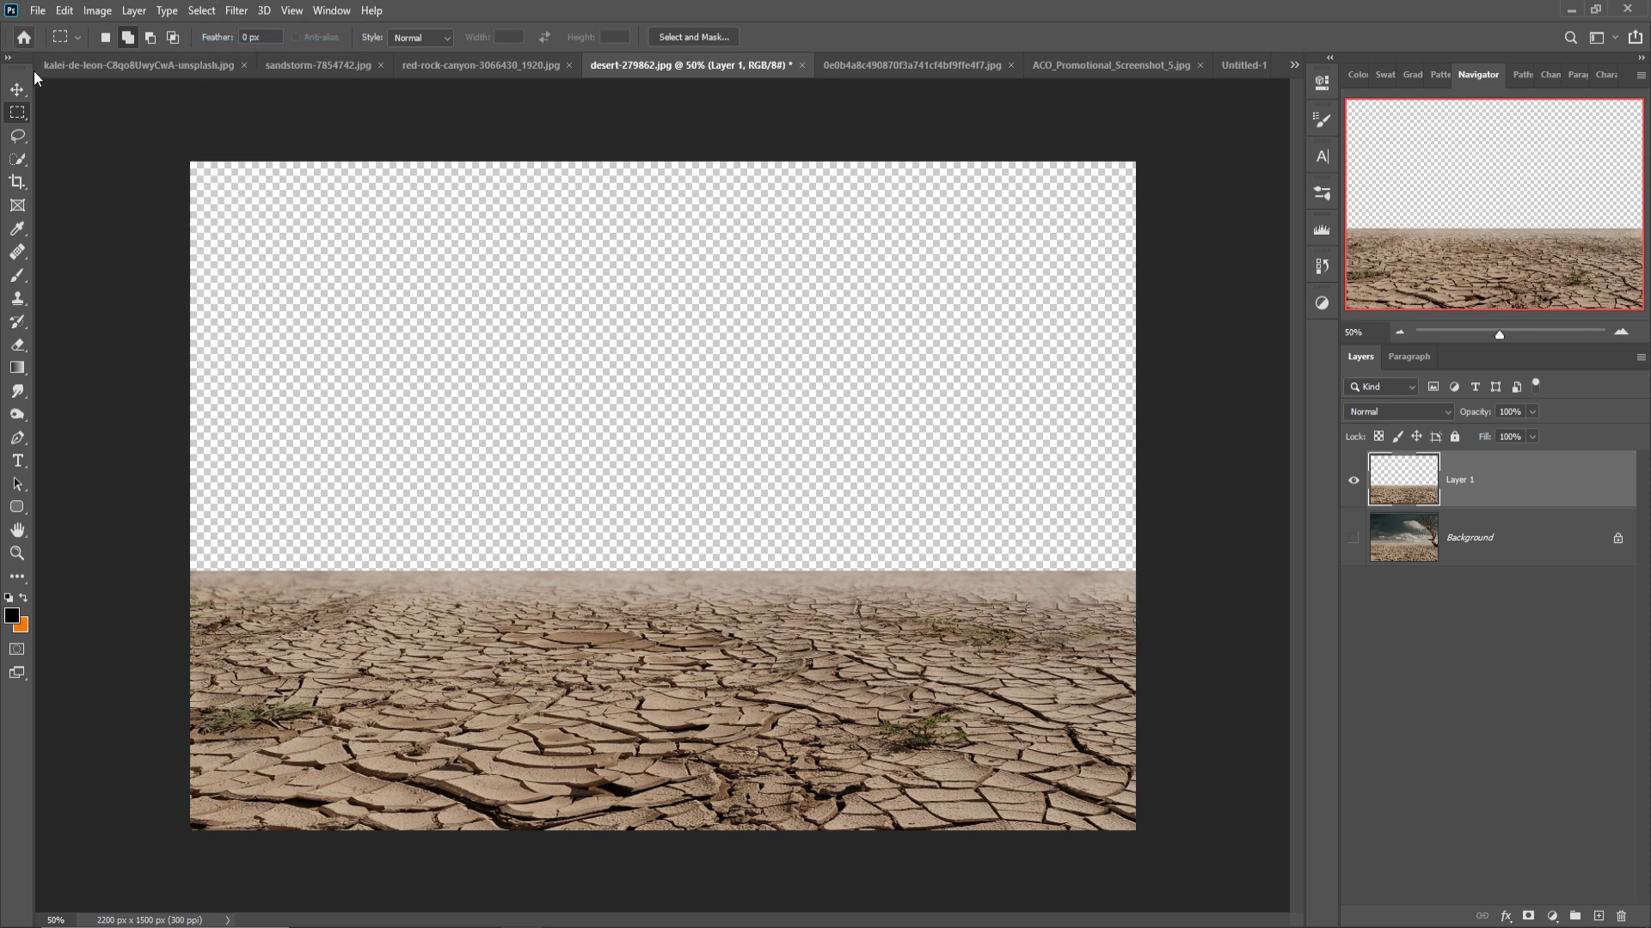
click(15, 91)
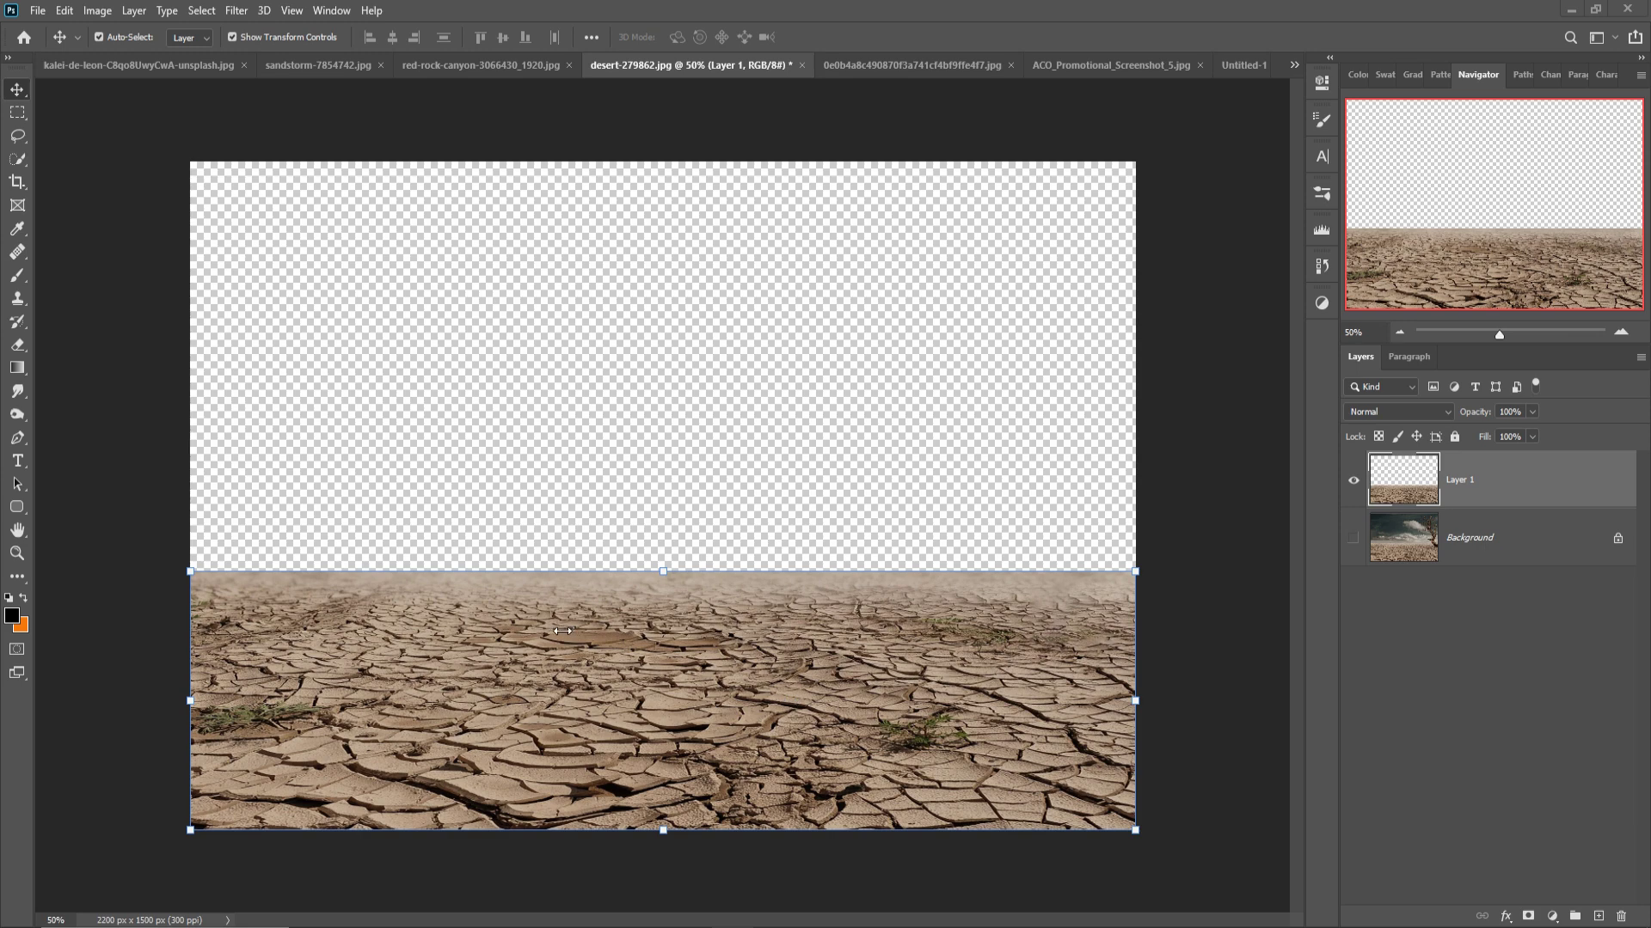
- Drag the cracked ground layer into Untitled-1 and scale it along the canvas bottom
drag(645, 65, 648, 155)
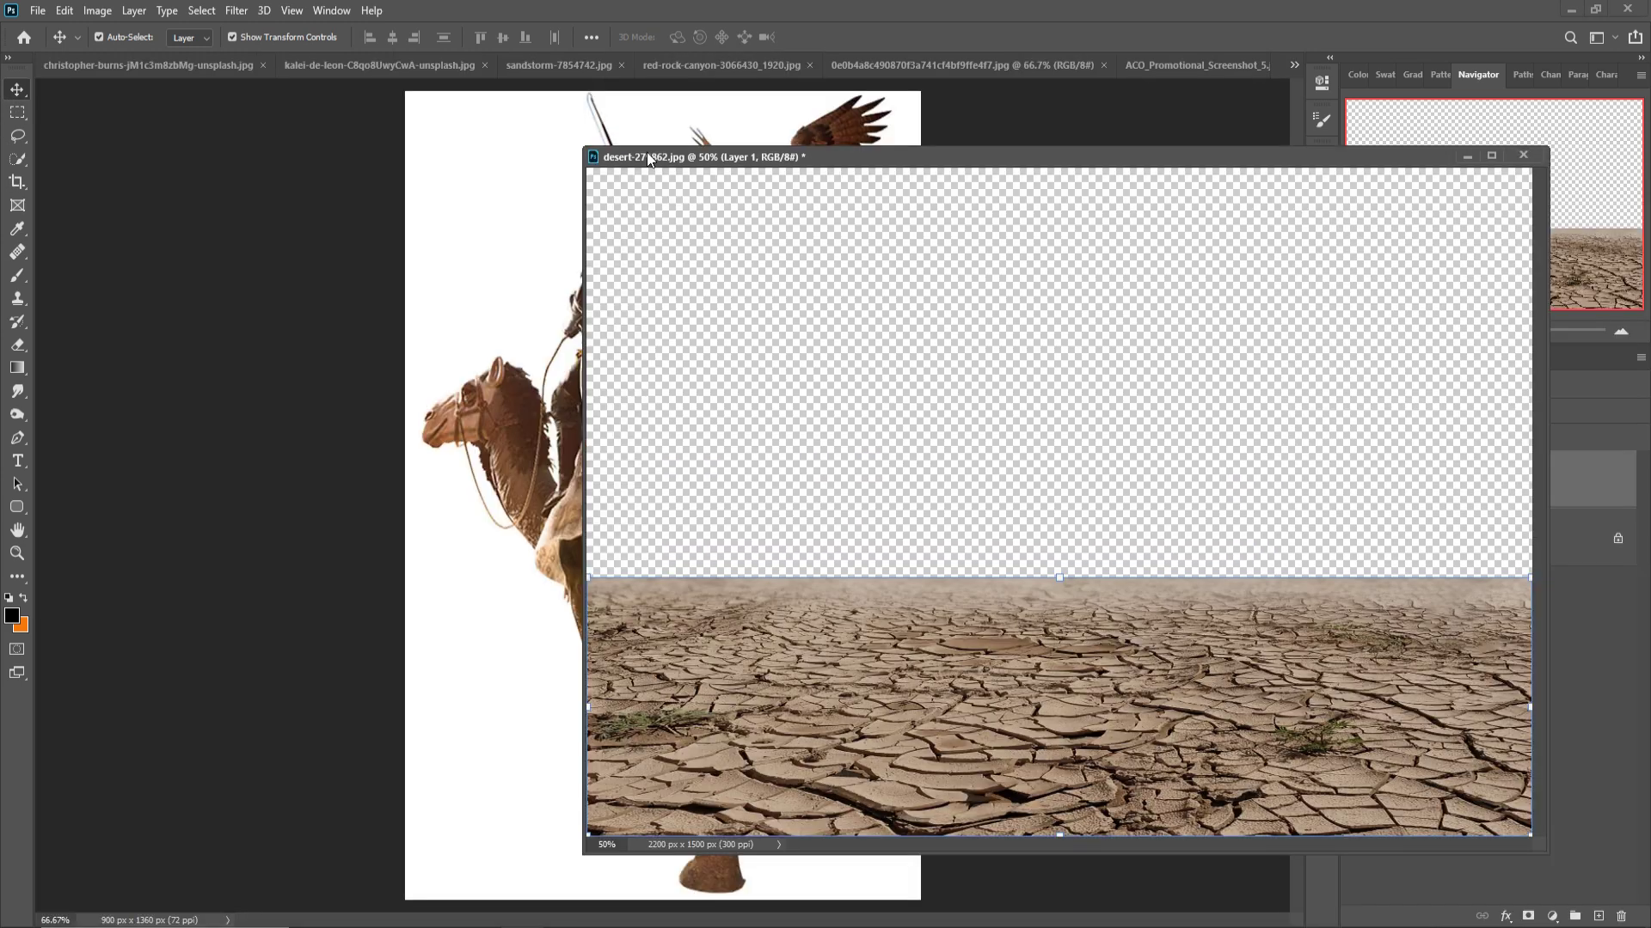
click(1294, 65)
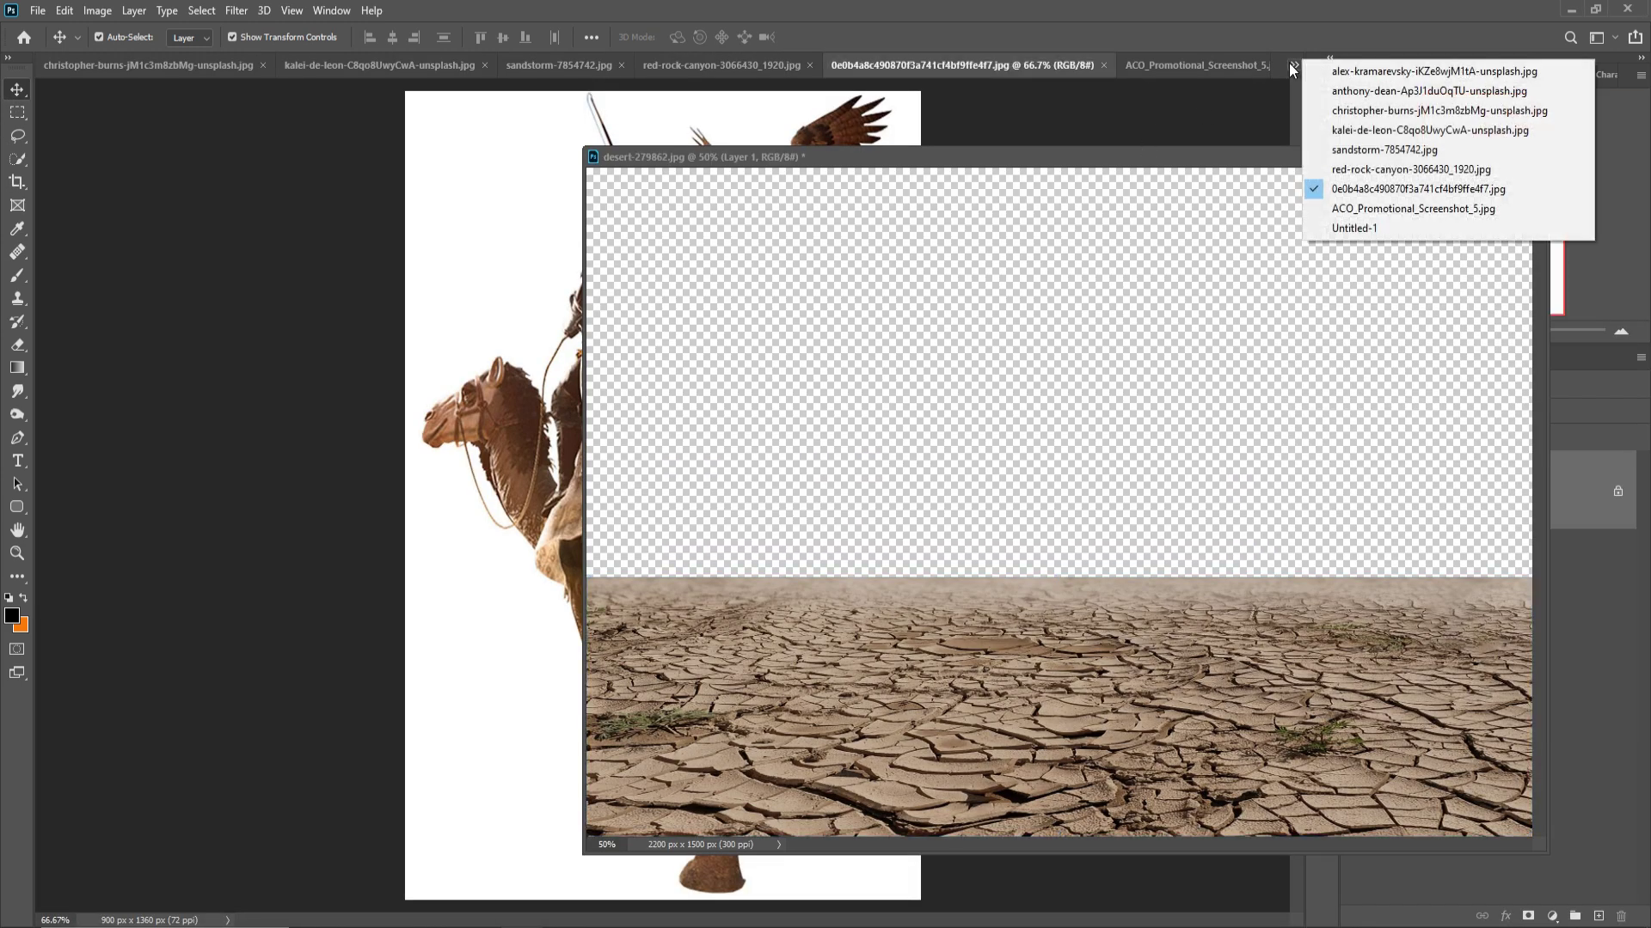
click(1340, 223)
drag(1054, 603, 535, 579)
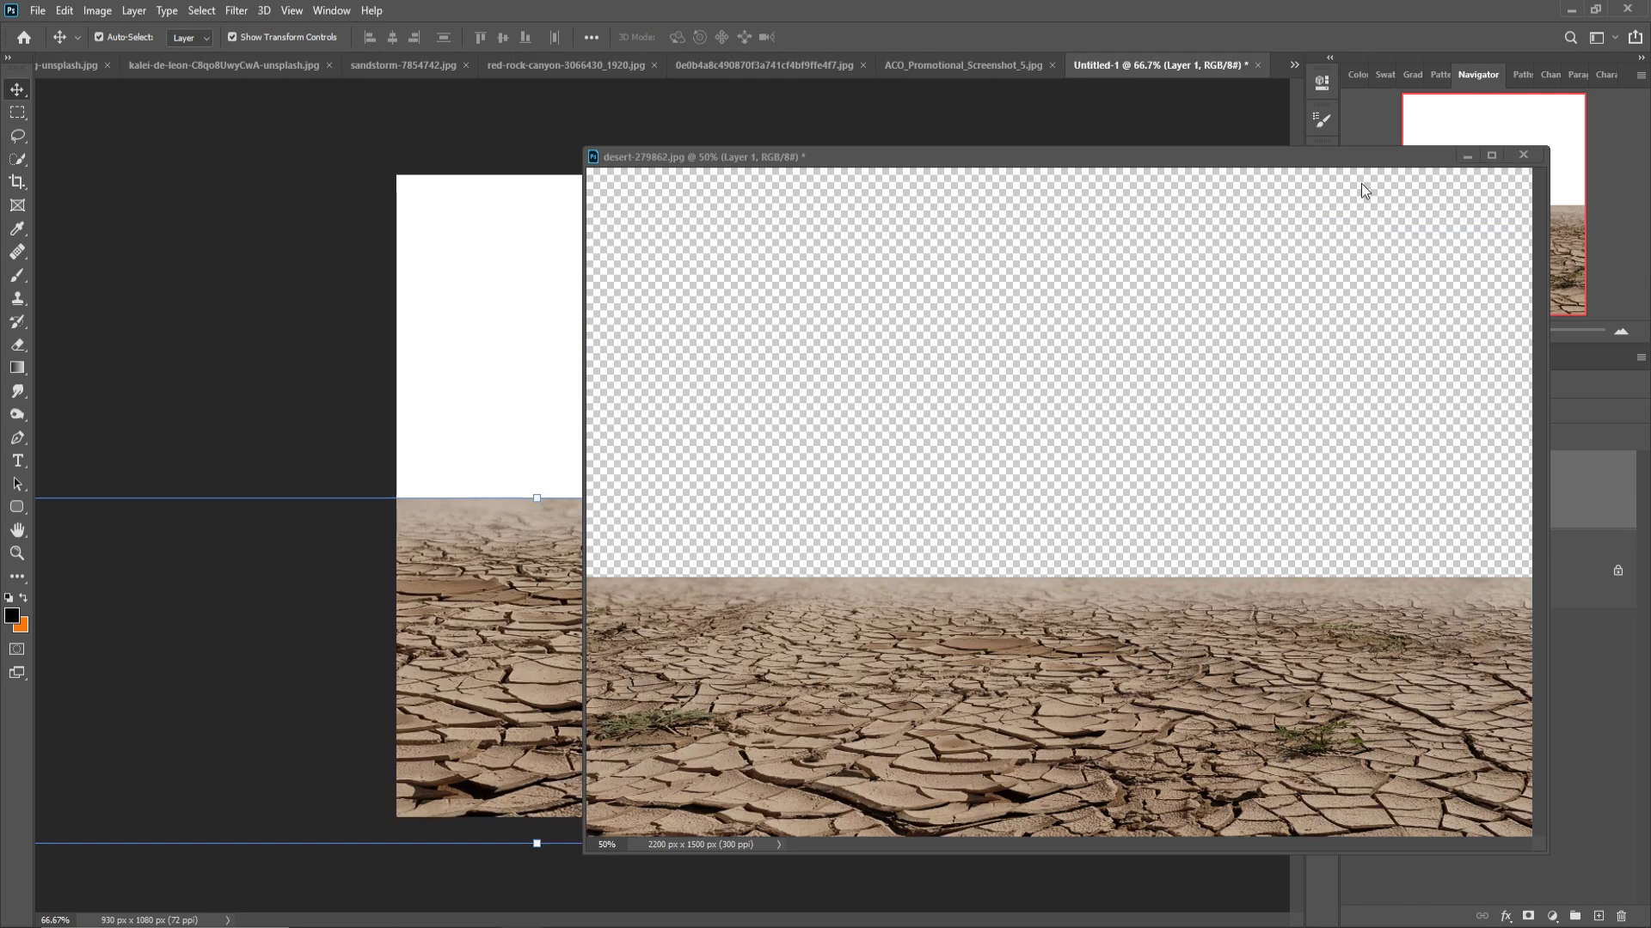
click(1467, 158)
drag(546, 503, 535, 667)
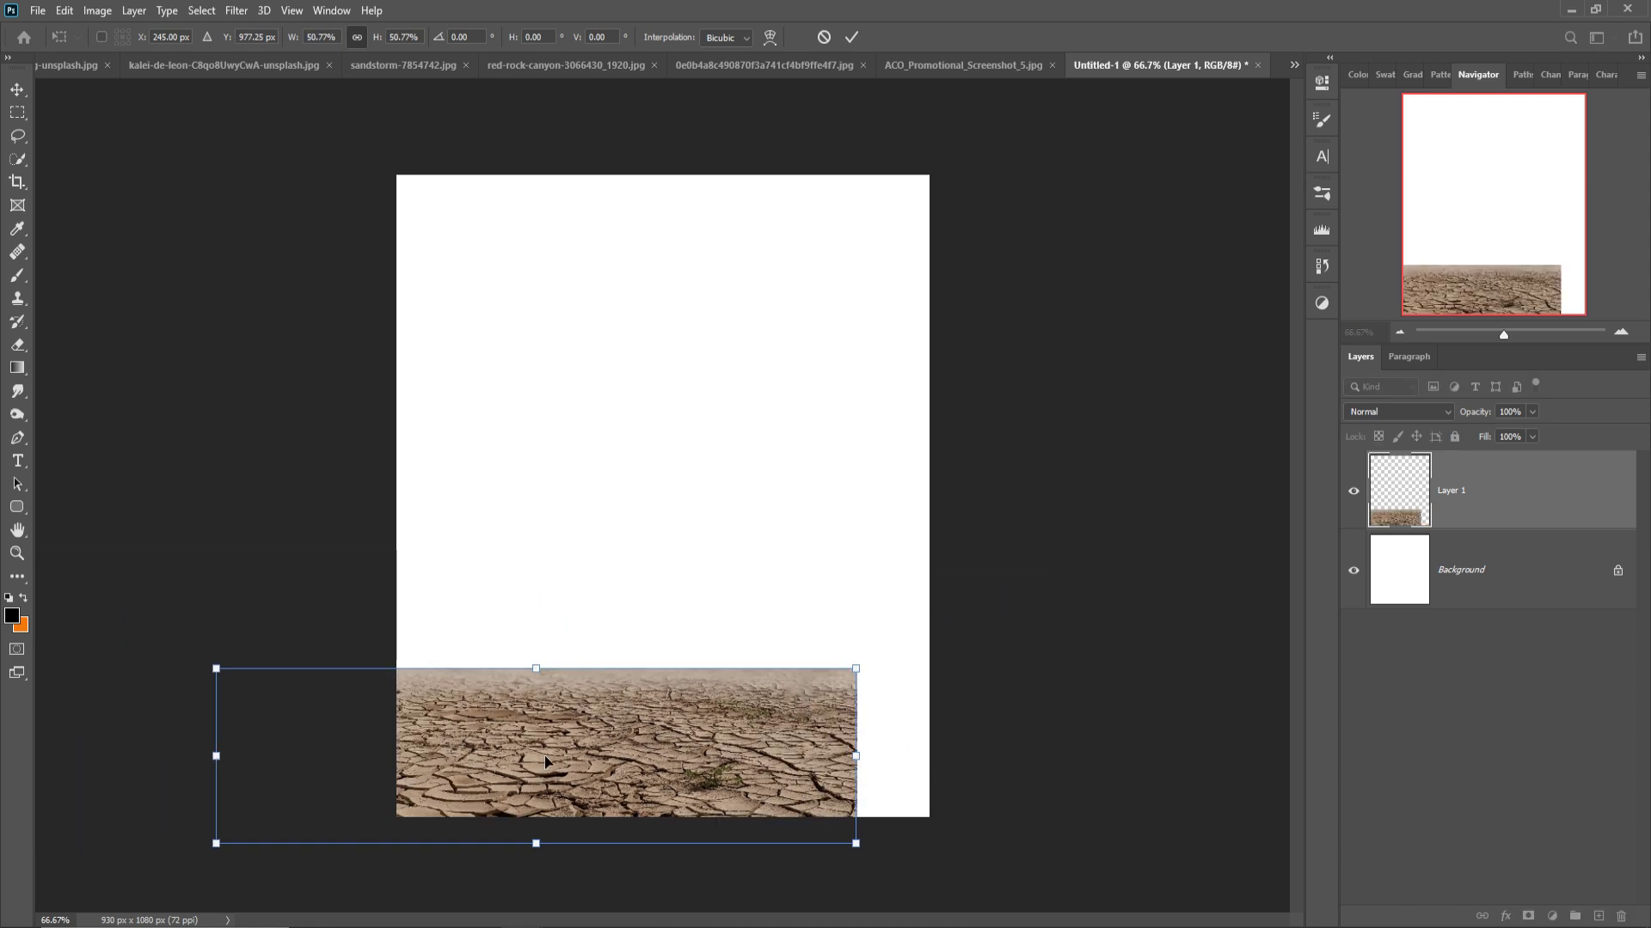
mouse_move(560, 754)
mouse_down()
mouse_move(697, 728)
mouse_move(679, 750)
mouse_up()
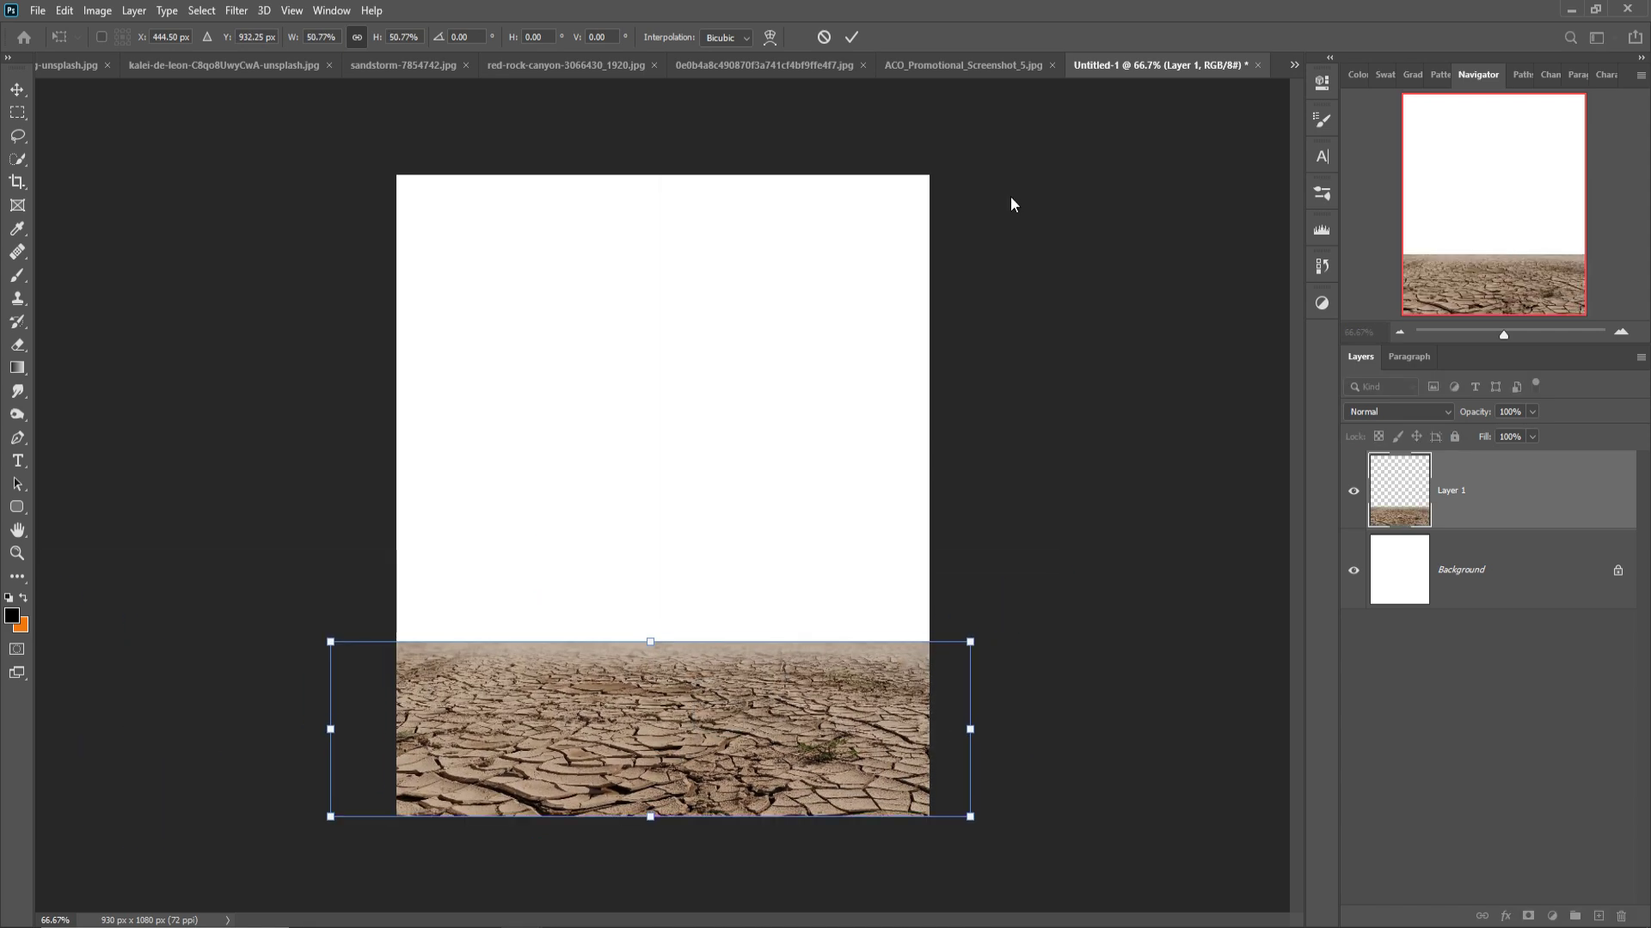
click(850, 38)
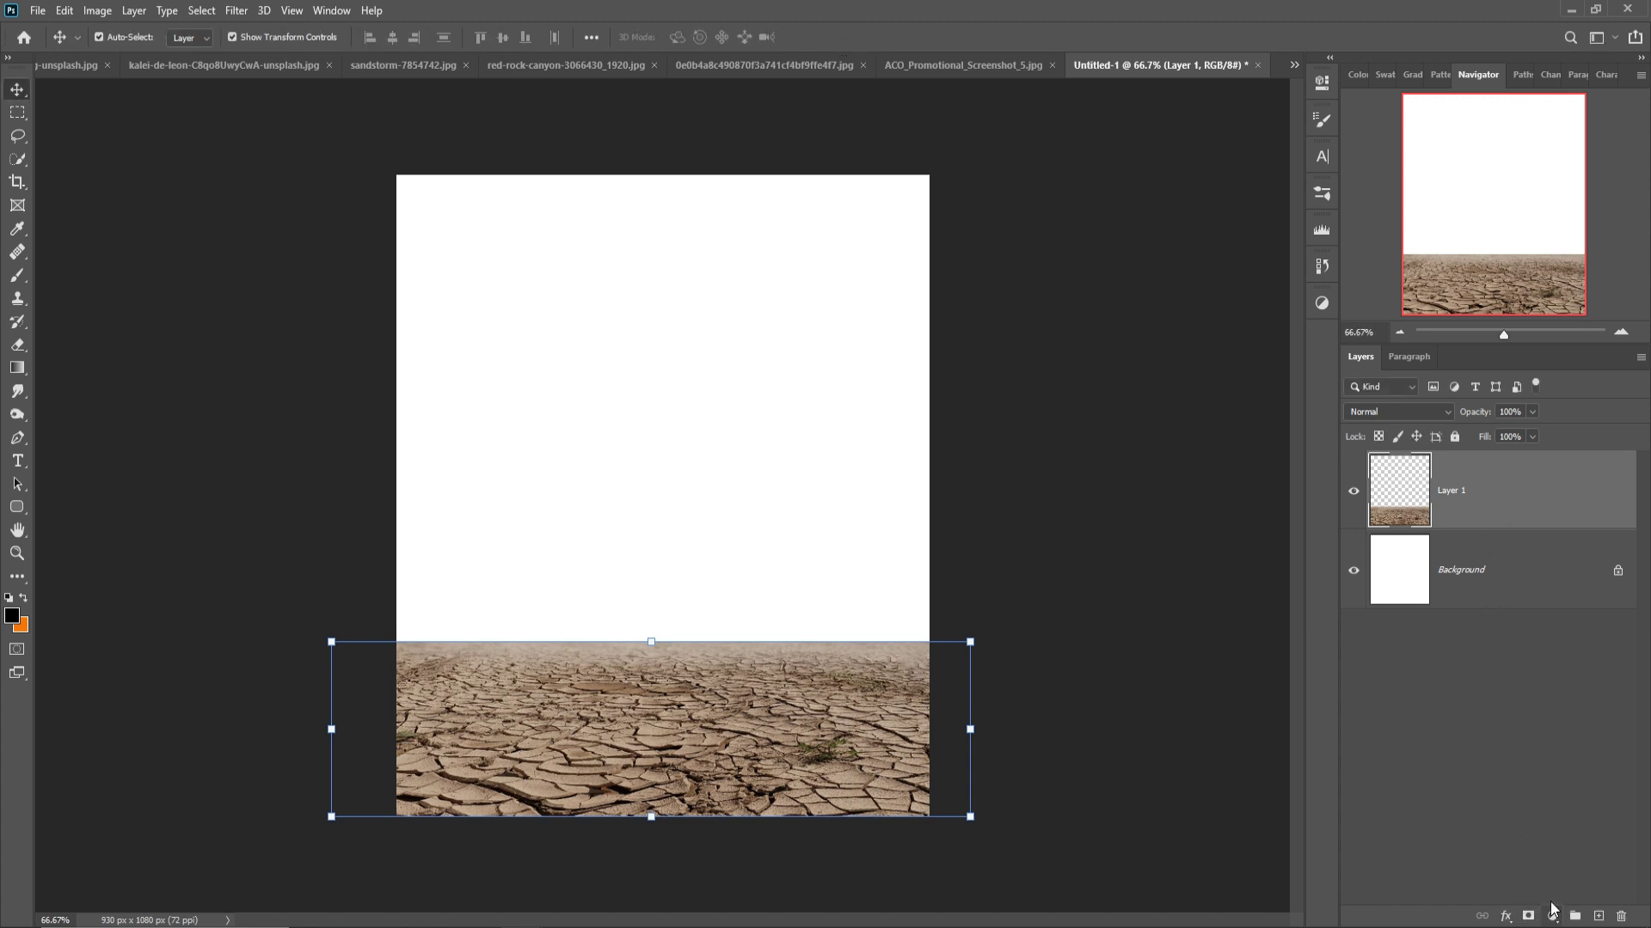
click(760, 65)
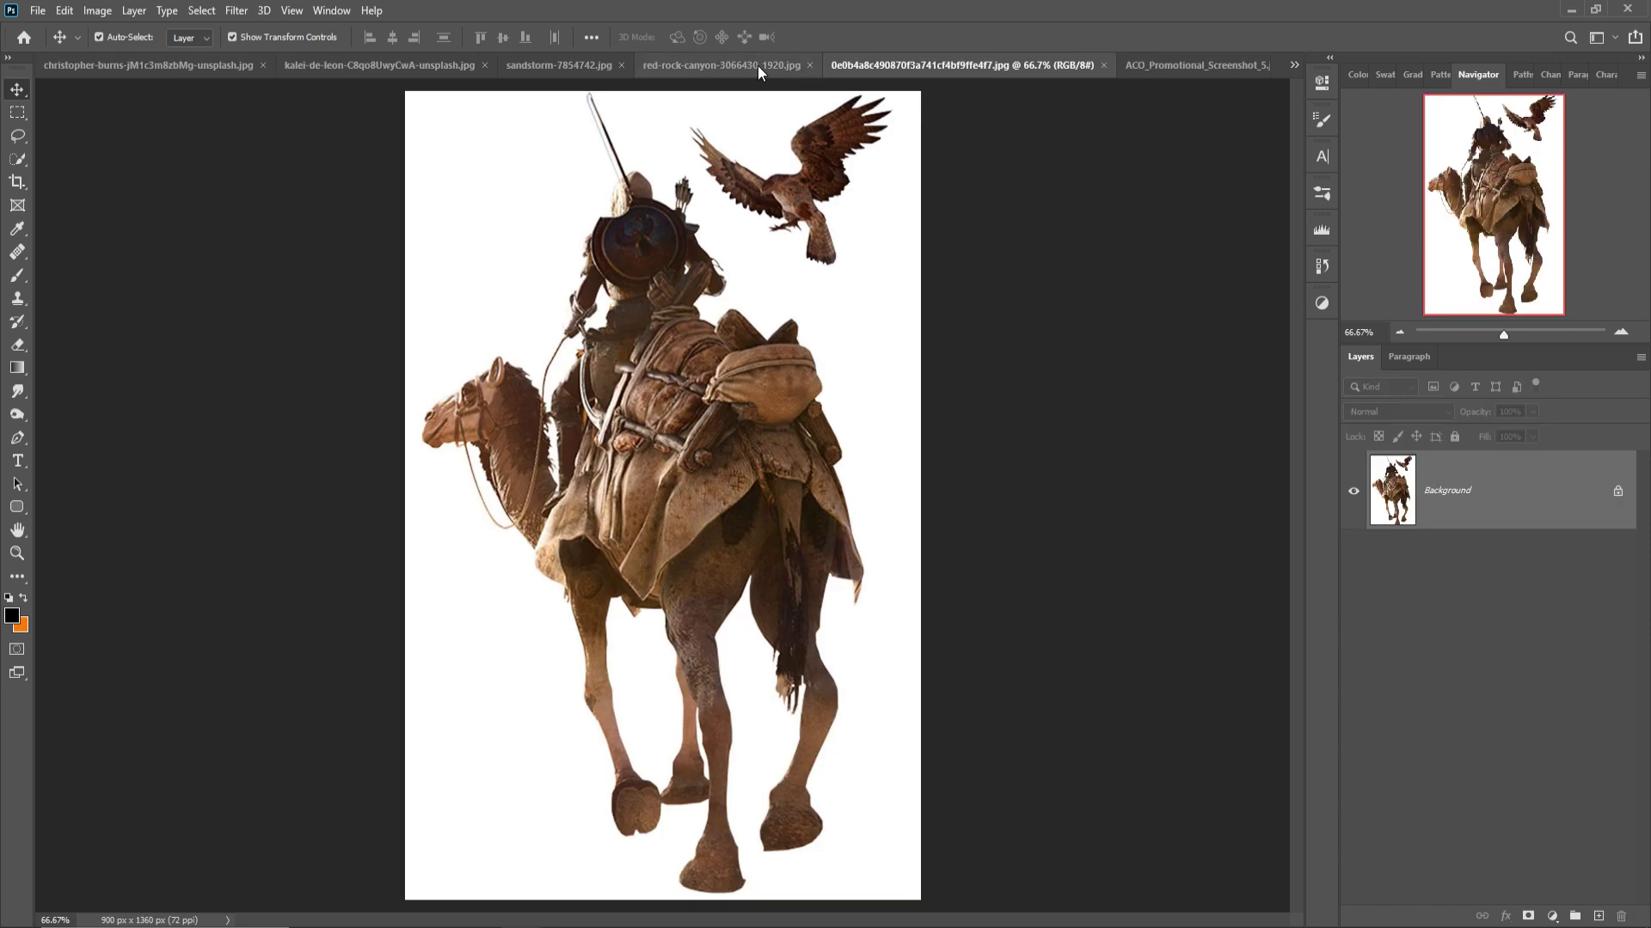
- Switch to the abandoned truck photo and zoom in on the boulders by its rear wheels
click(569, 65)
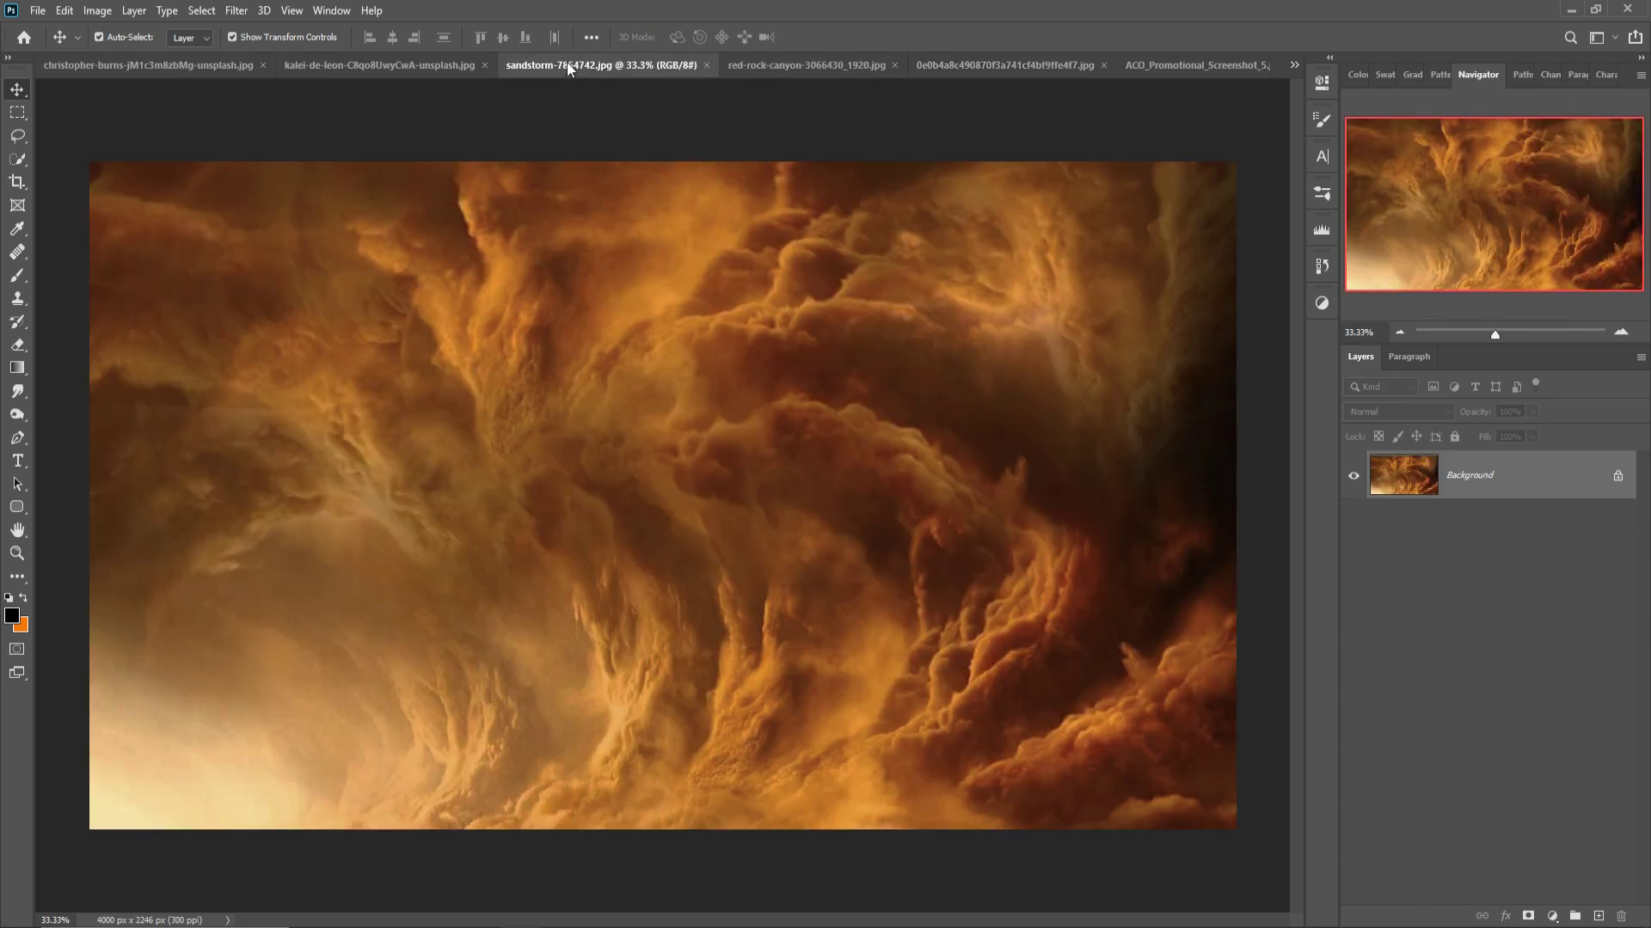
click(403, 73)
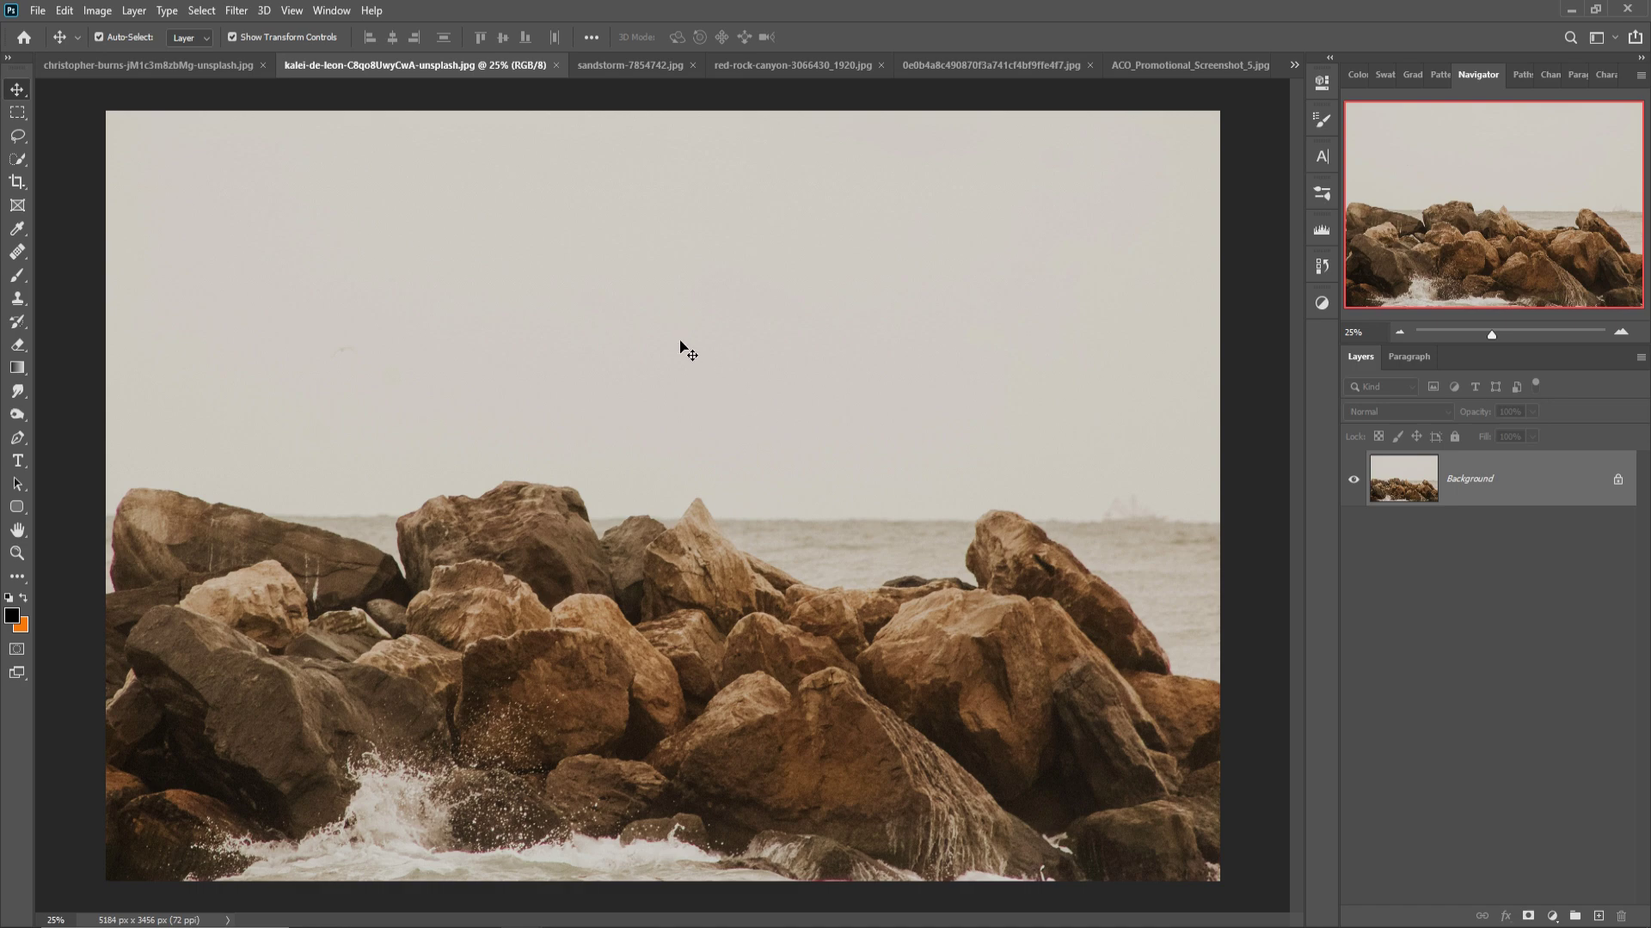
click(194, 66)
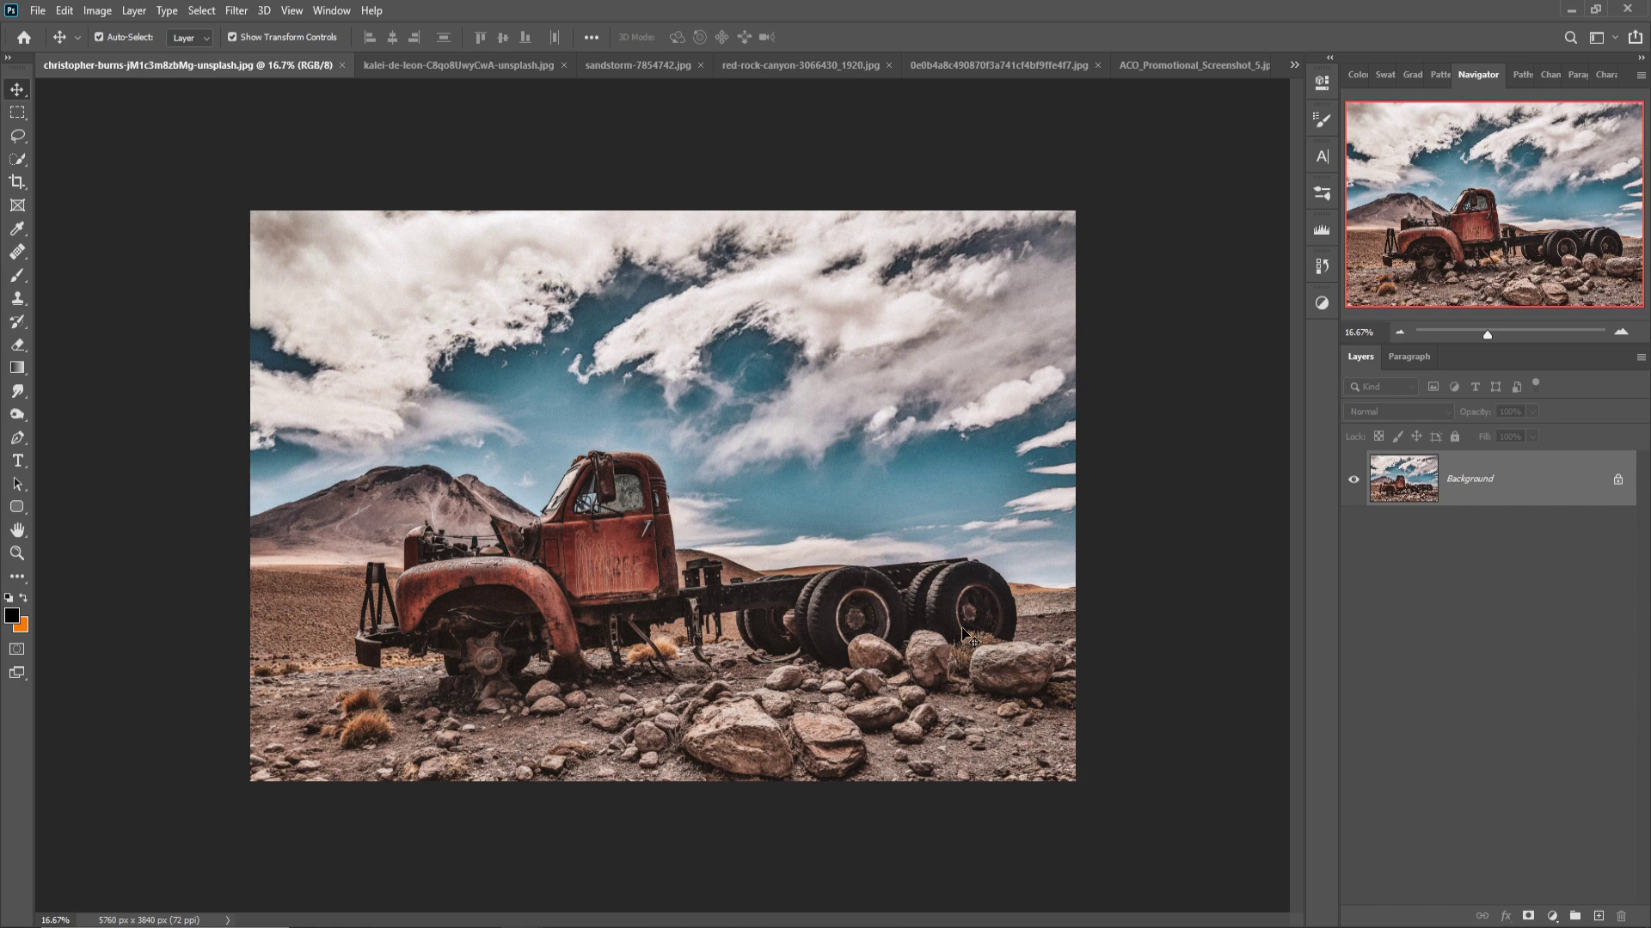
key(ctrl+plus)
drag(1109, 727, 478, 383)
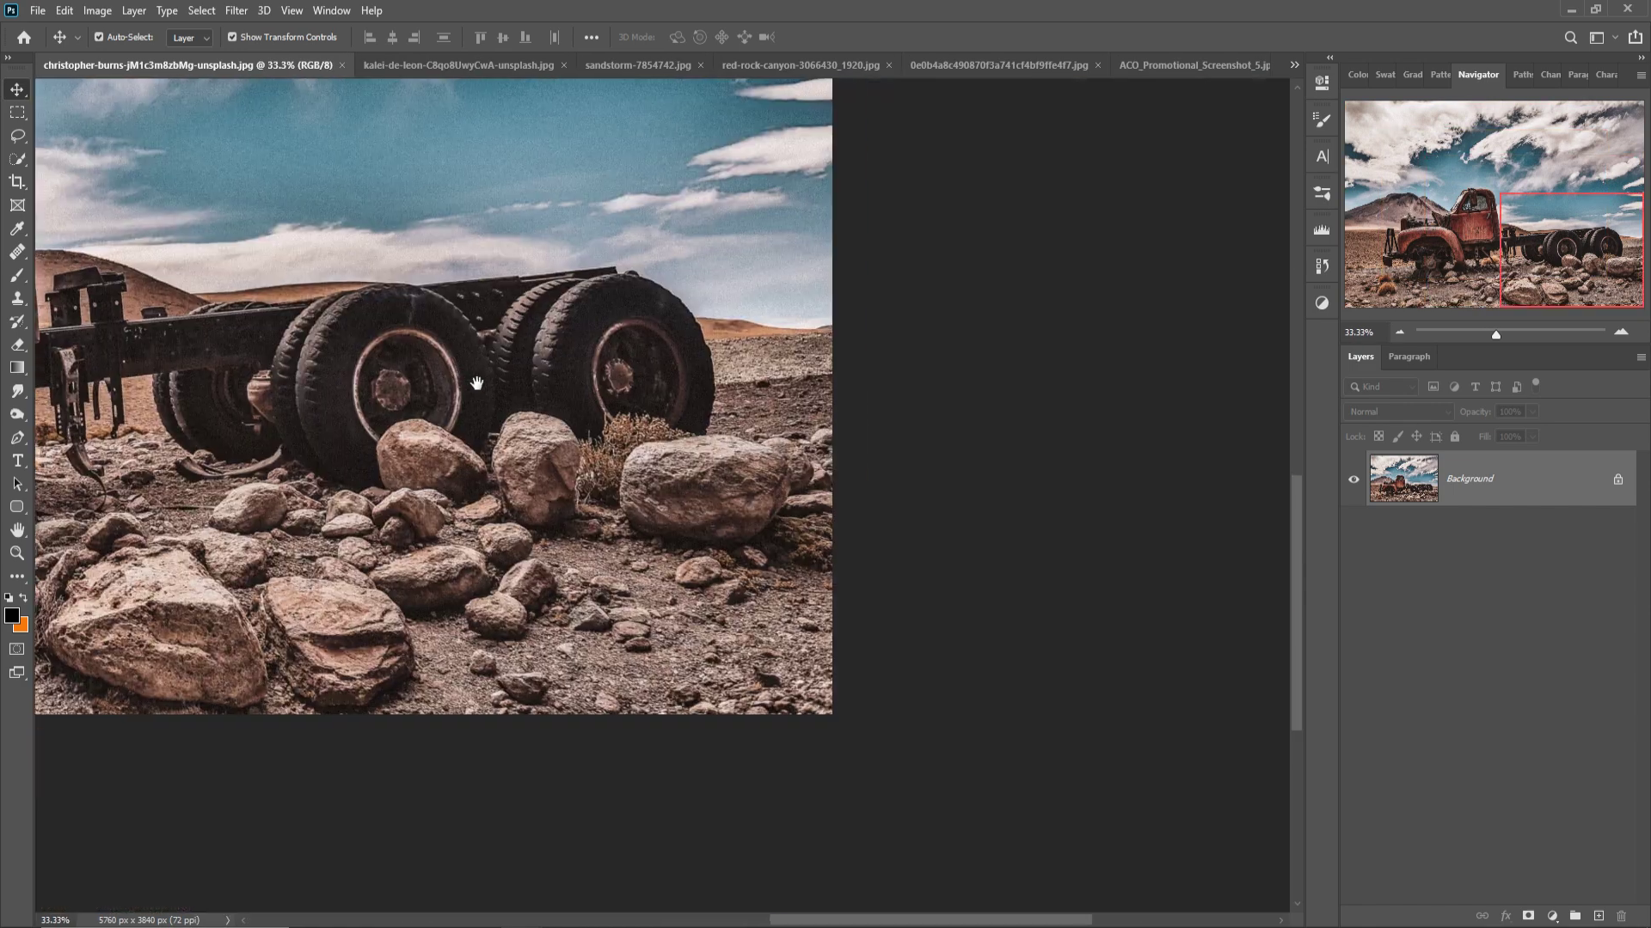
key(ctrl+plus)
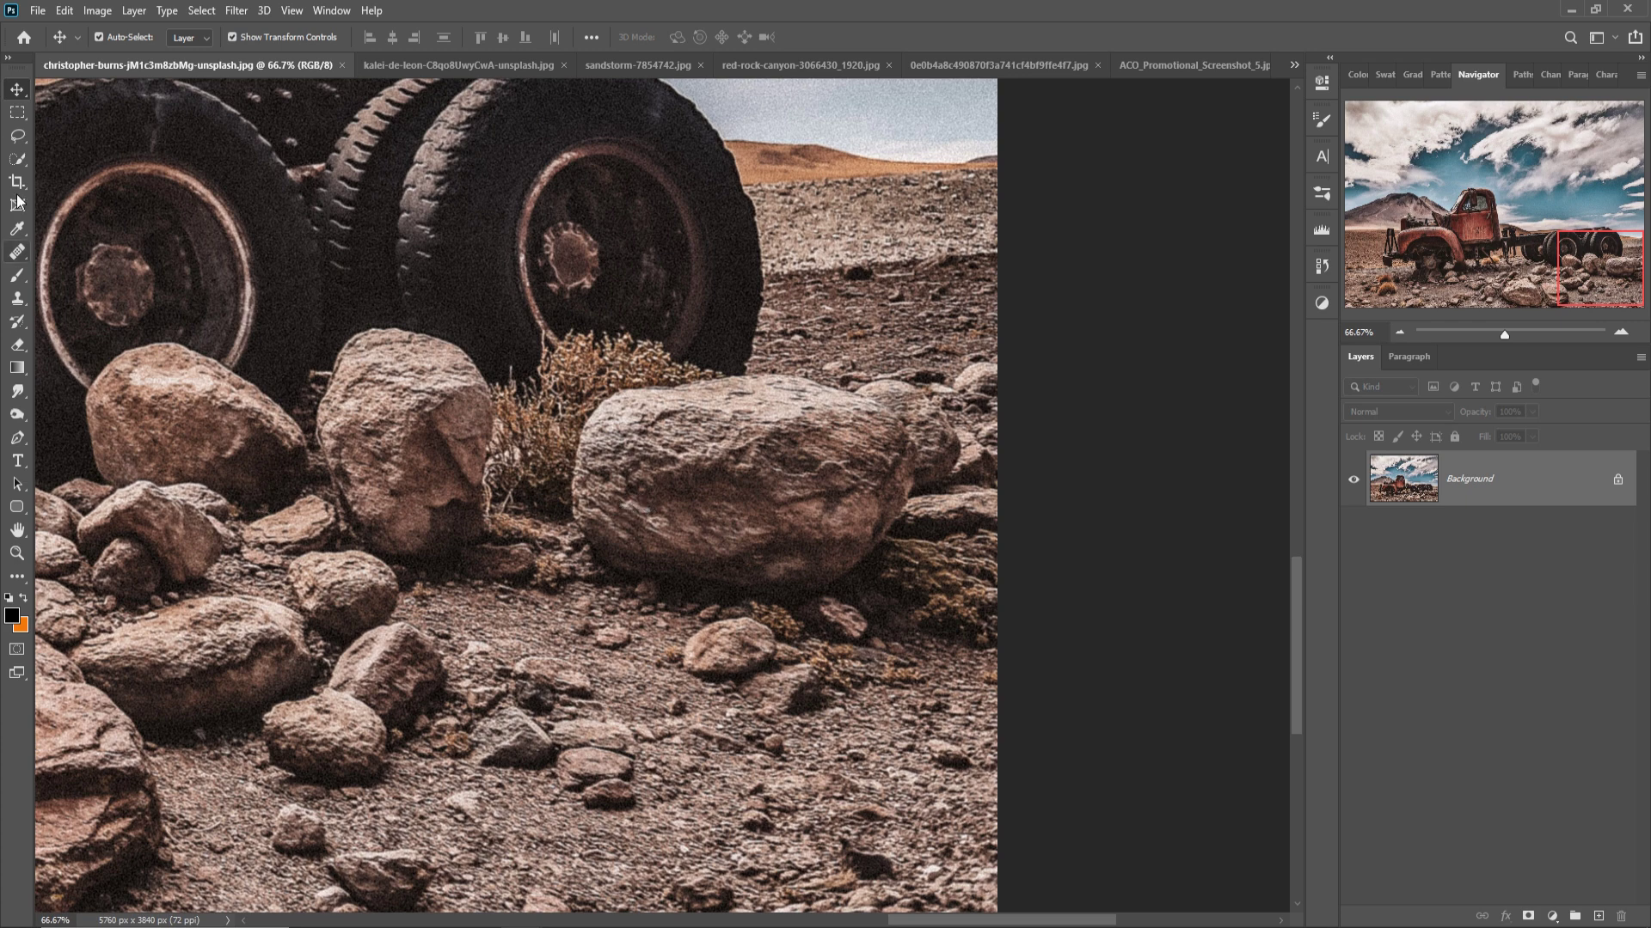
click(14, 143)
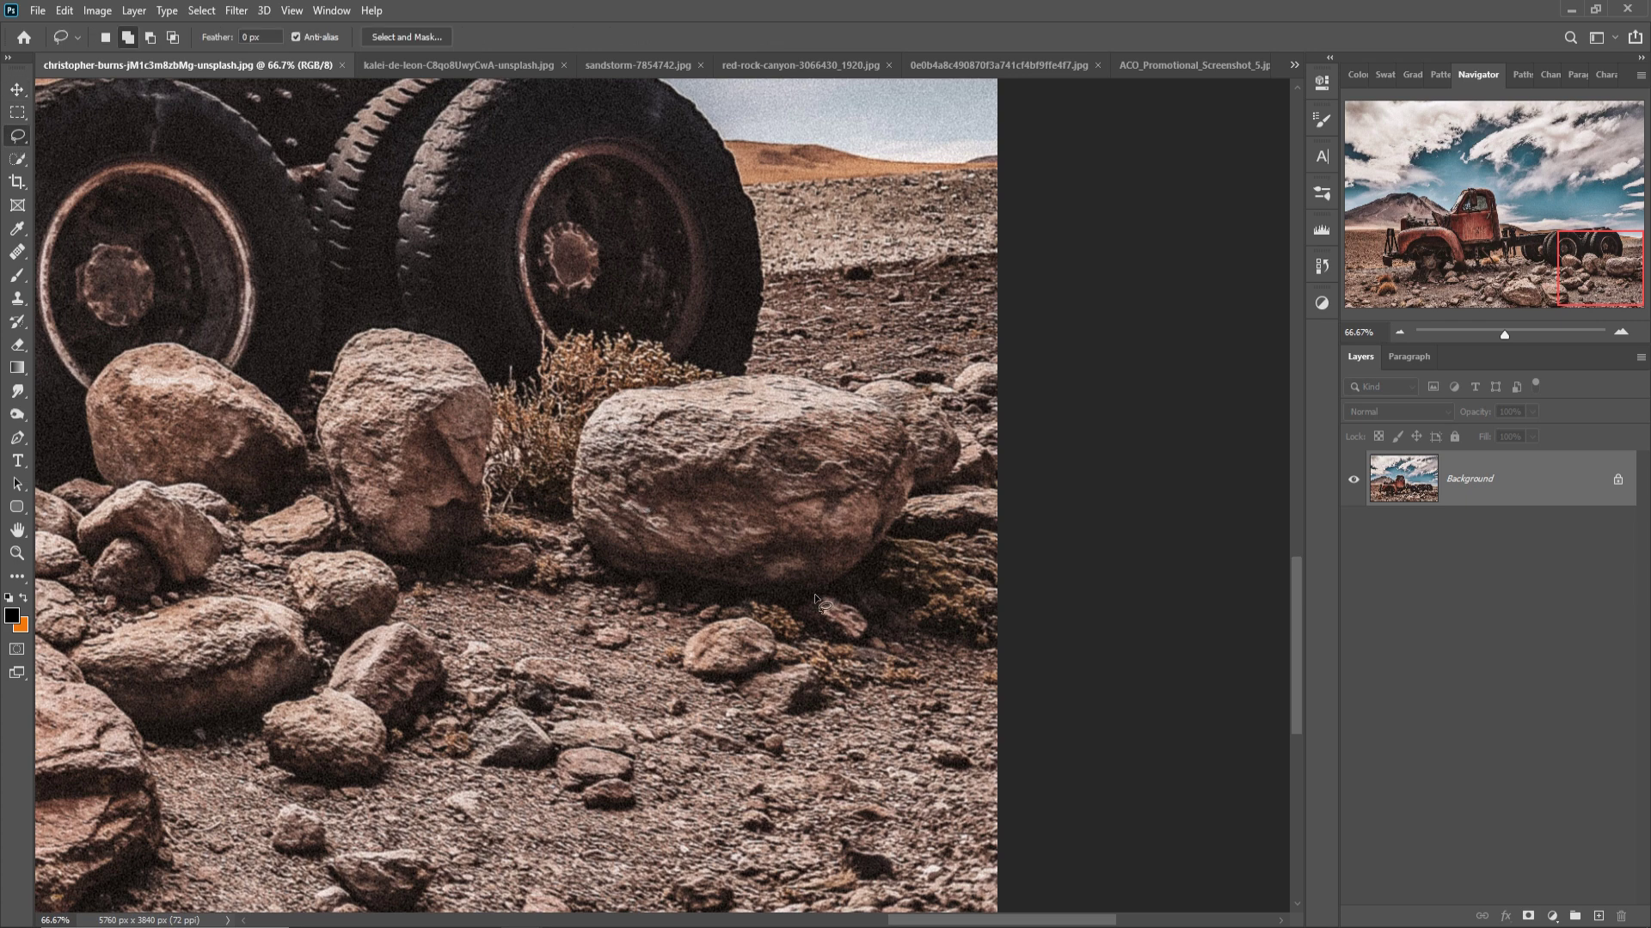
- Trace a boulder's outline in the truck photo with the Pen tool
click(18, 437)
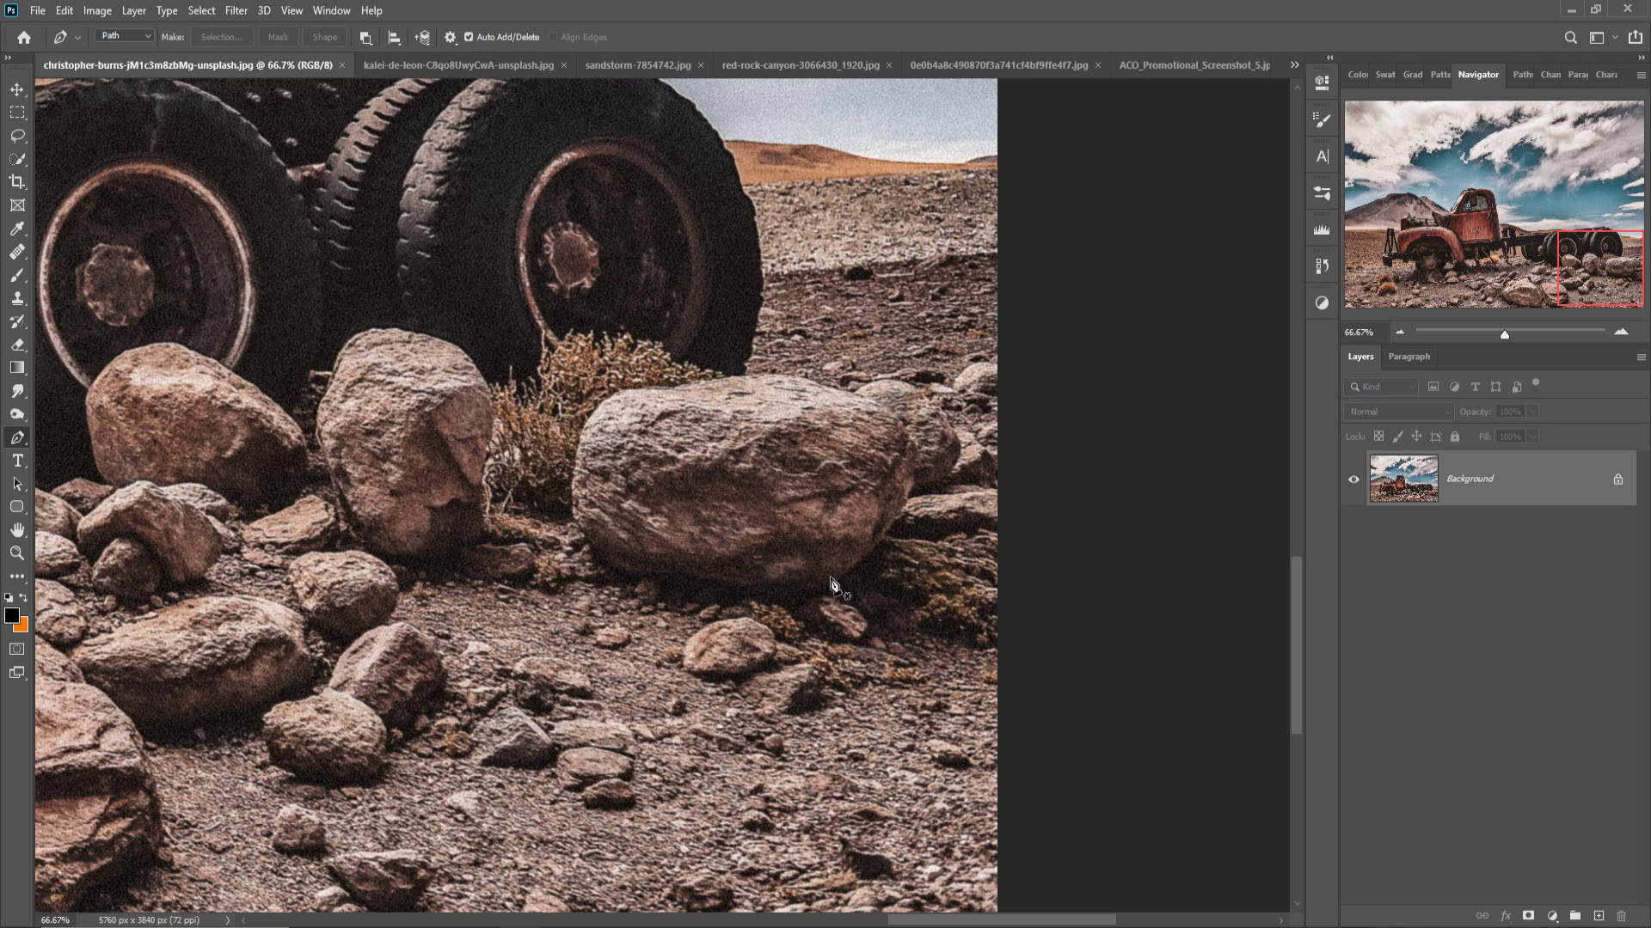
key(ctrl+plus)
key(ctrl+plus)
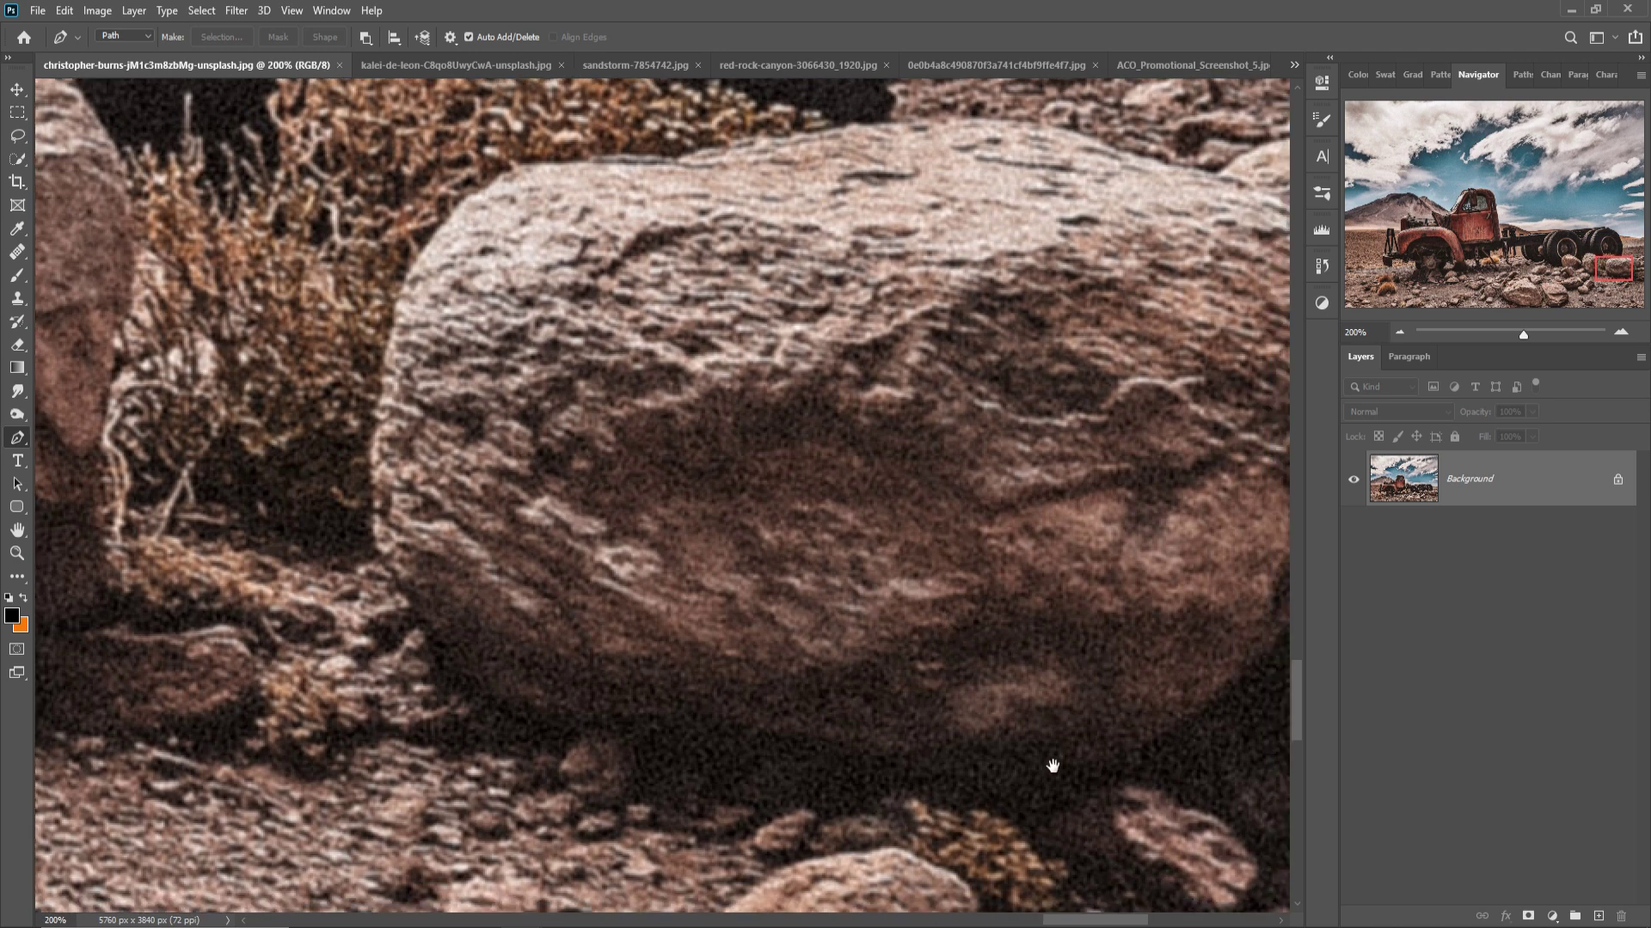
mouse_move(1050, 763)
mouse_down()
mouse_move(641, 757)
mouse_move(665, 732)
mouse_up()
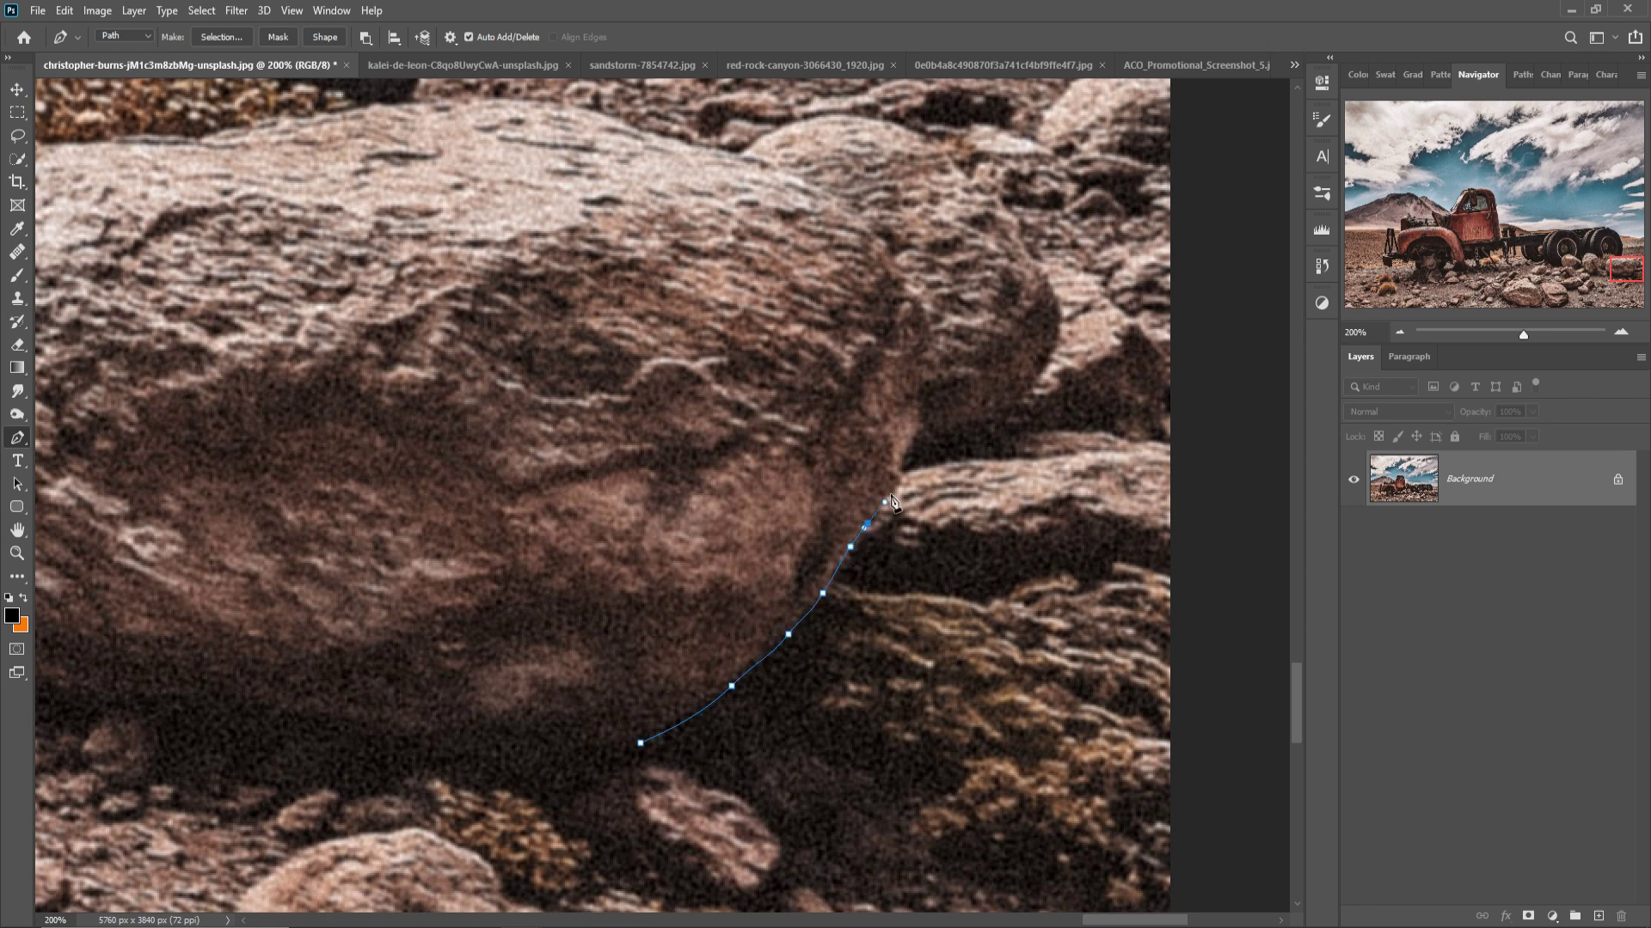
drag(703, 152, 855, 224)
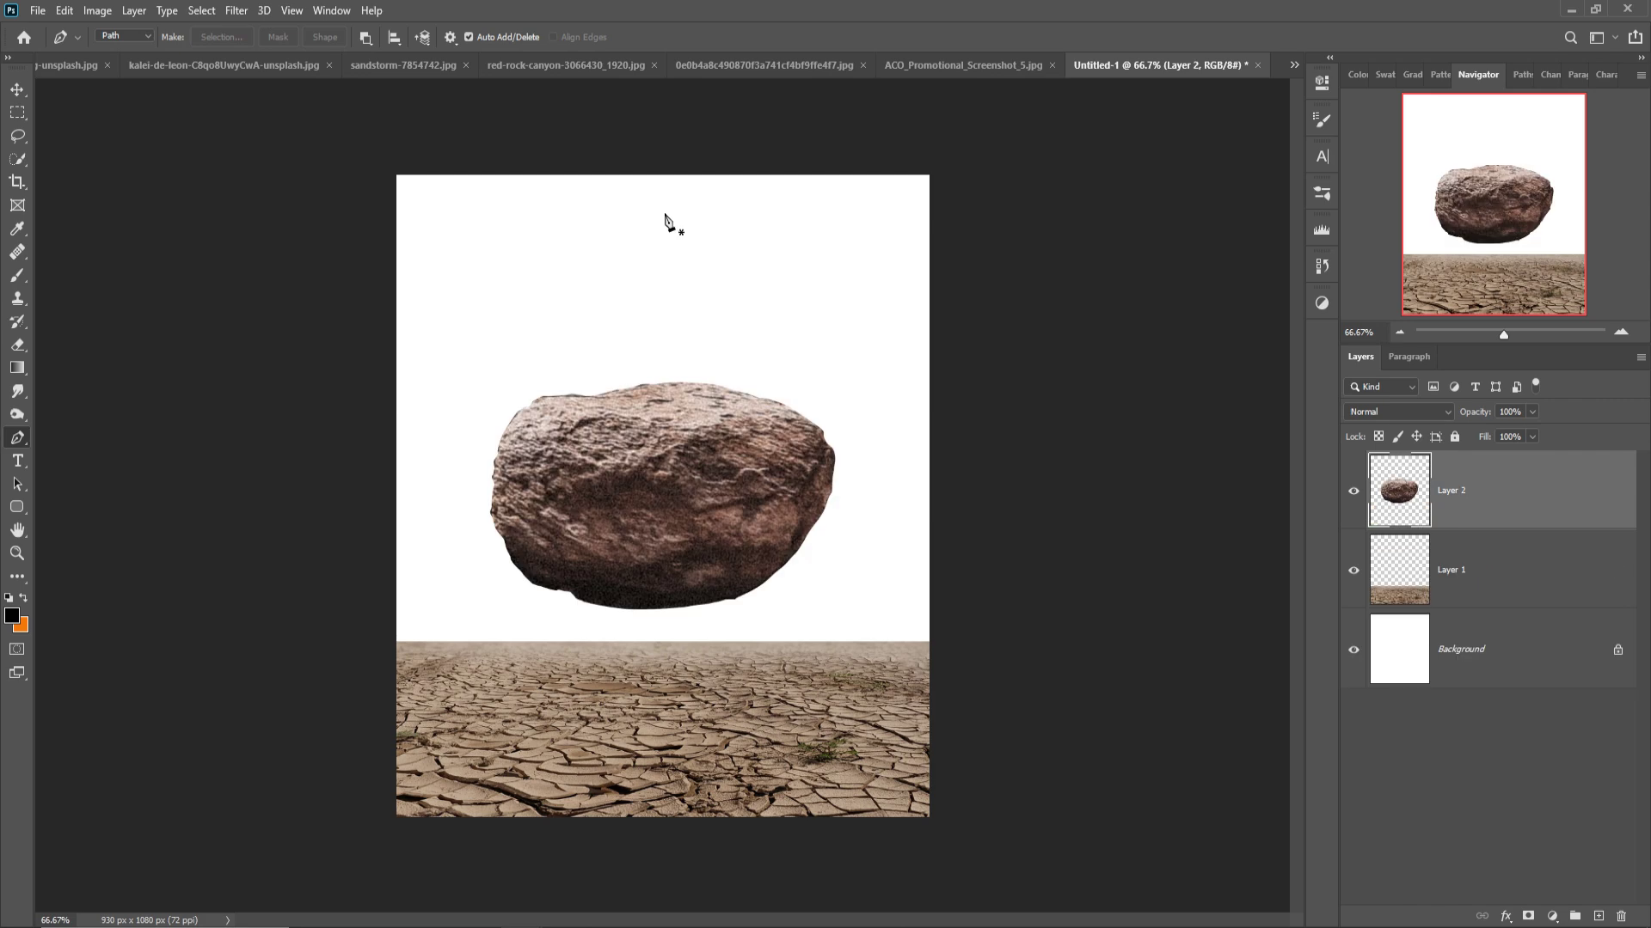
- Arrange merged boulder copies around an ellipse guide and Quick Select the canyon, excluding sky
click(1462, 569)
drag(490, 258, 920, 634)
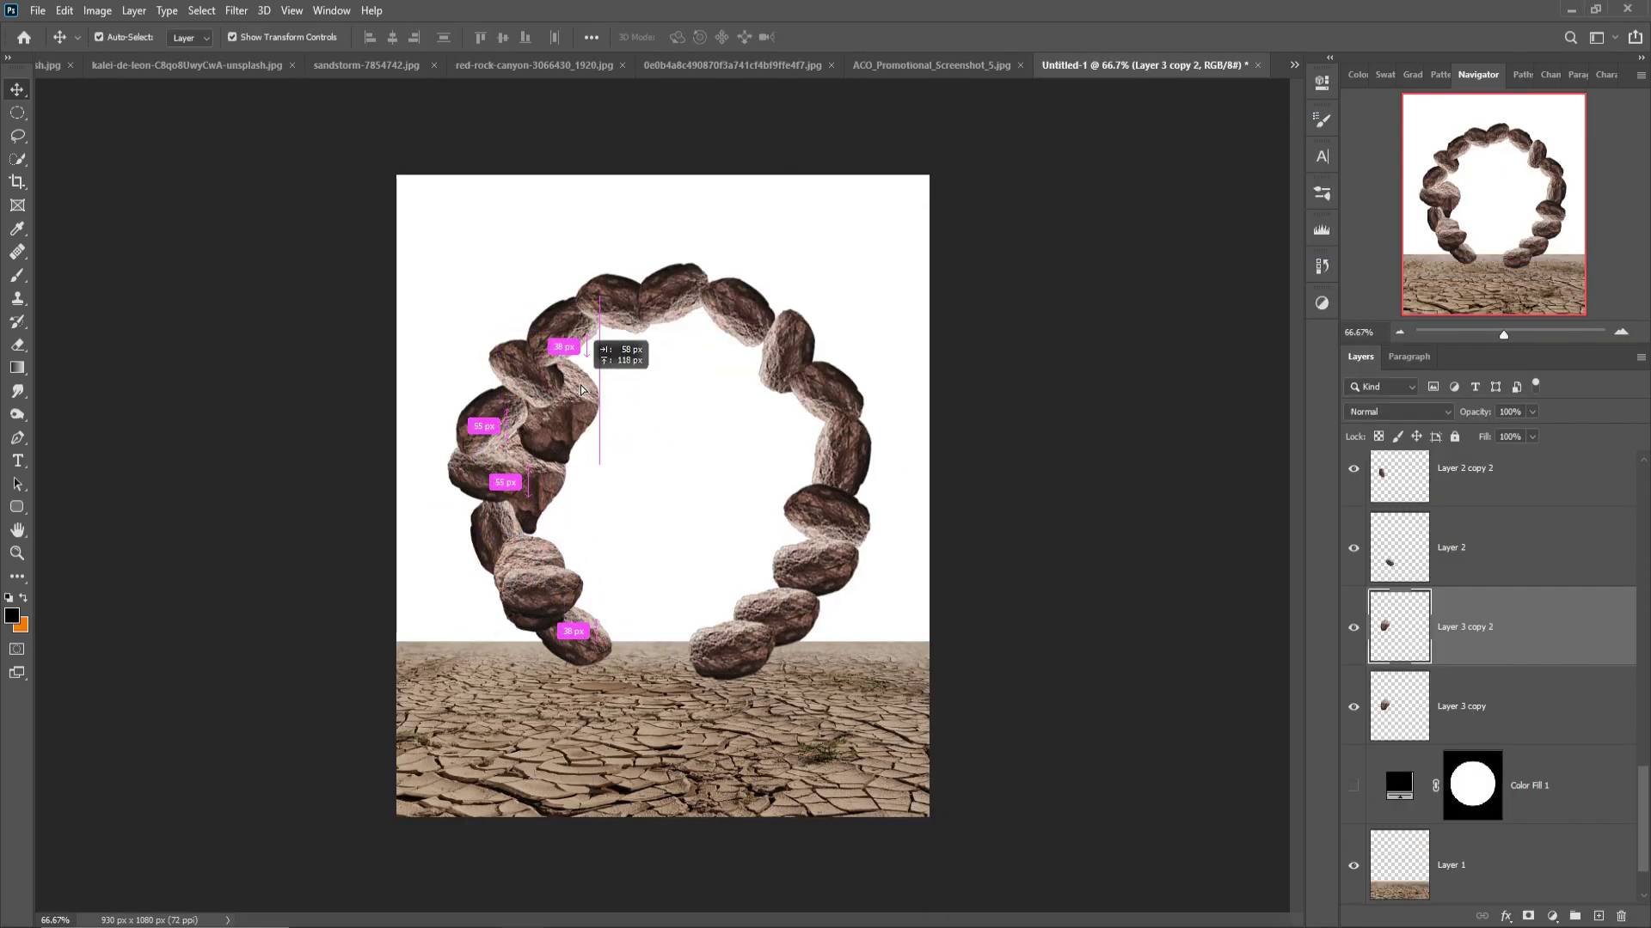
right_click(1395, 755)
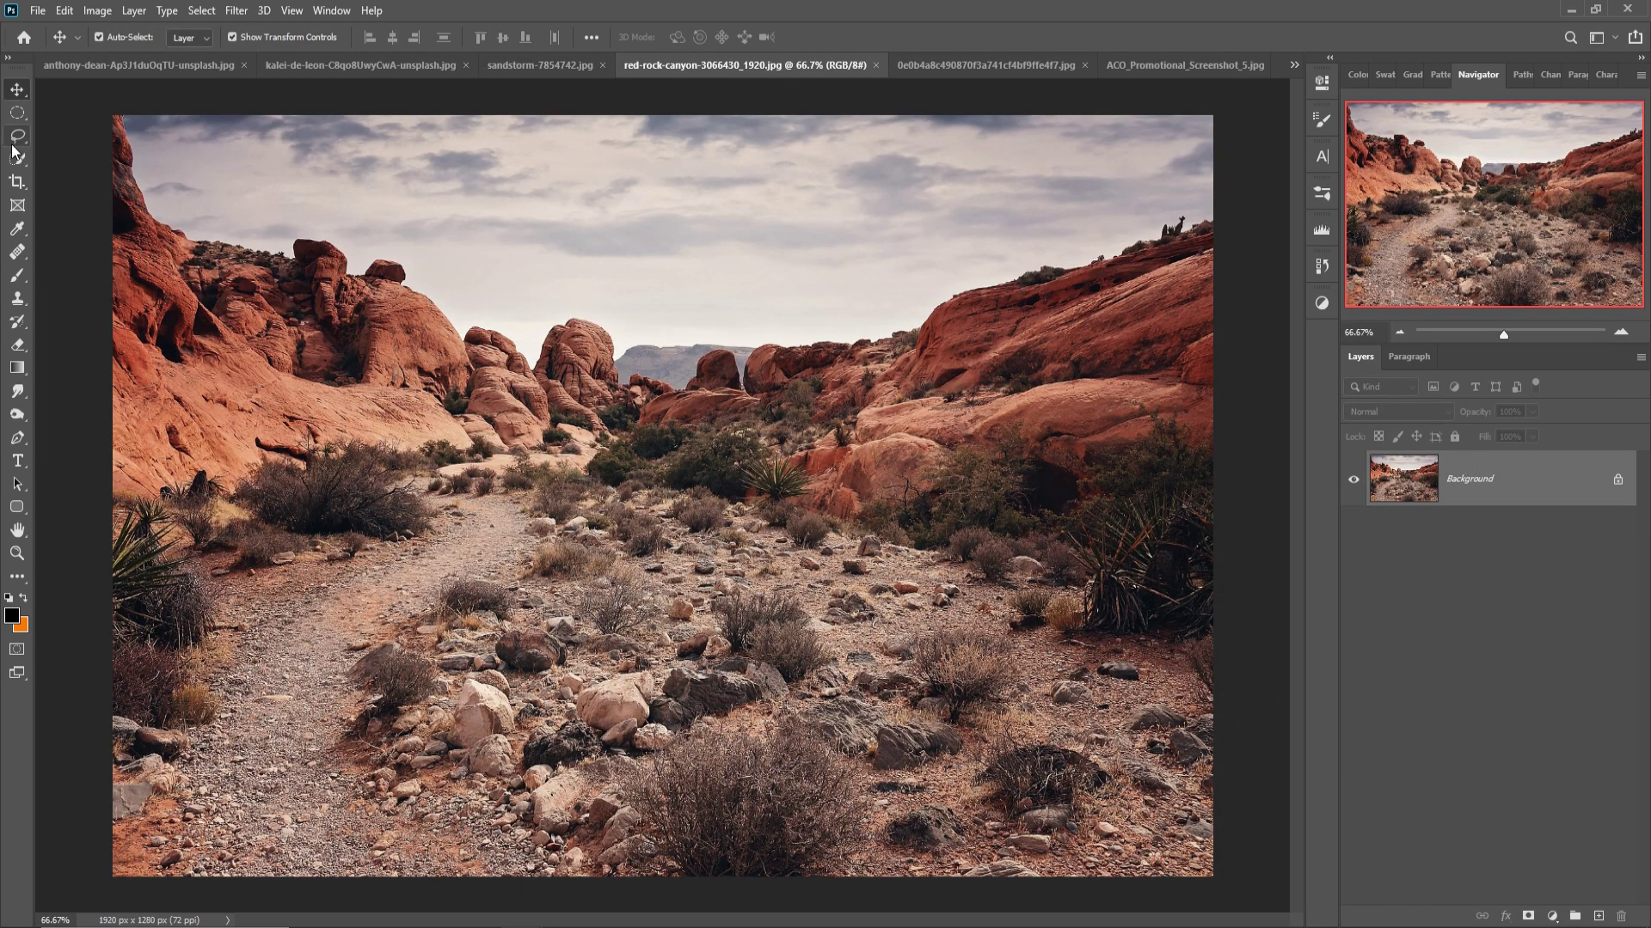
click(17, 159)
drag(206, 301, 773, 387)
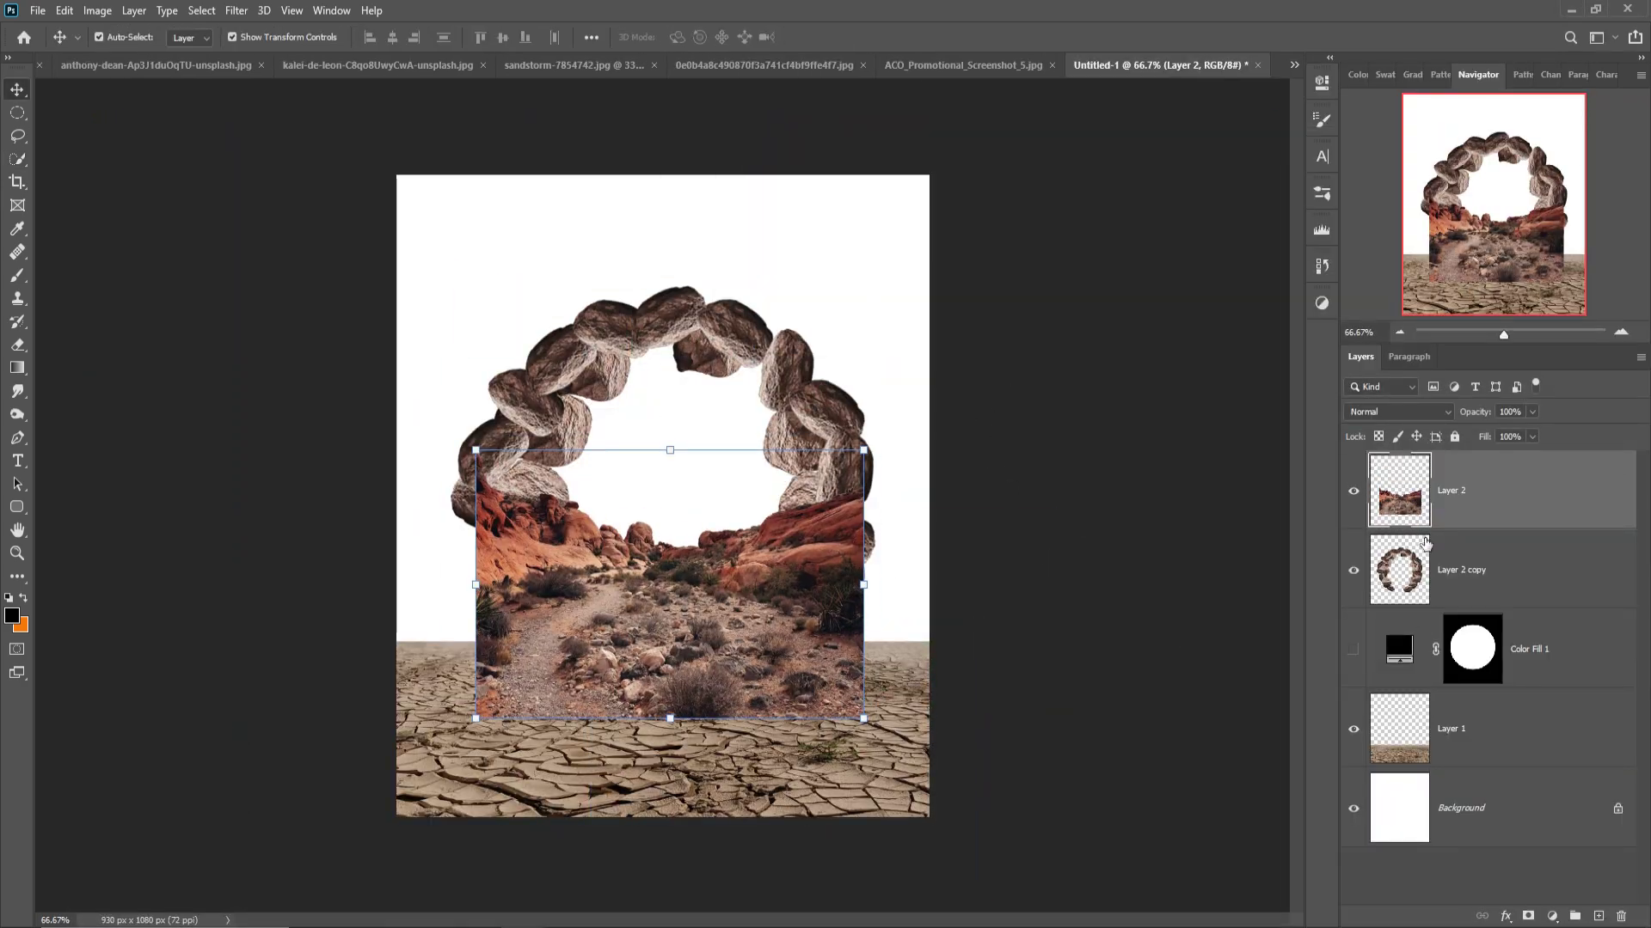
- Move the canyon below the ring, fit it, and enlarge the boulder ring to 124%
drag(1520, 495, 1542, 599)
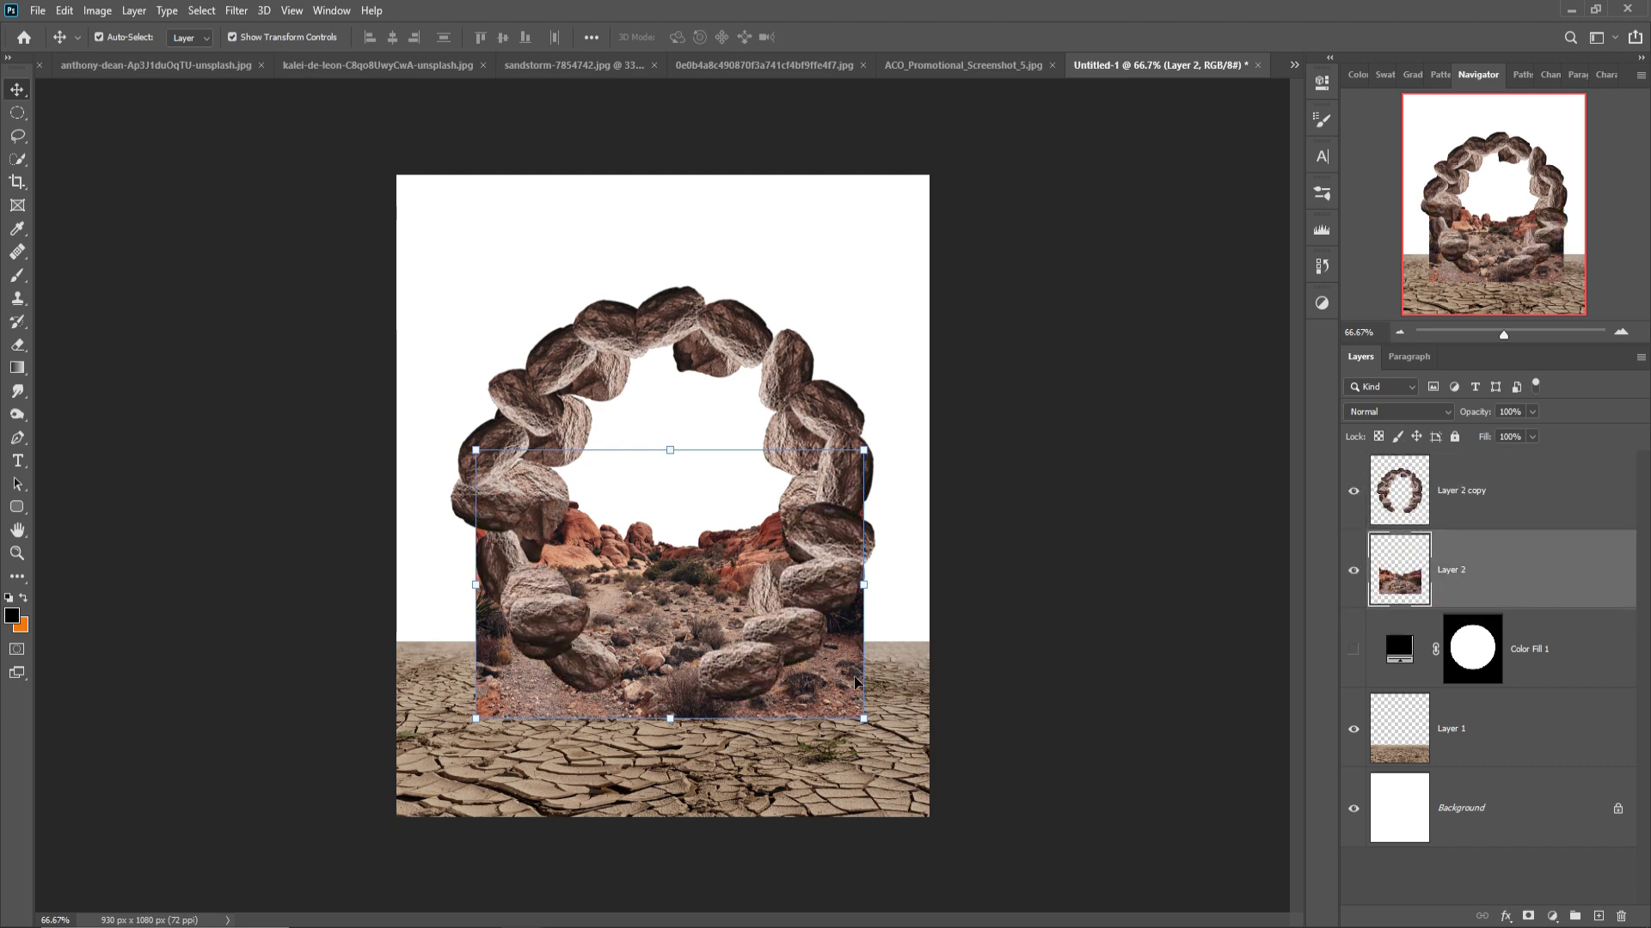
drag(671, 451, 674, 483)
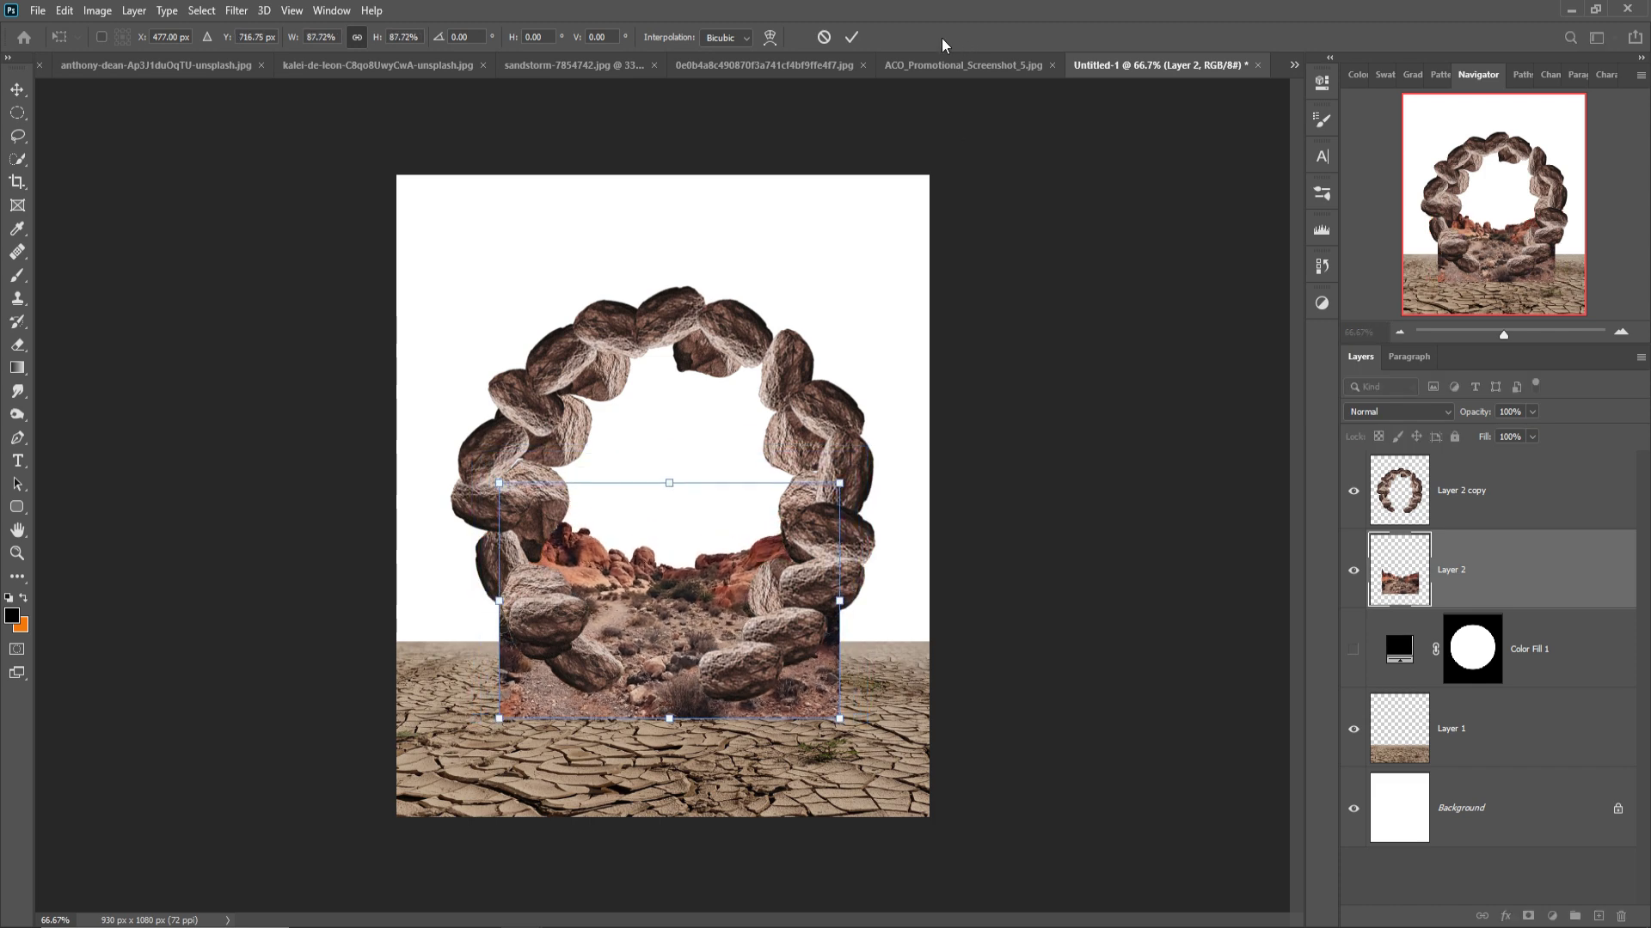
click(851, 37)
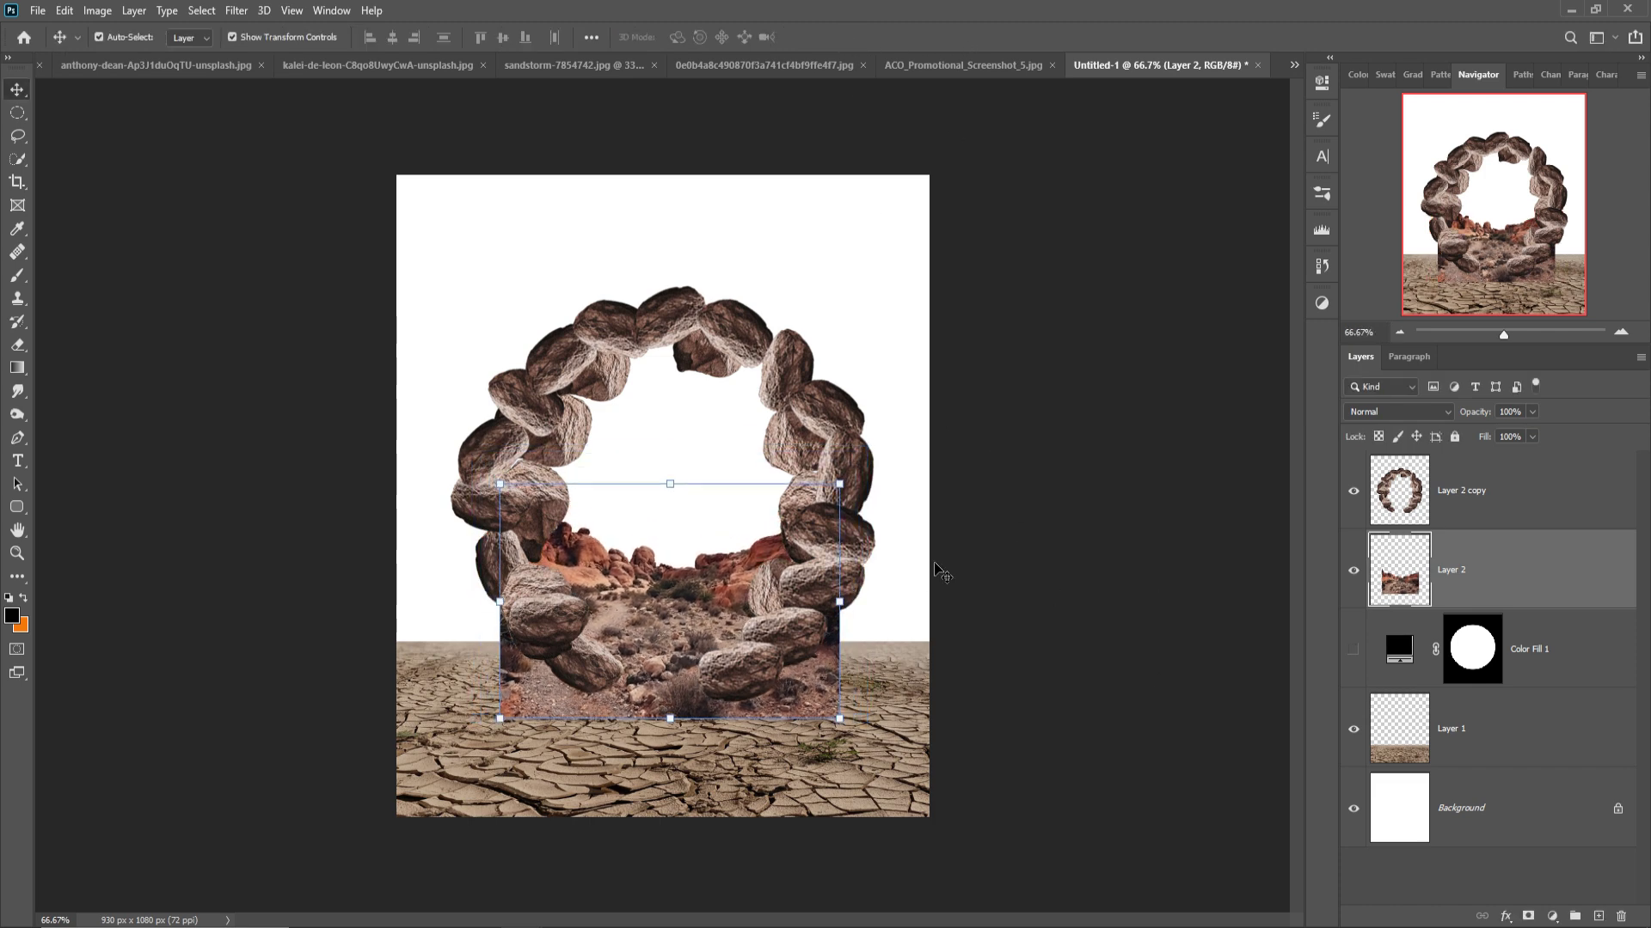
click(846, 479)
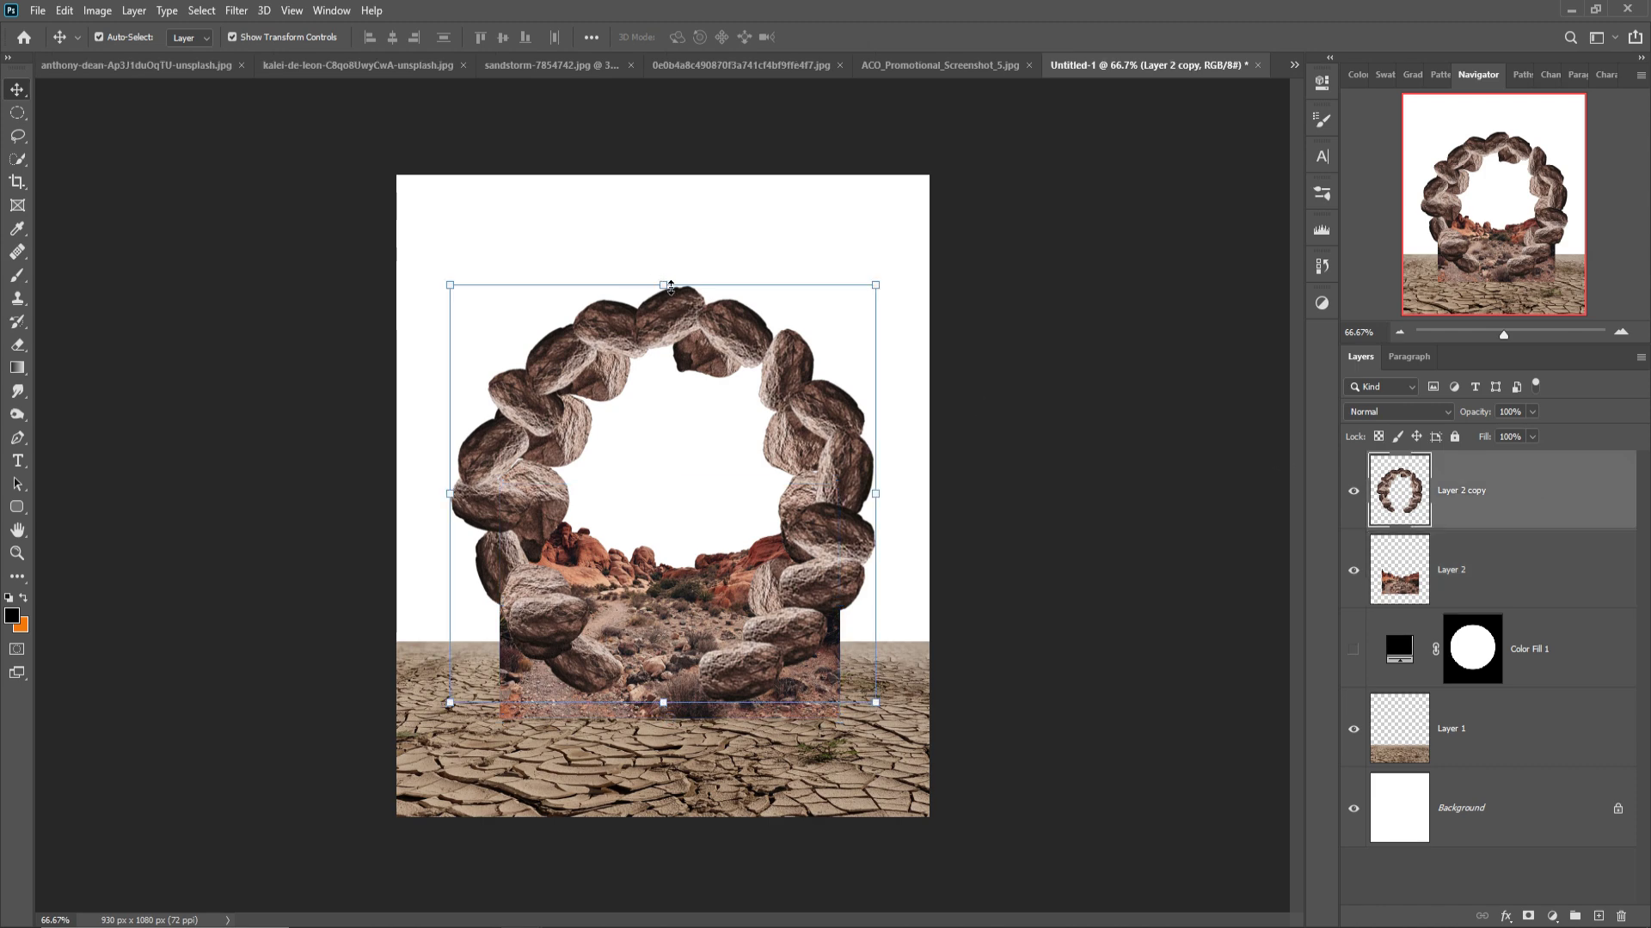
drag(670, 288, 720, 185)
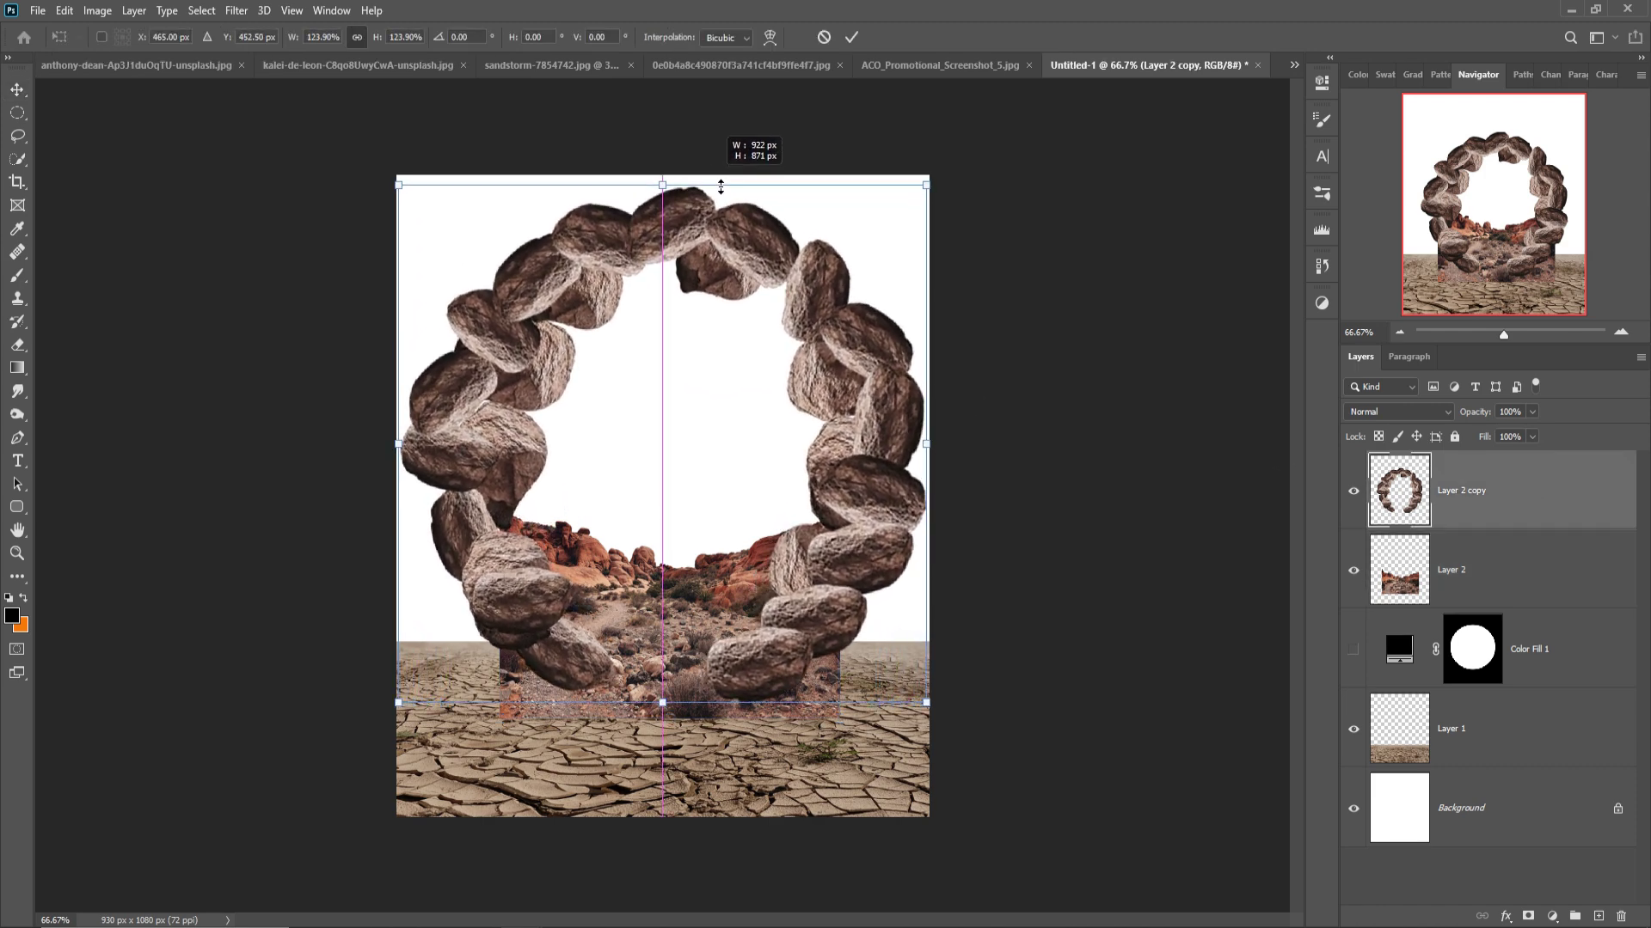
click(851, 37)
- Move the canyon layer back above the ring and scale it to about 106%
drag(1533, 575, 1536, 488)
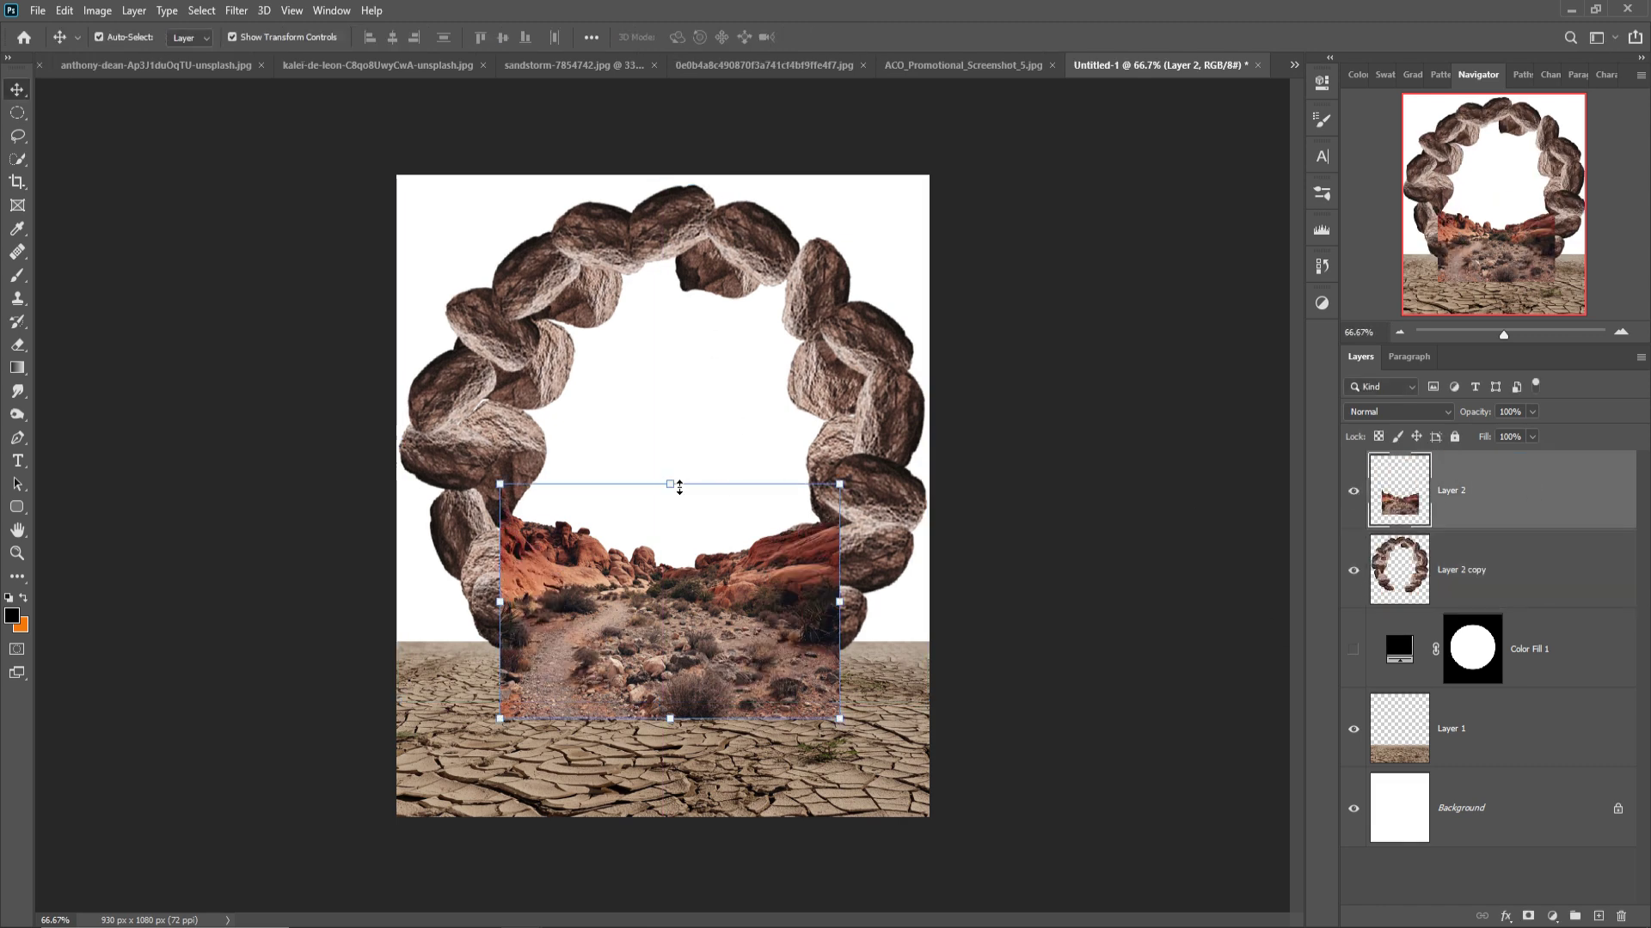
drag(679, 487, 675, 472)
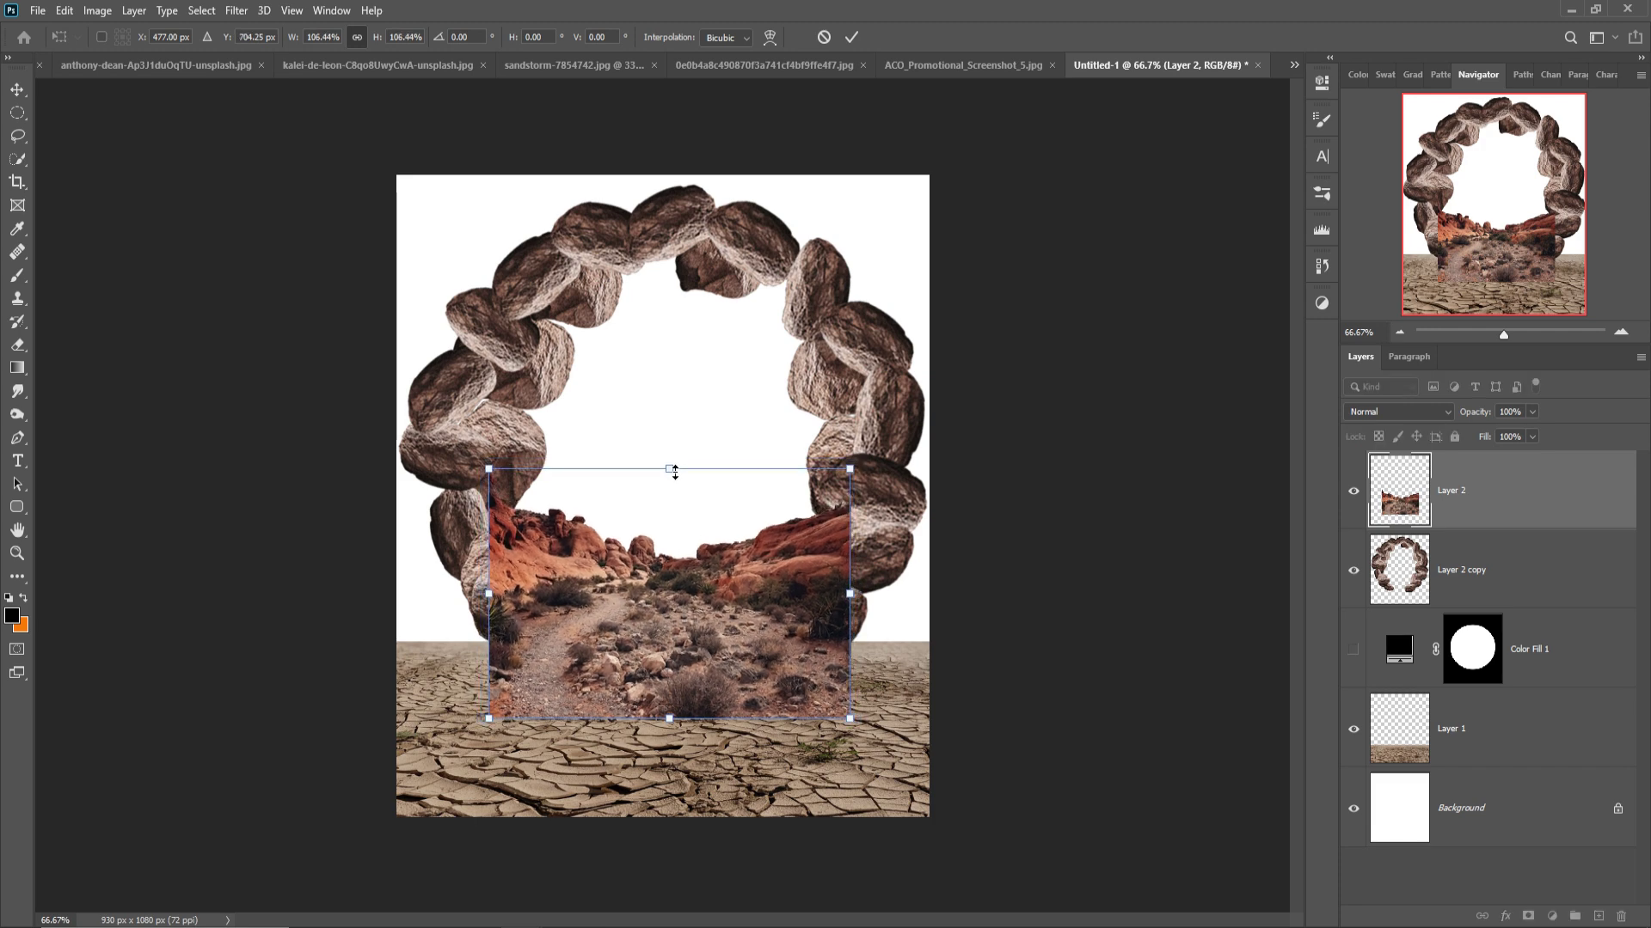
click(850, 37)
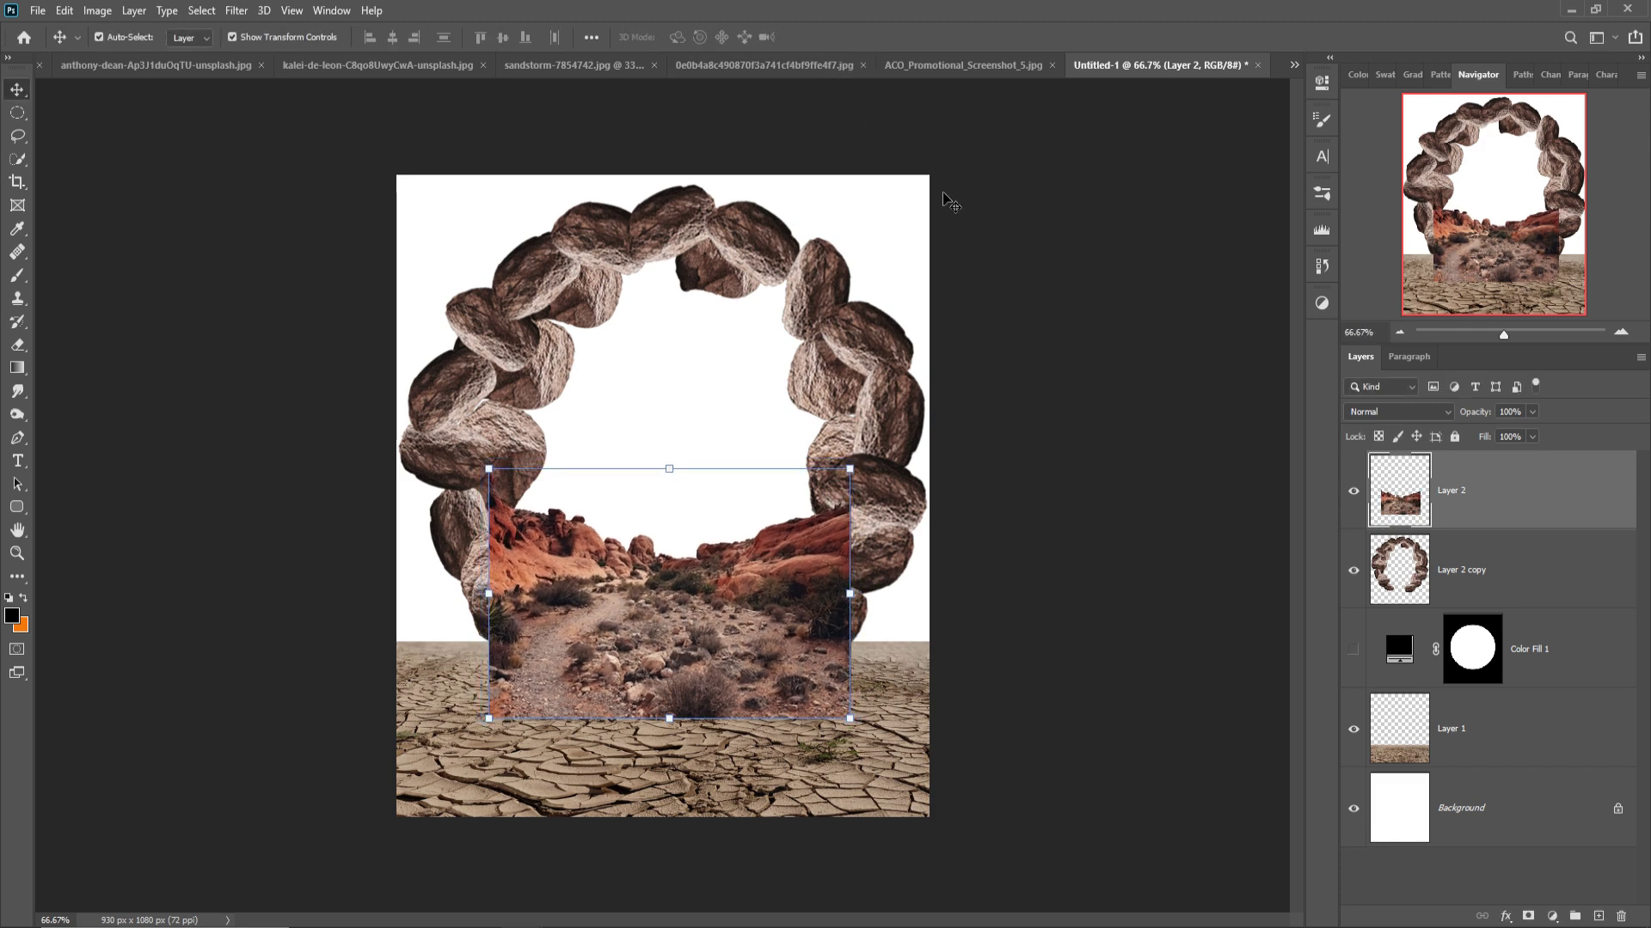
click(61, 12)
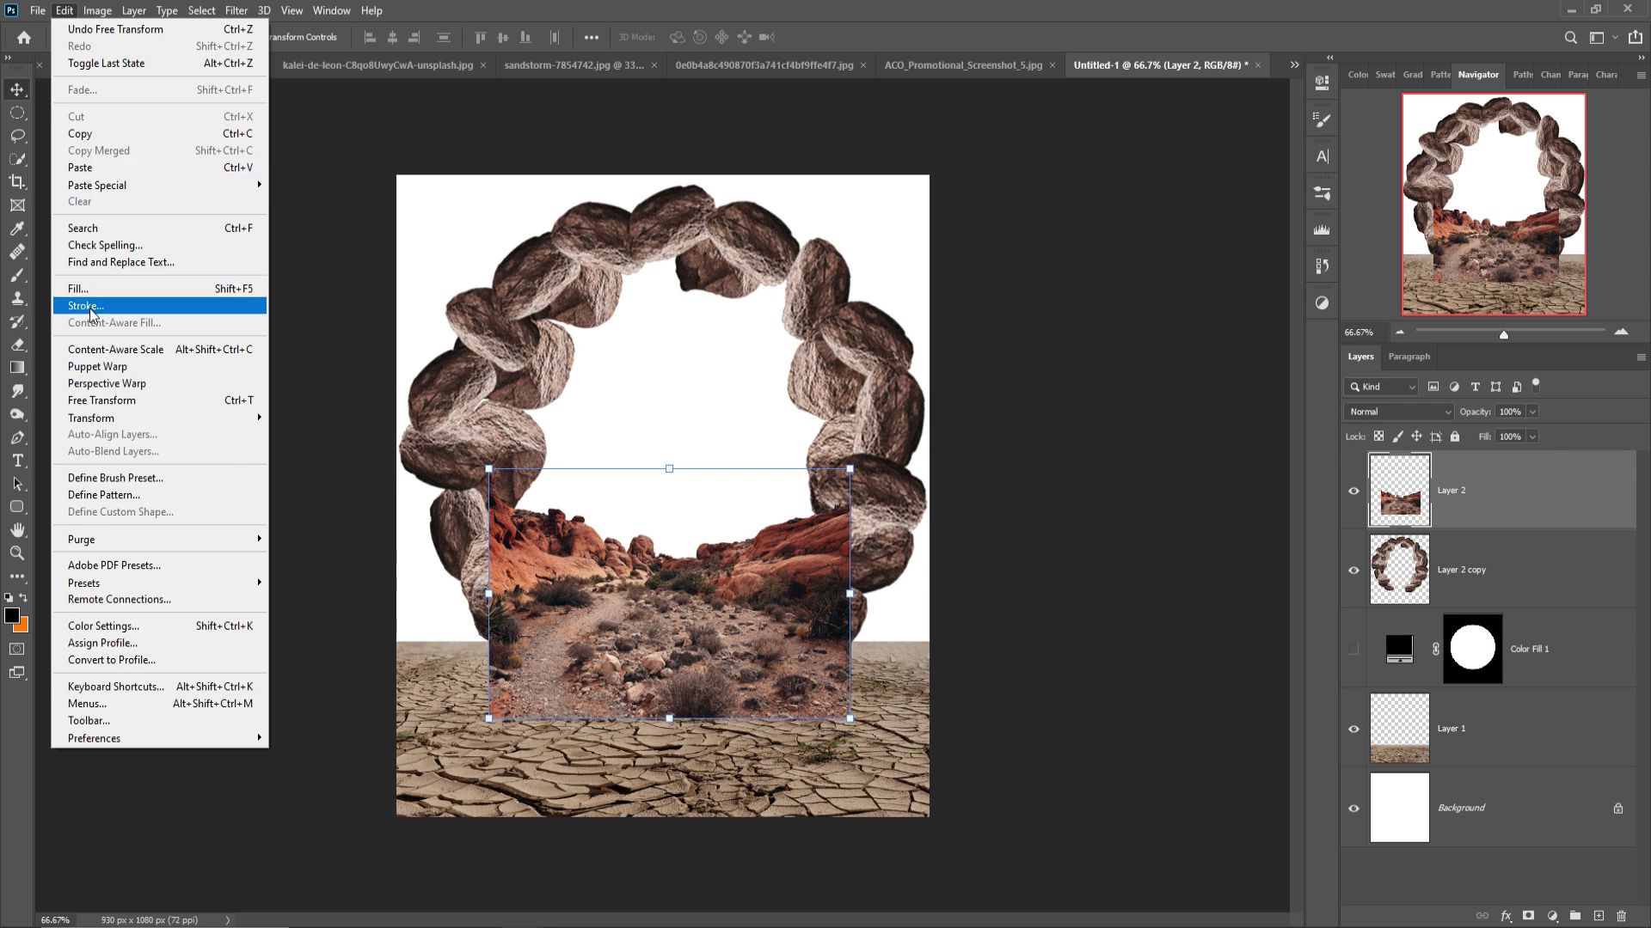
mouse_move(91, 418)
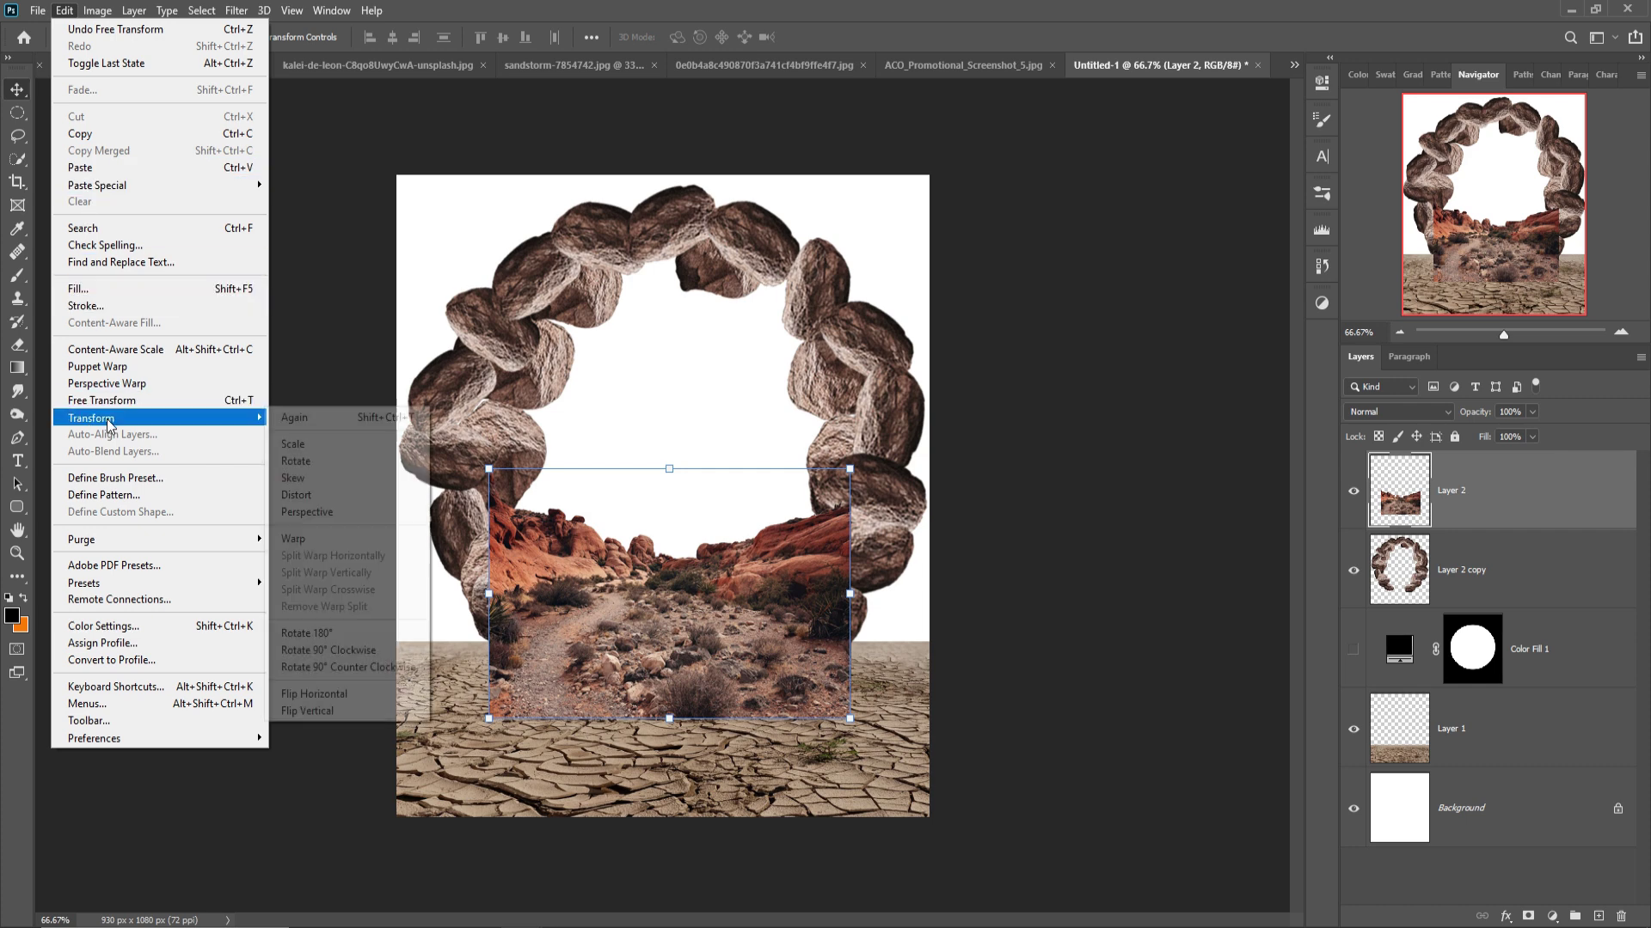
- Warp the canyon layer, pulling its top corners and sides up along the ring's inner curve
click(310, 541)
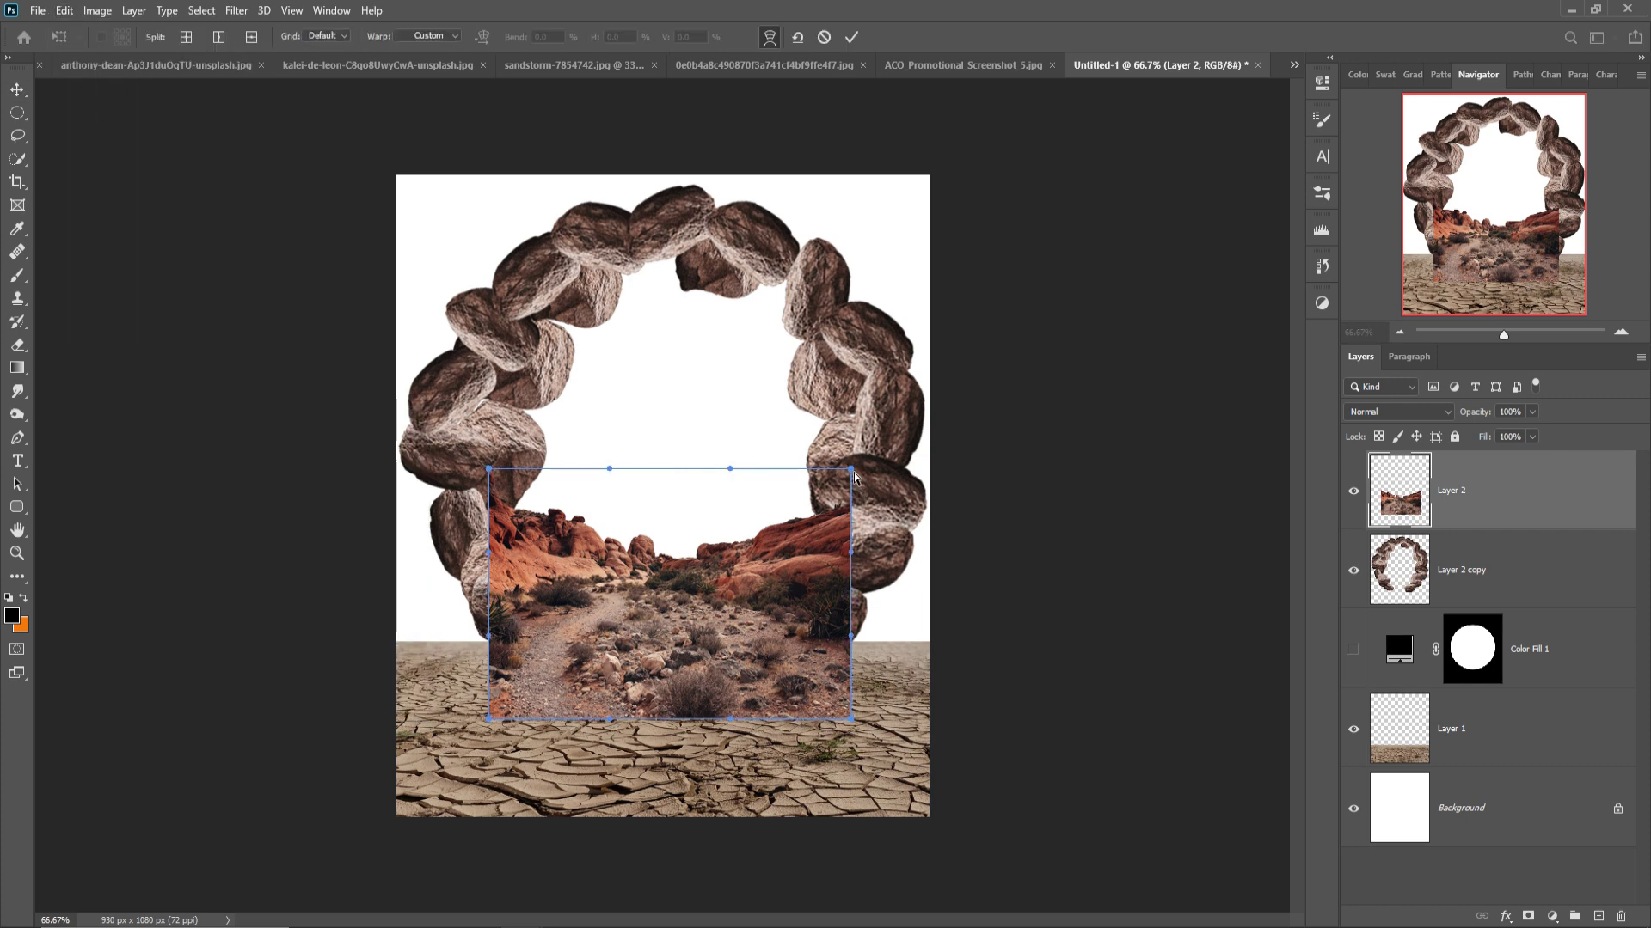
drag(853, 477, 836, 299)
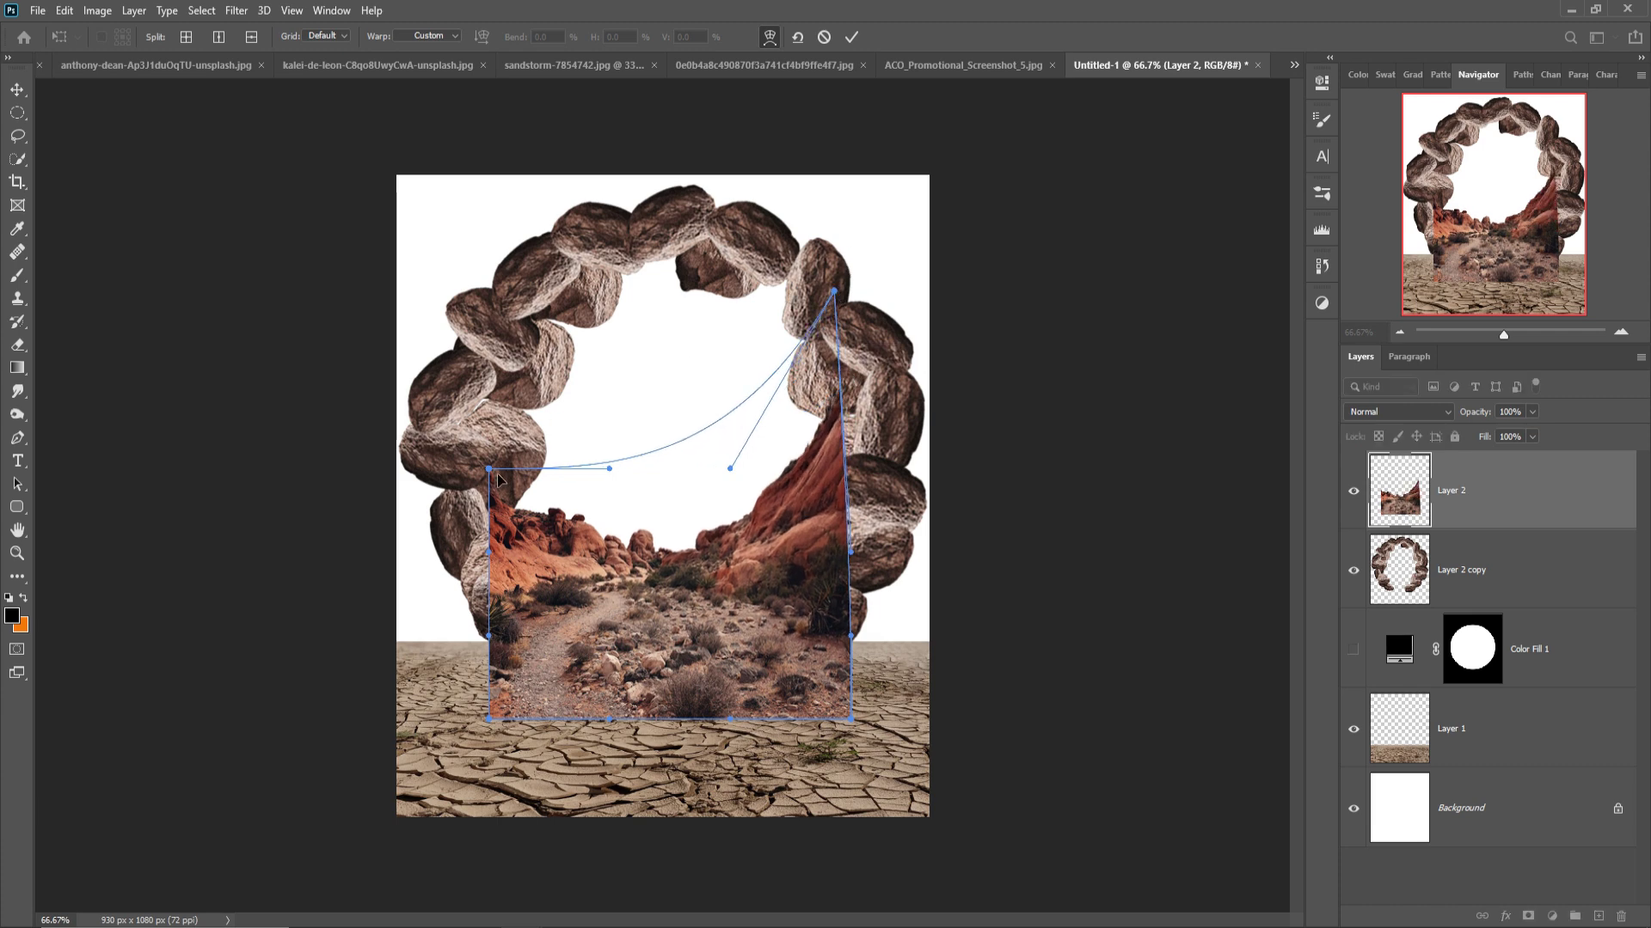
drag(488, 470, 486, 344)
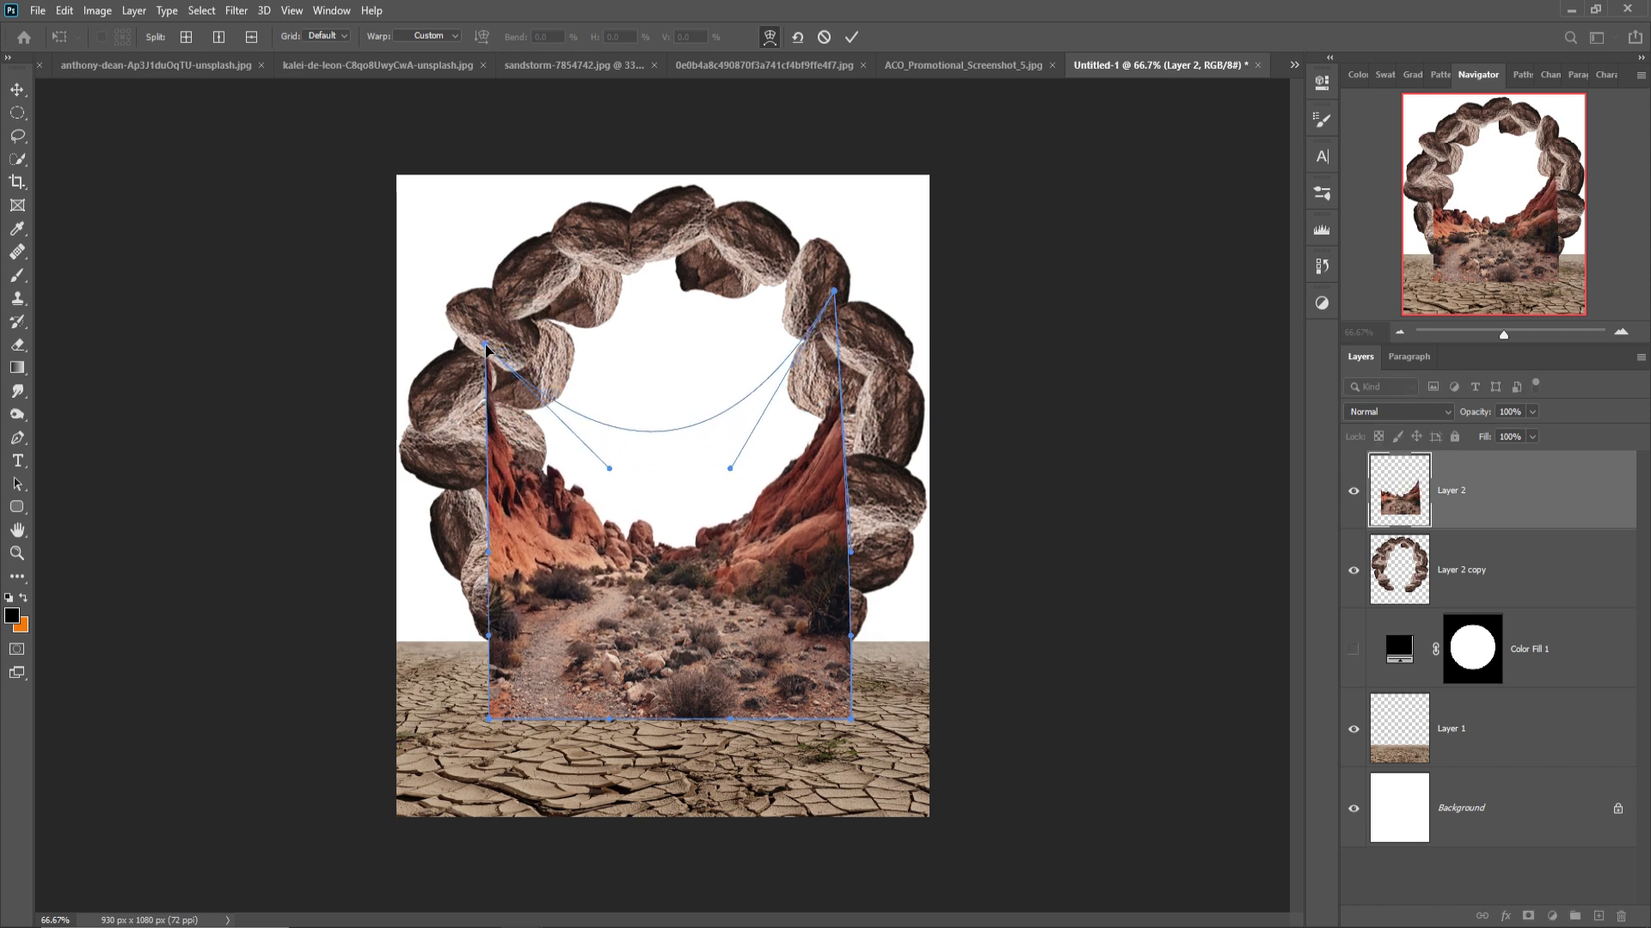
drag(508, 447, 505, 394)
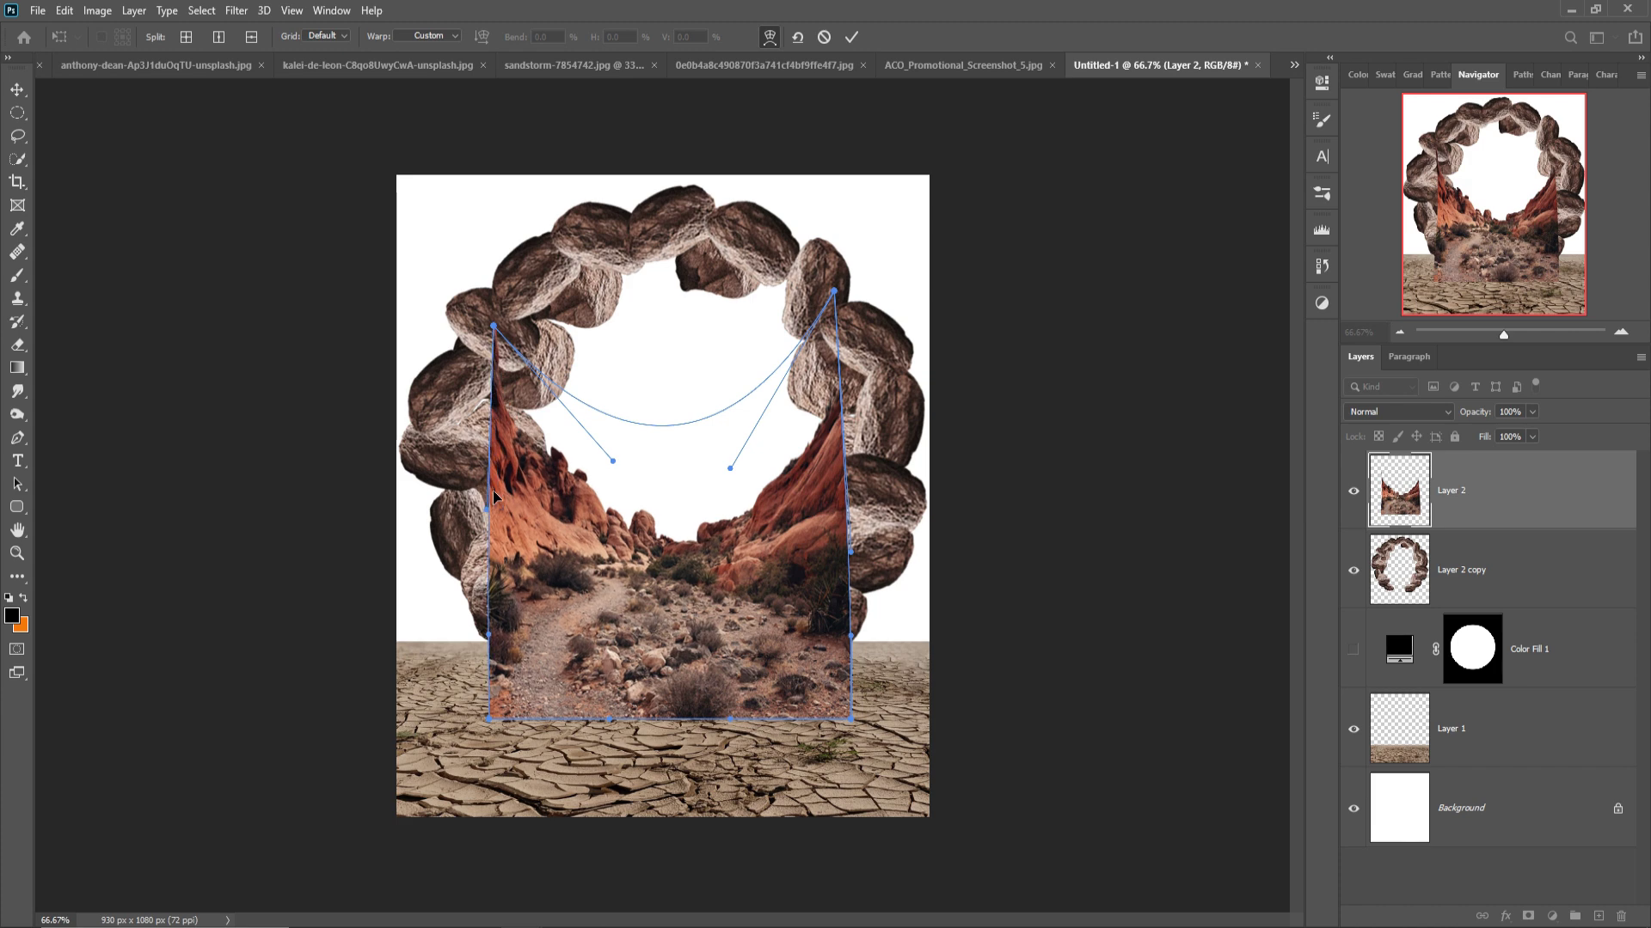
drag(494, 328, 463, 344)
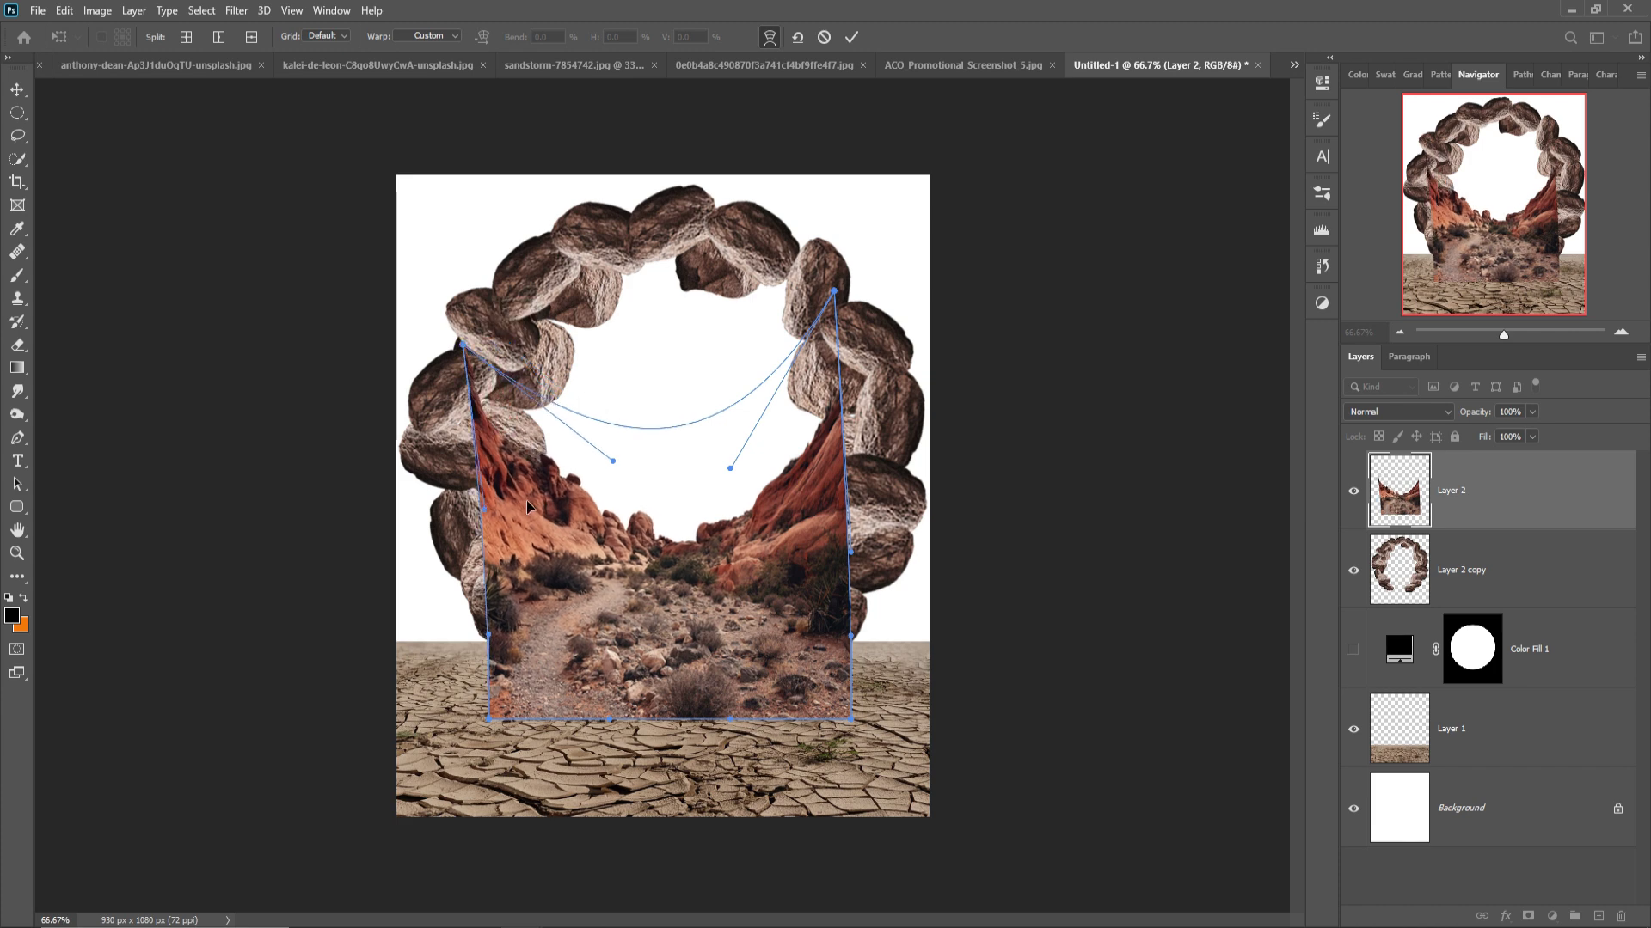
drag(693, 555, 795, 549)
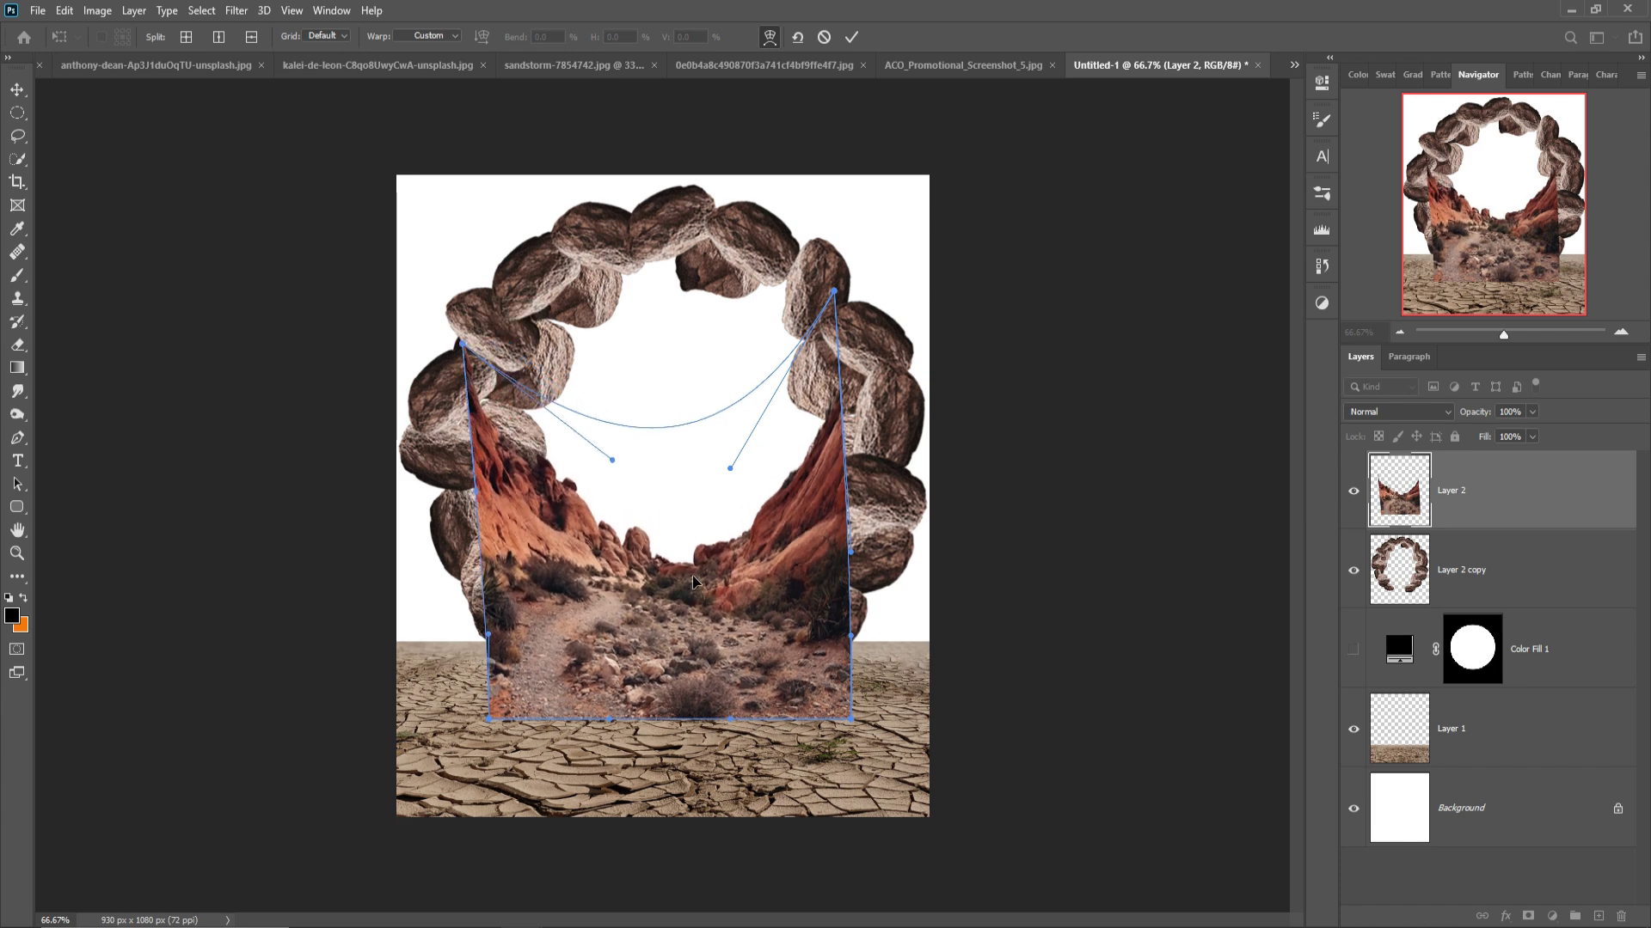
drag(834, 441, 860, 434)
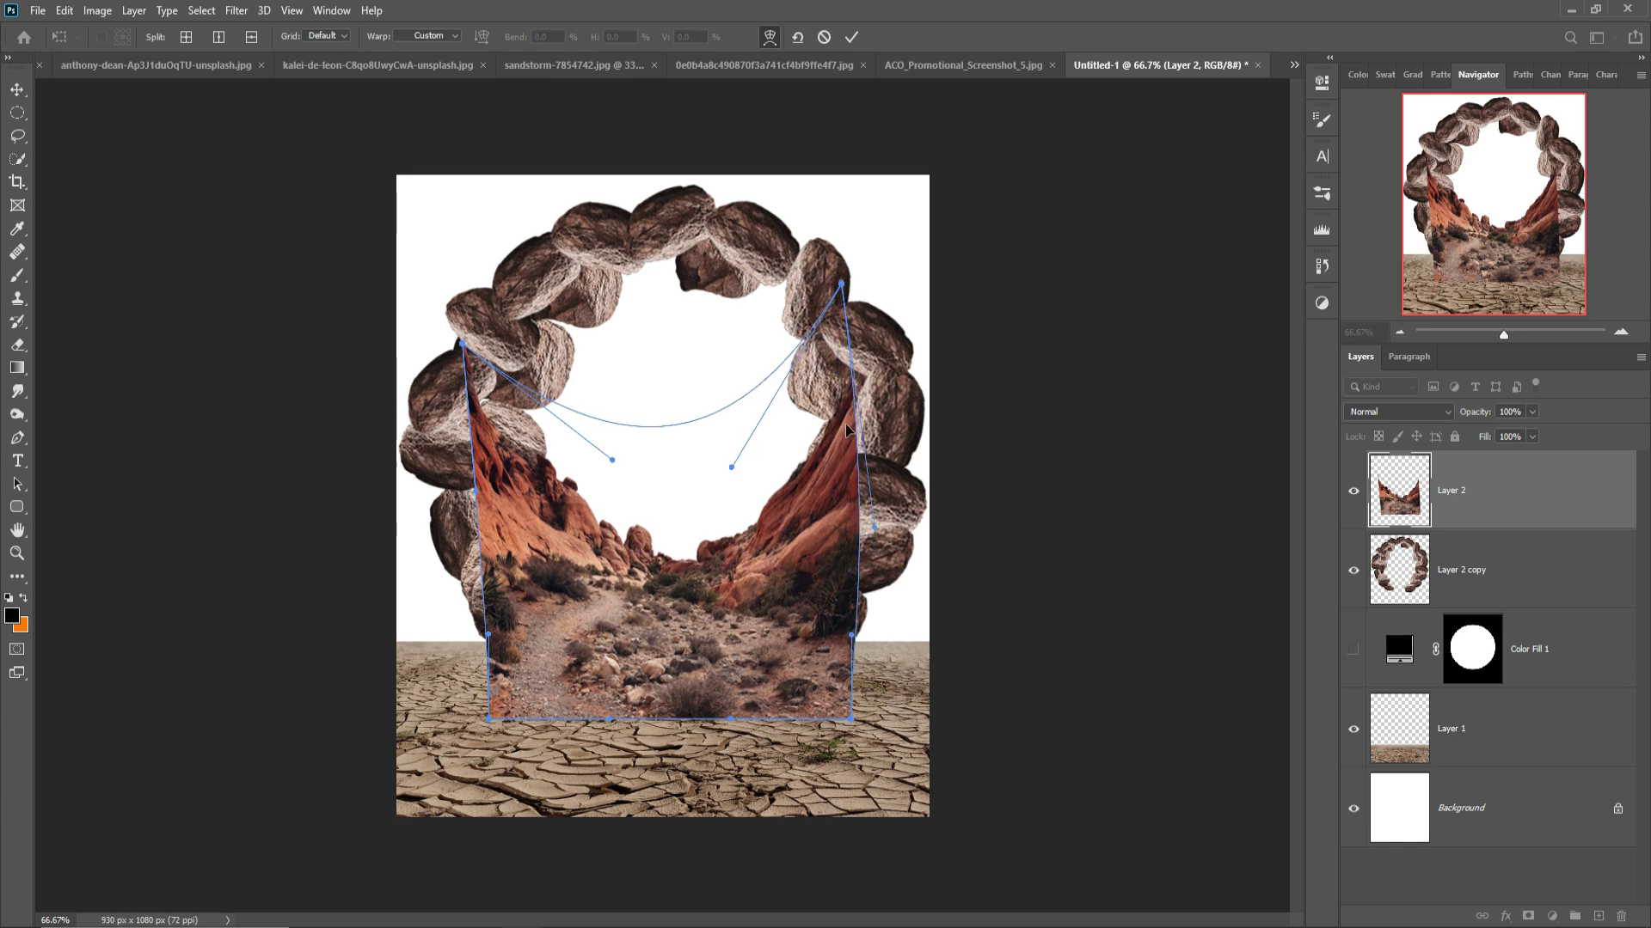
click(851, 39)
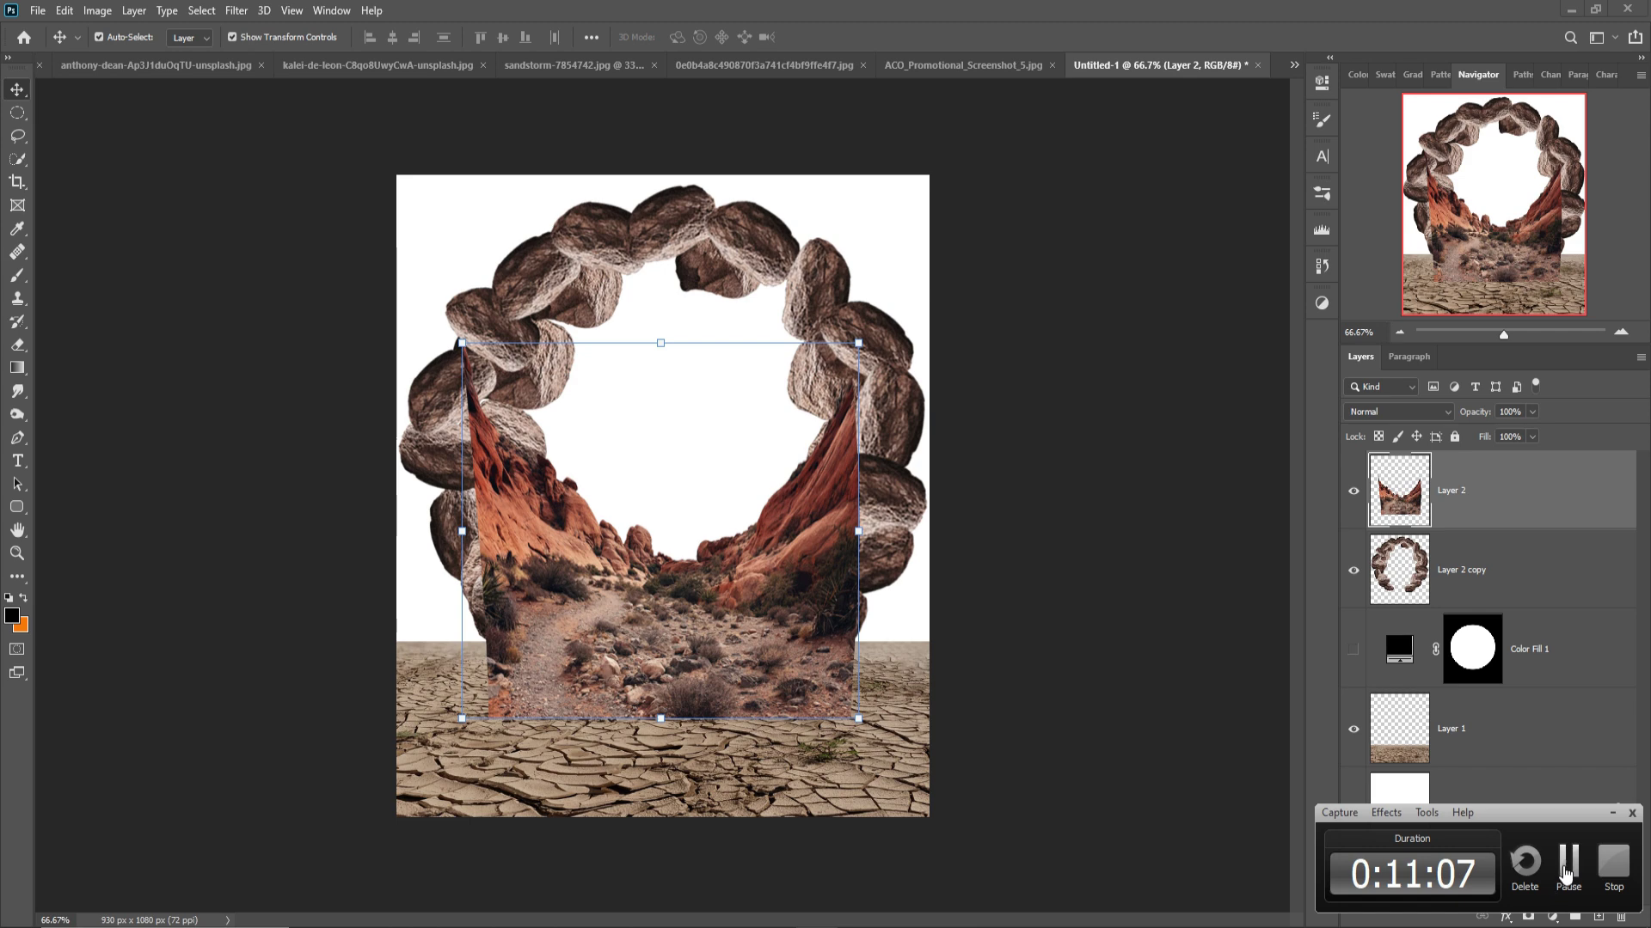
- Add a mask to Layer 2 and paint black to hide the canyon's left edge behind the rocks
click(1528, 917)
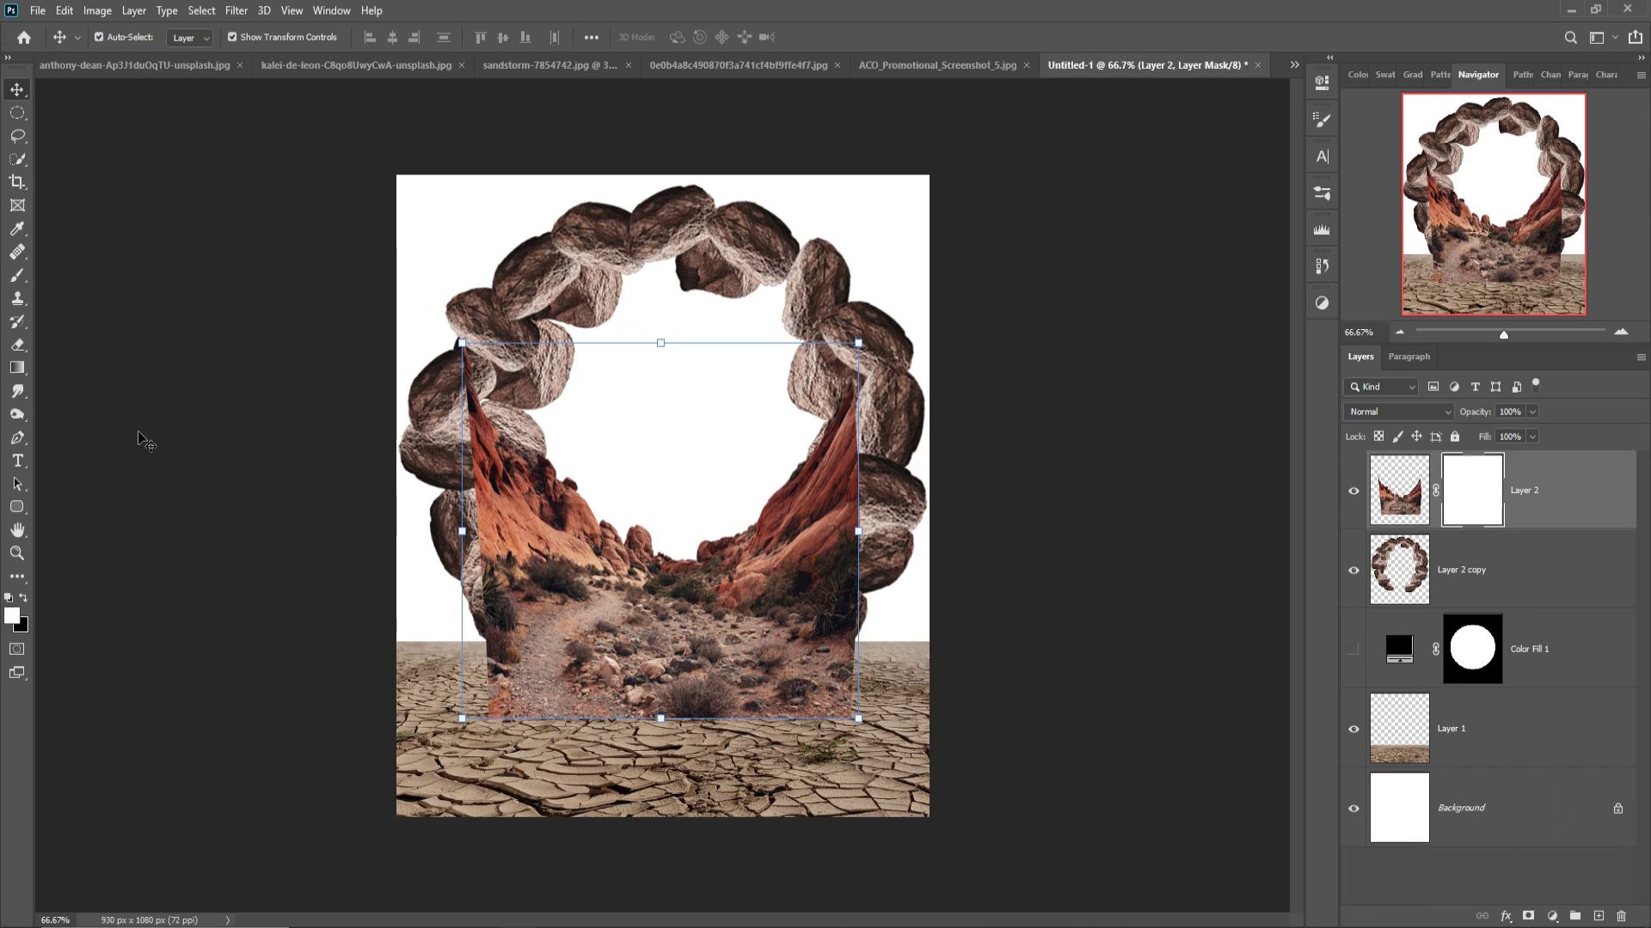
key(j)
click(13, 277)
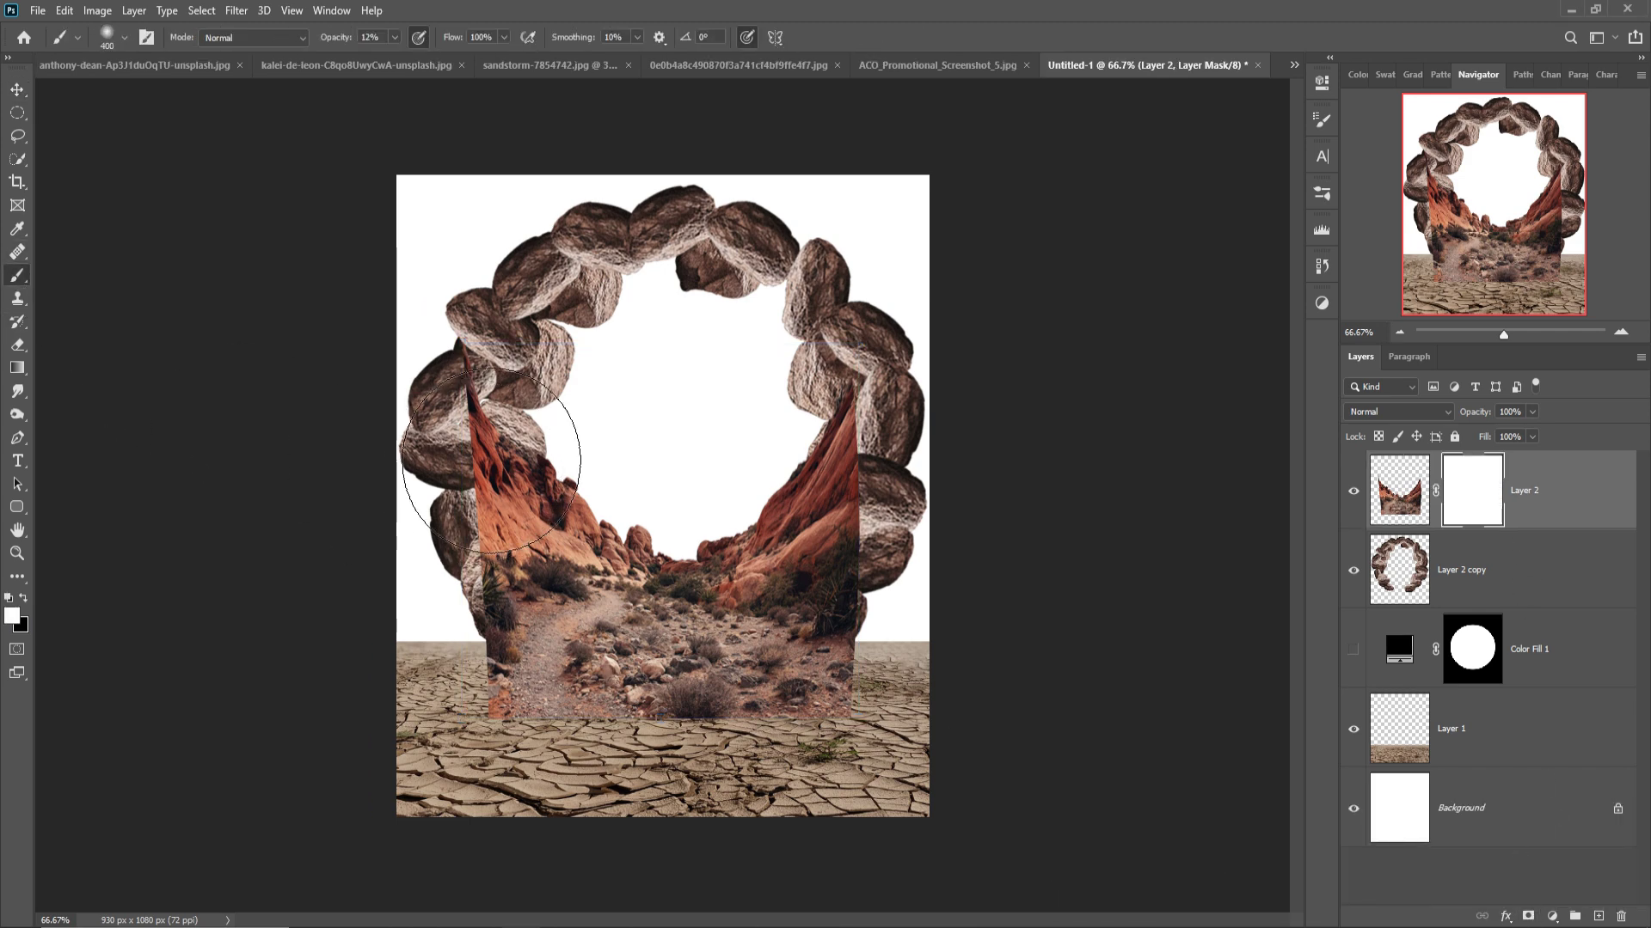
key(bracketleft)
drag(520, 455, 508, 378)
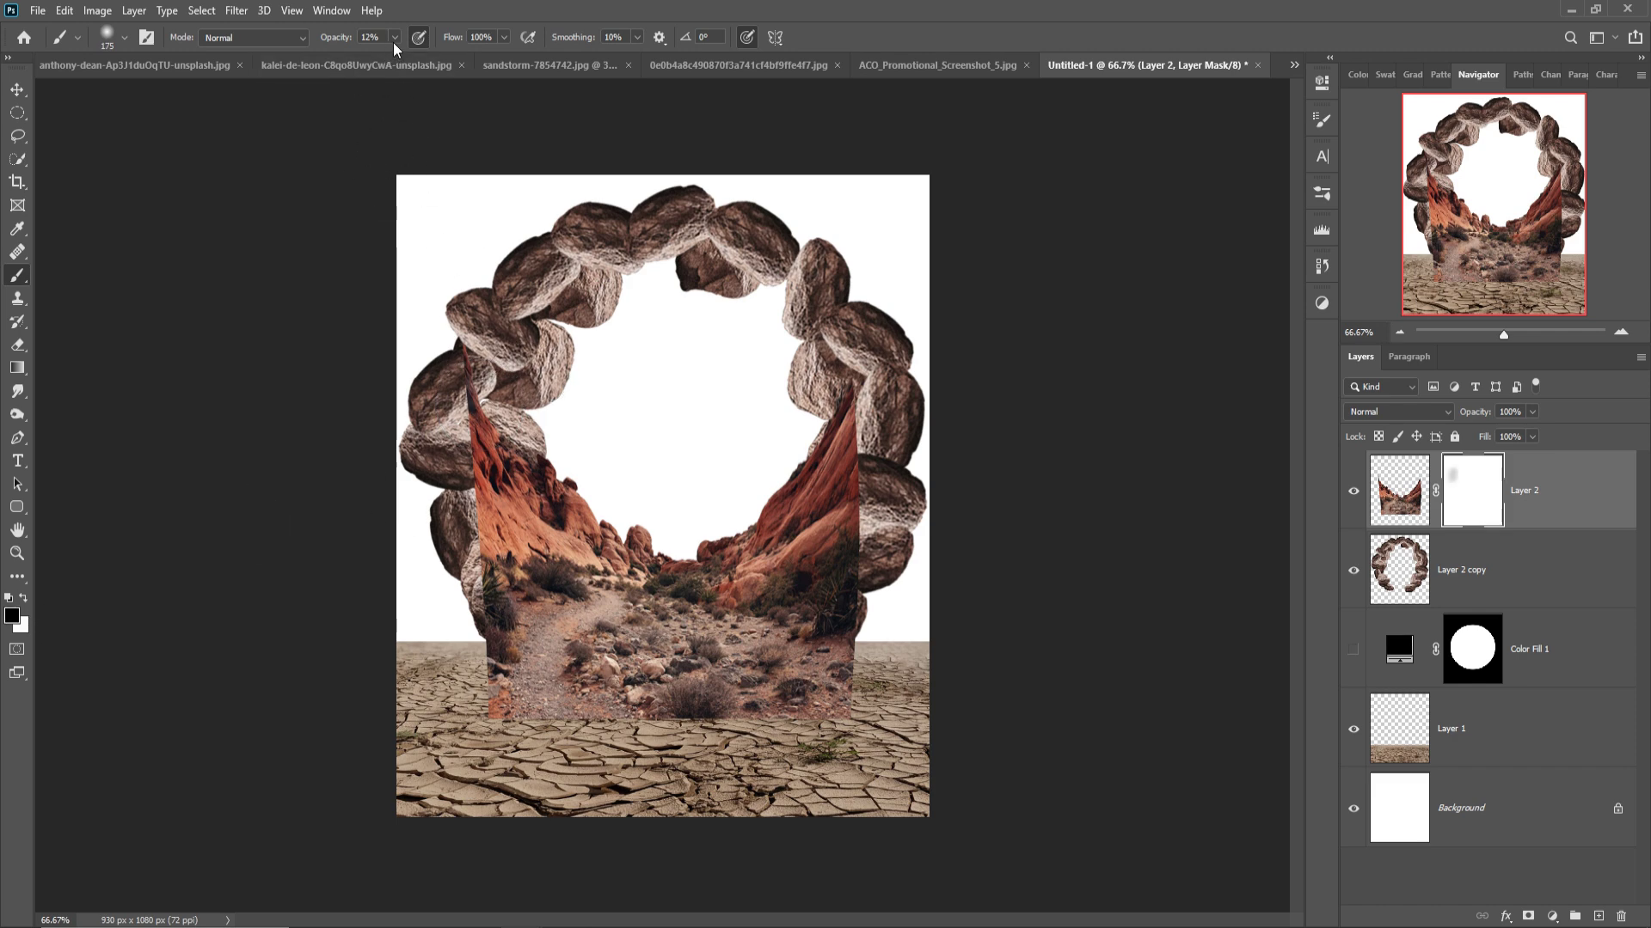
drag(394, 43, 424, 59)
mouse_move(511, 374)
mouse_down()
mouse_move(483, 572)
mouse_move(514, 640)
mouse_move(499, 715)
mouse_move(584, 785)
mouse_up()
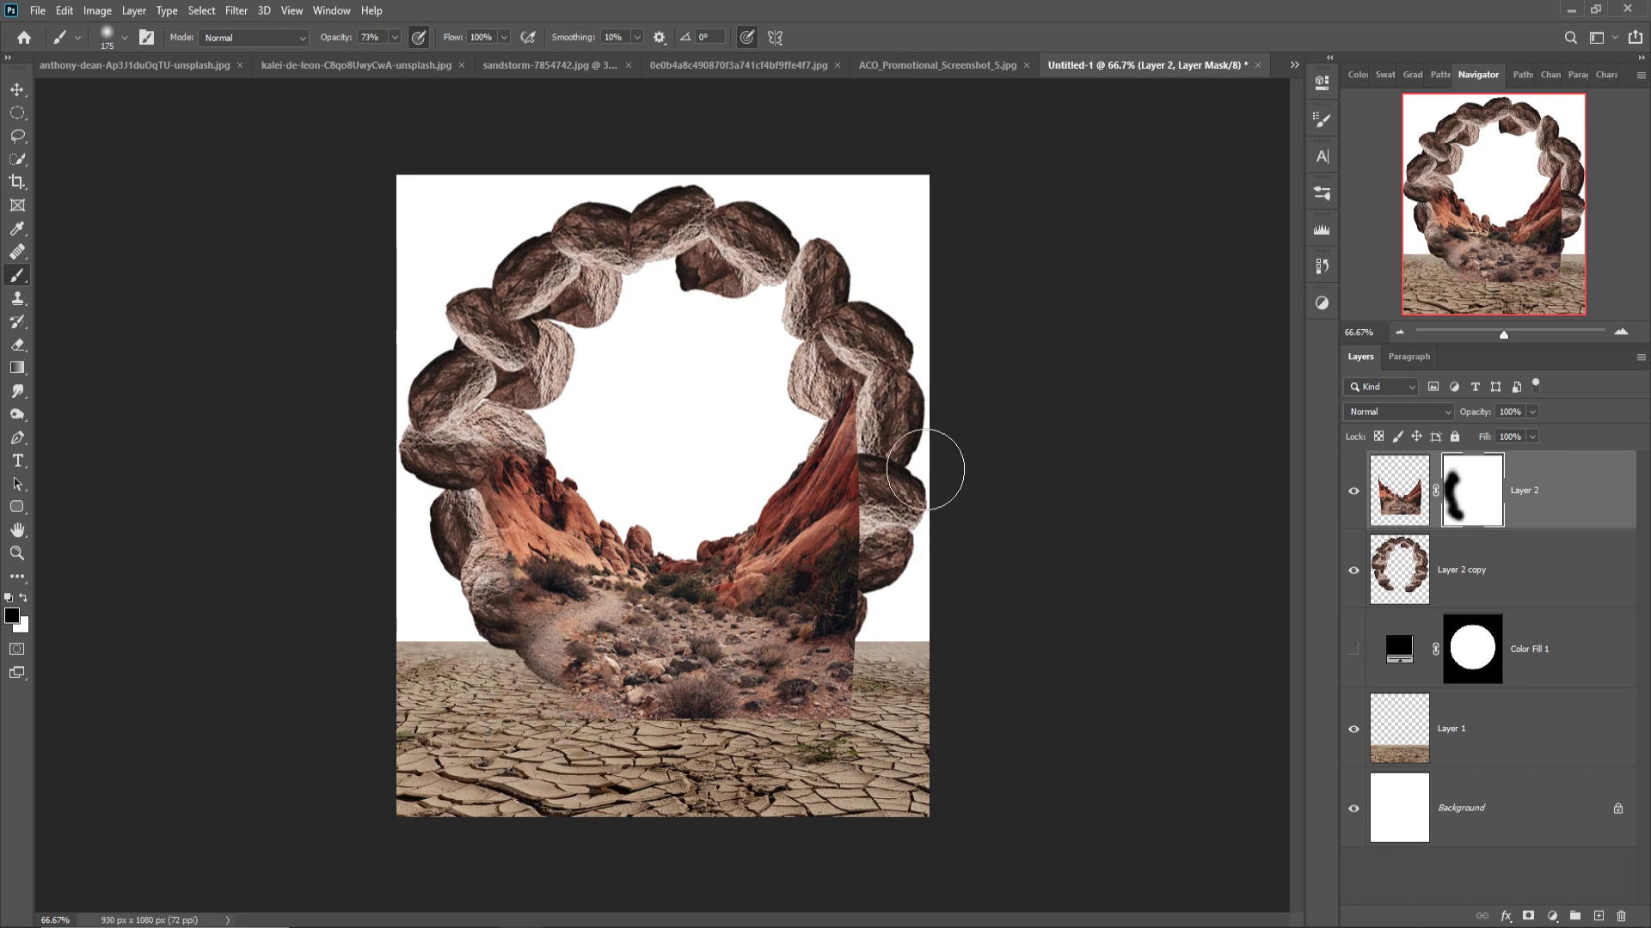
- Mask the canyon edge along the right-side rocks with a smaller brush, then reselect Layer 2's pixels
drag(932, 468, 932, 424)
key(bracketleft)
key(bracketleft)
key(bracketleft)
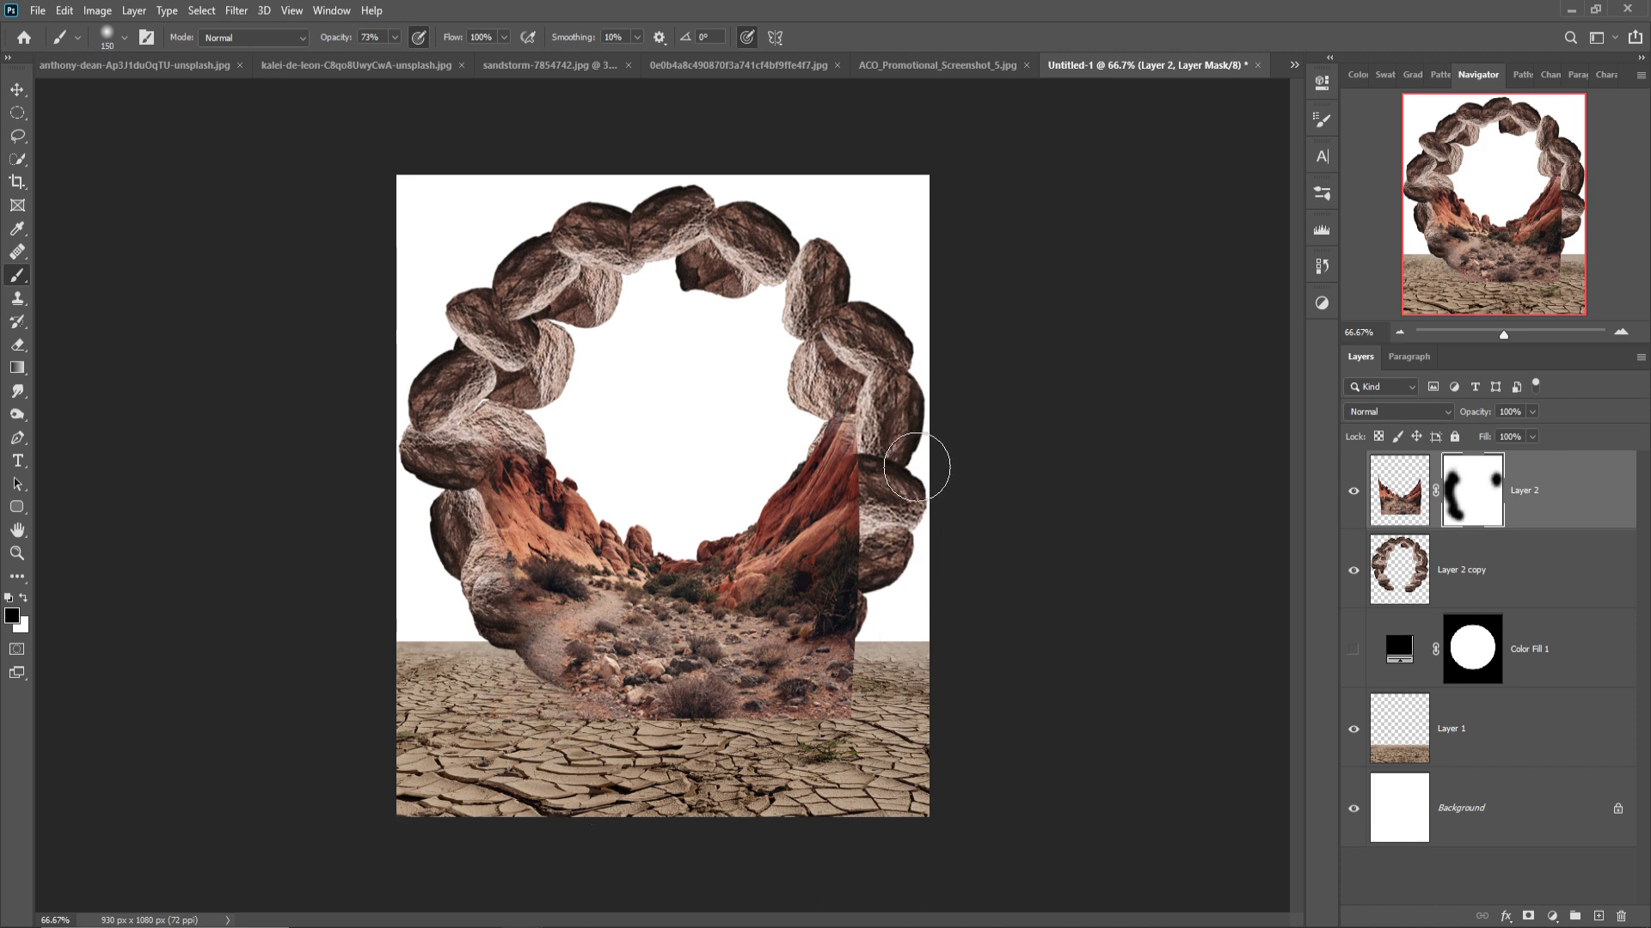
drag(879, 472, 868, 447)
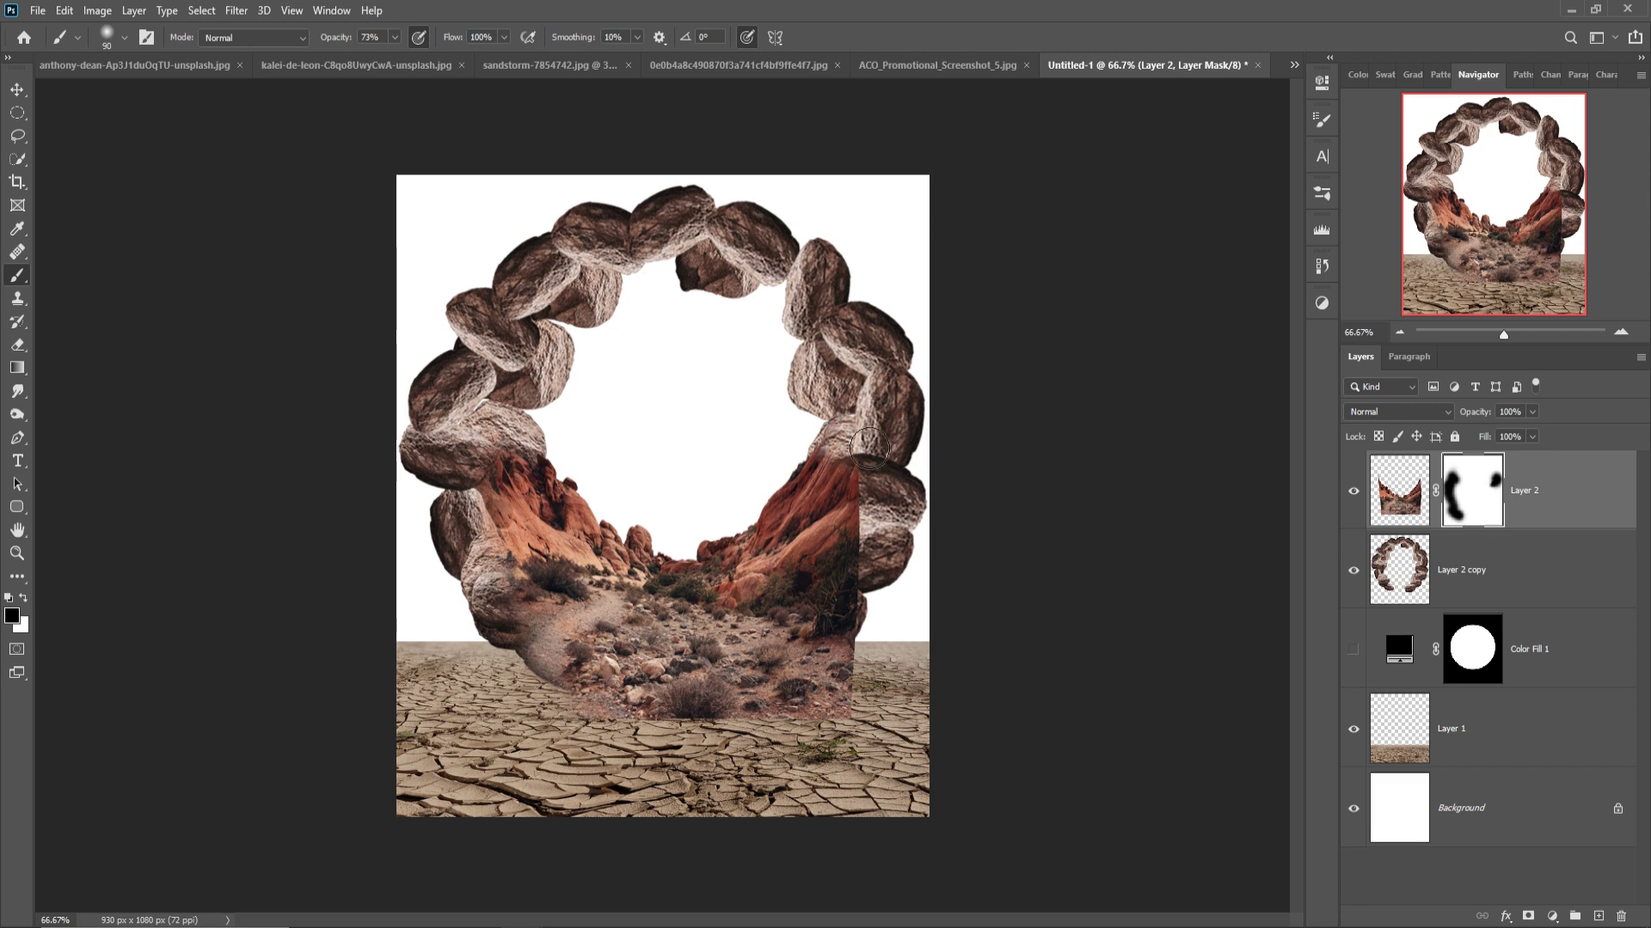
drag(894, 519, 875, 551)
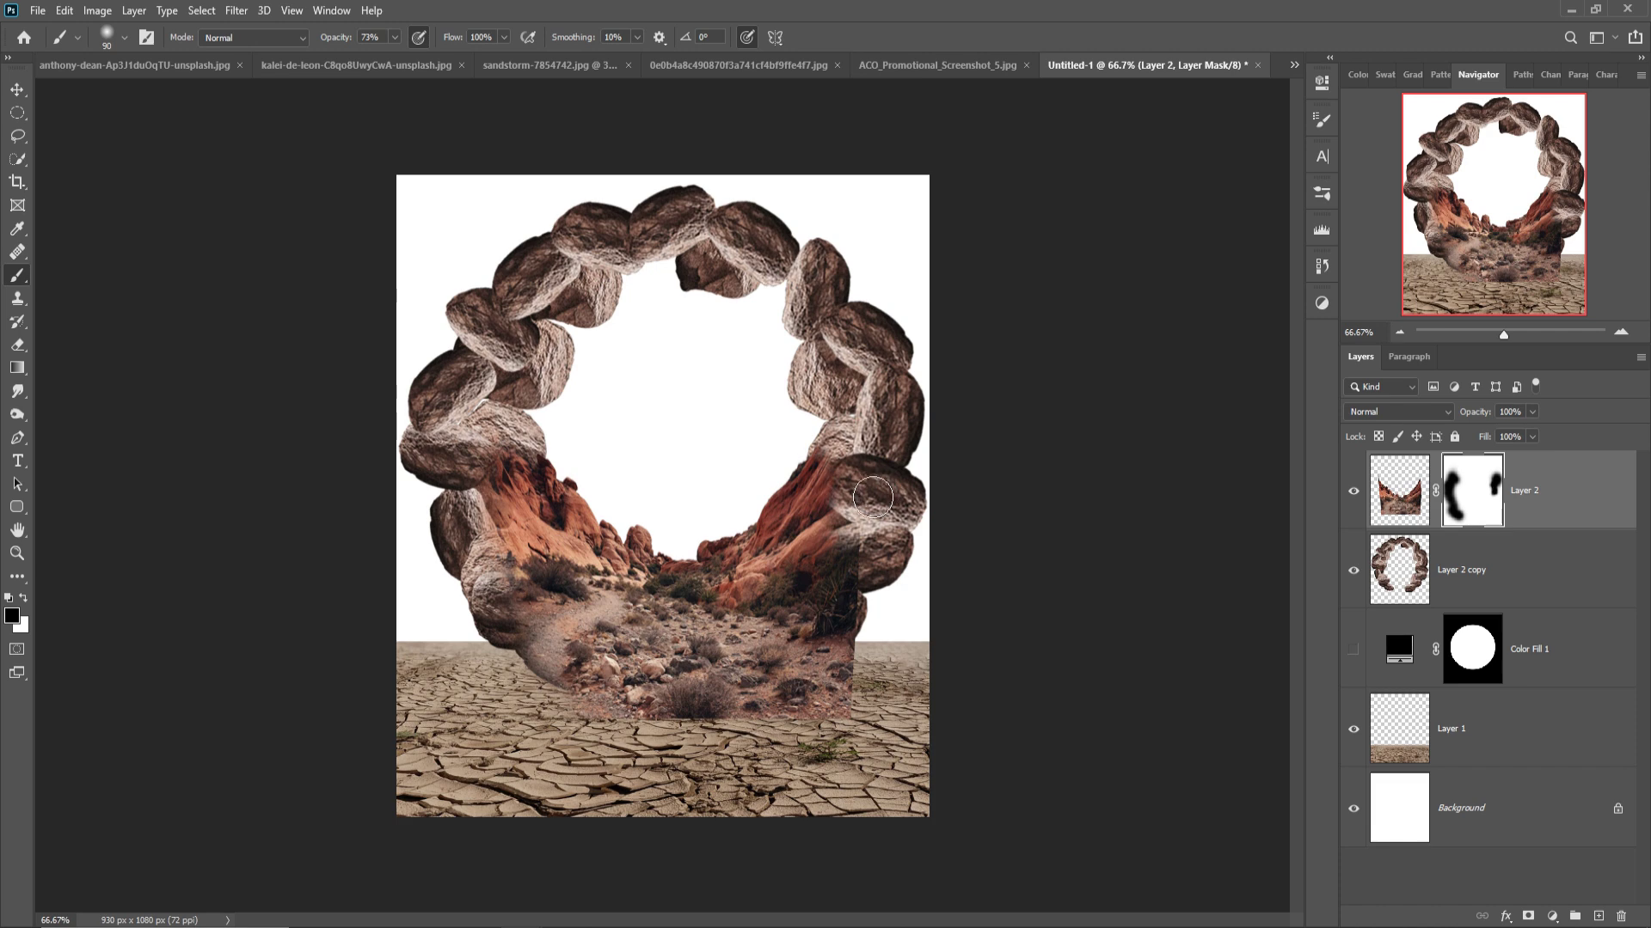
mouse_move(875, 593)
mouse_down()
mouse_move(854, 634)
mouse_move(879, 715)
mouse_up()
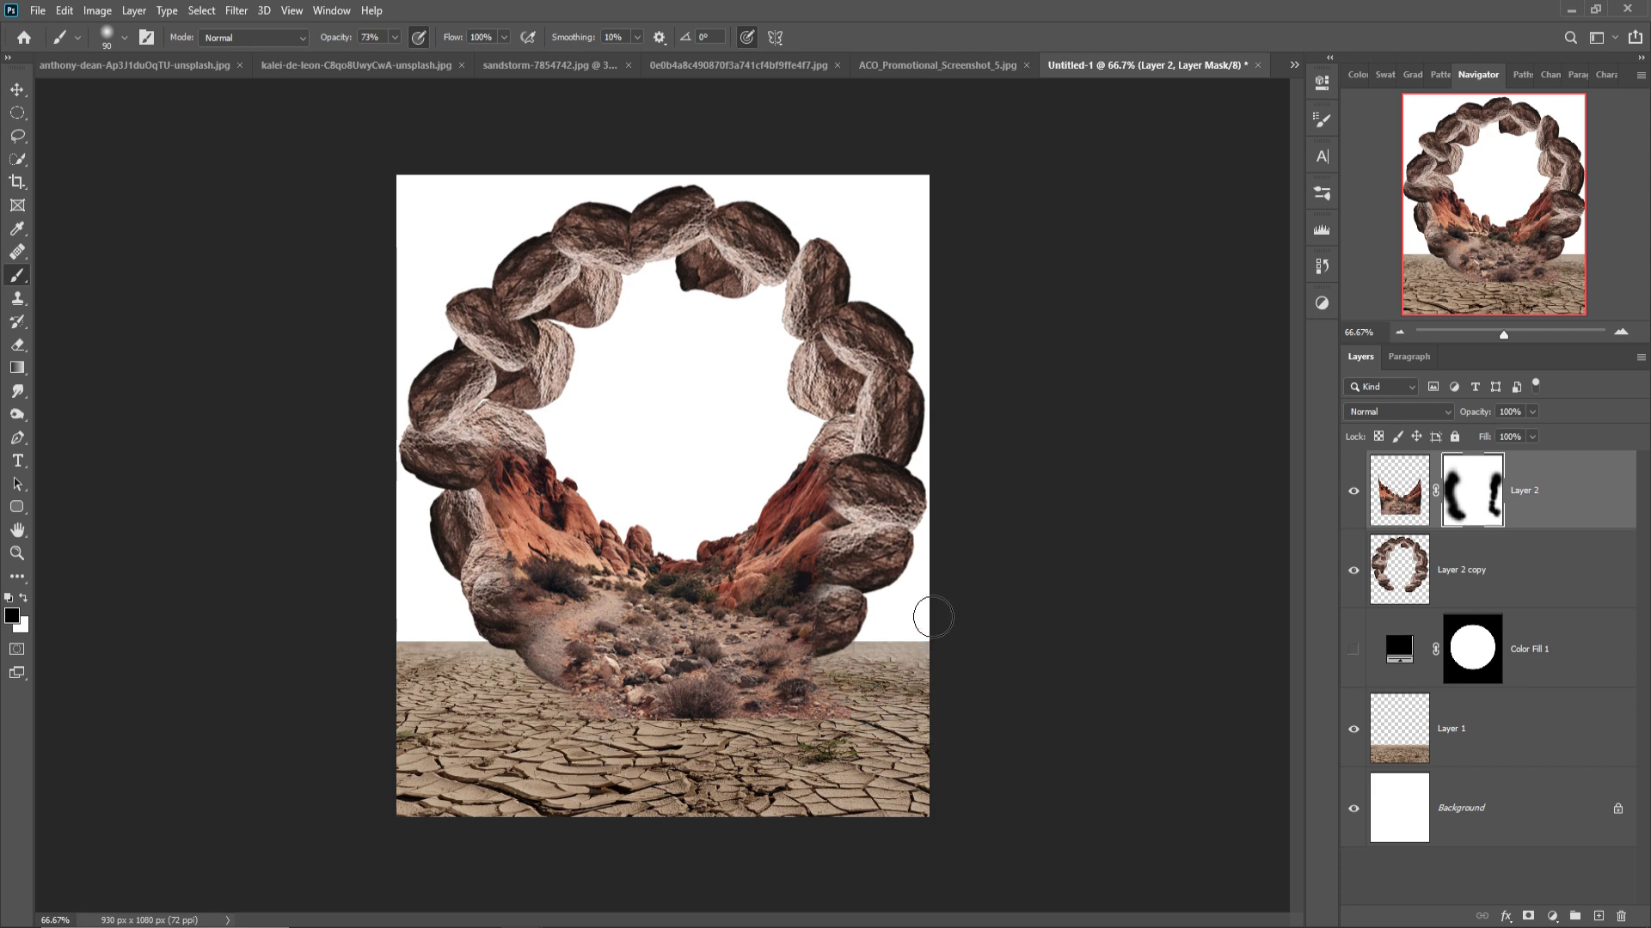
click(28, 90)
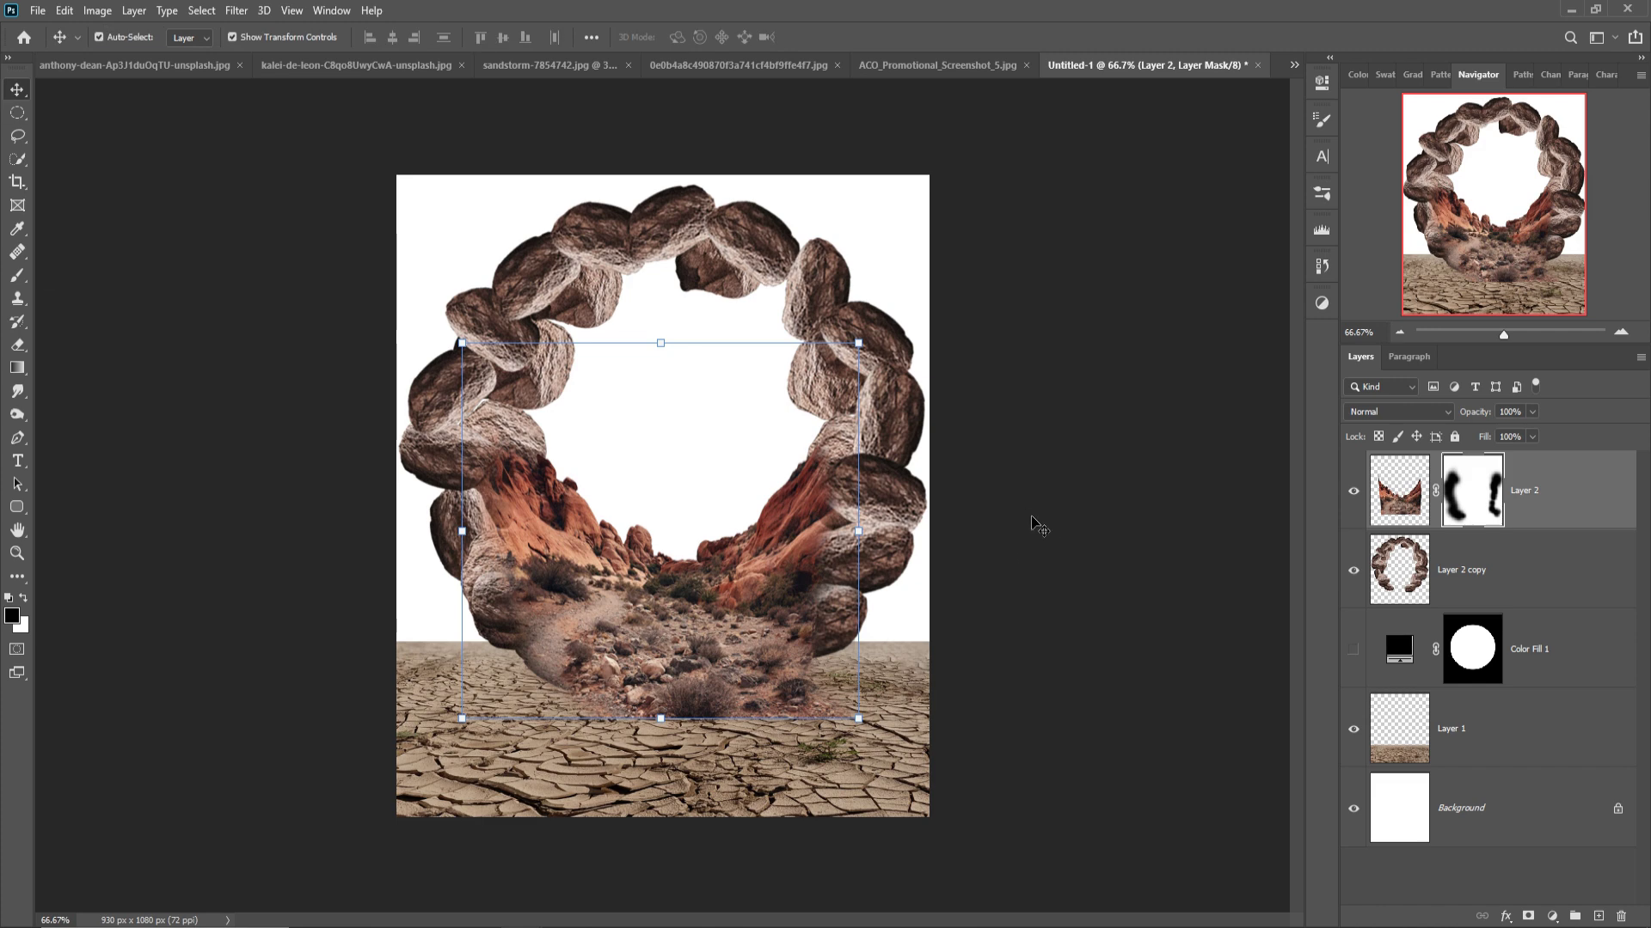
click(1604, 508)
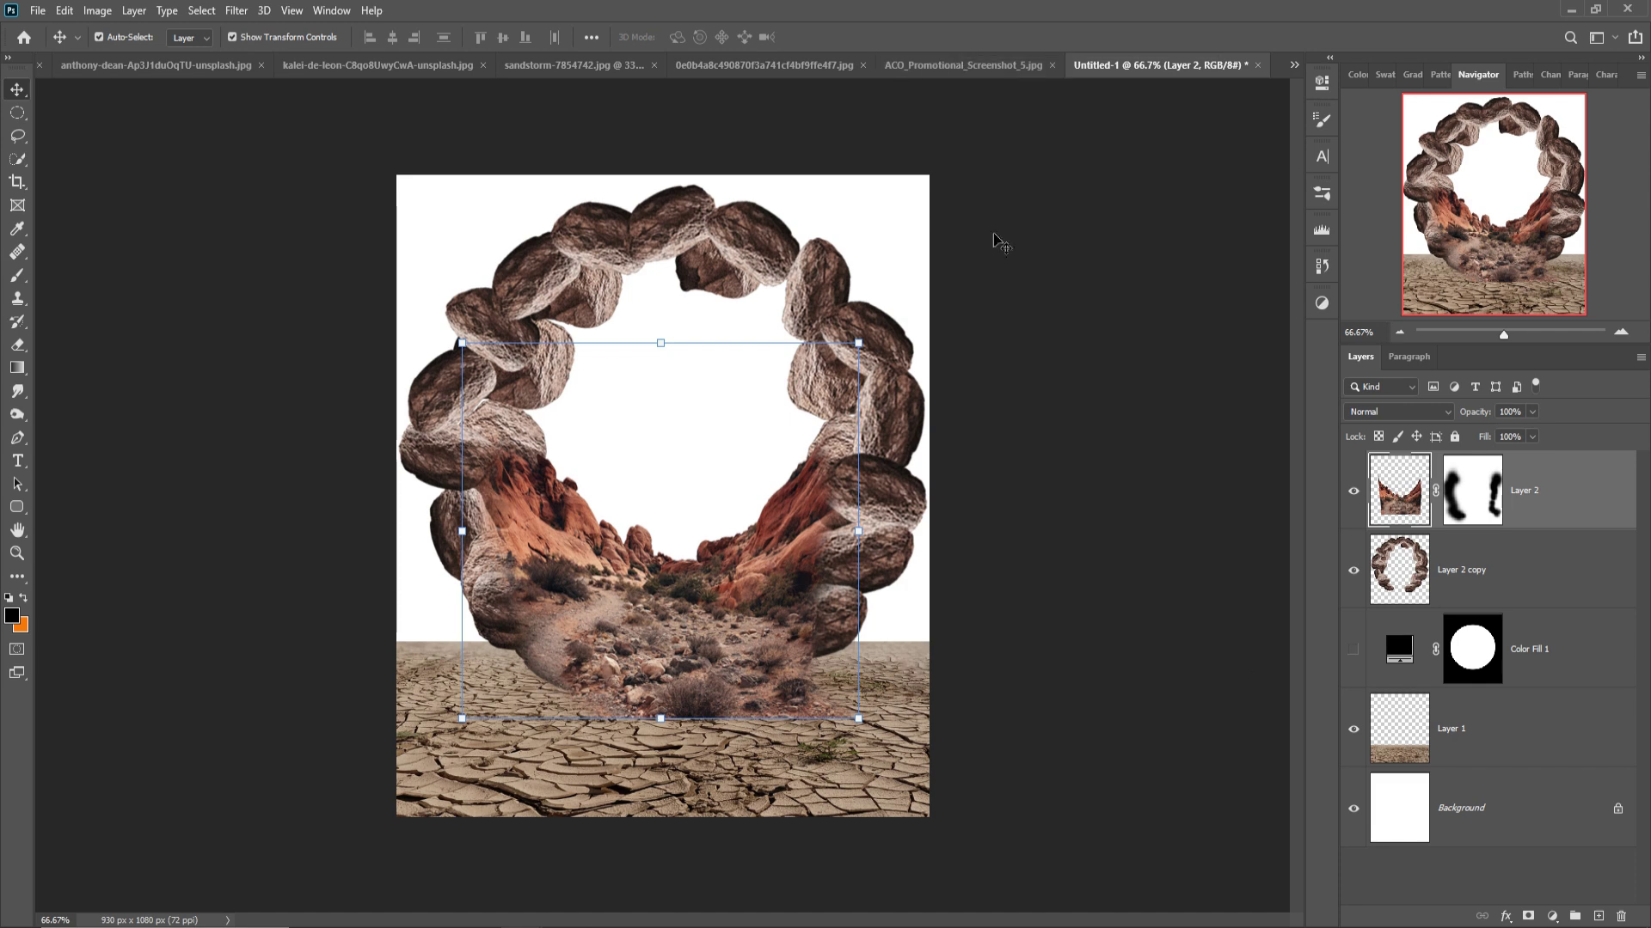
- Clip Layer 3 to the cracked ground layer and paint dark shading along the canvas bottom
click(1564, 747)
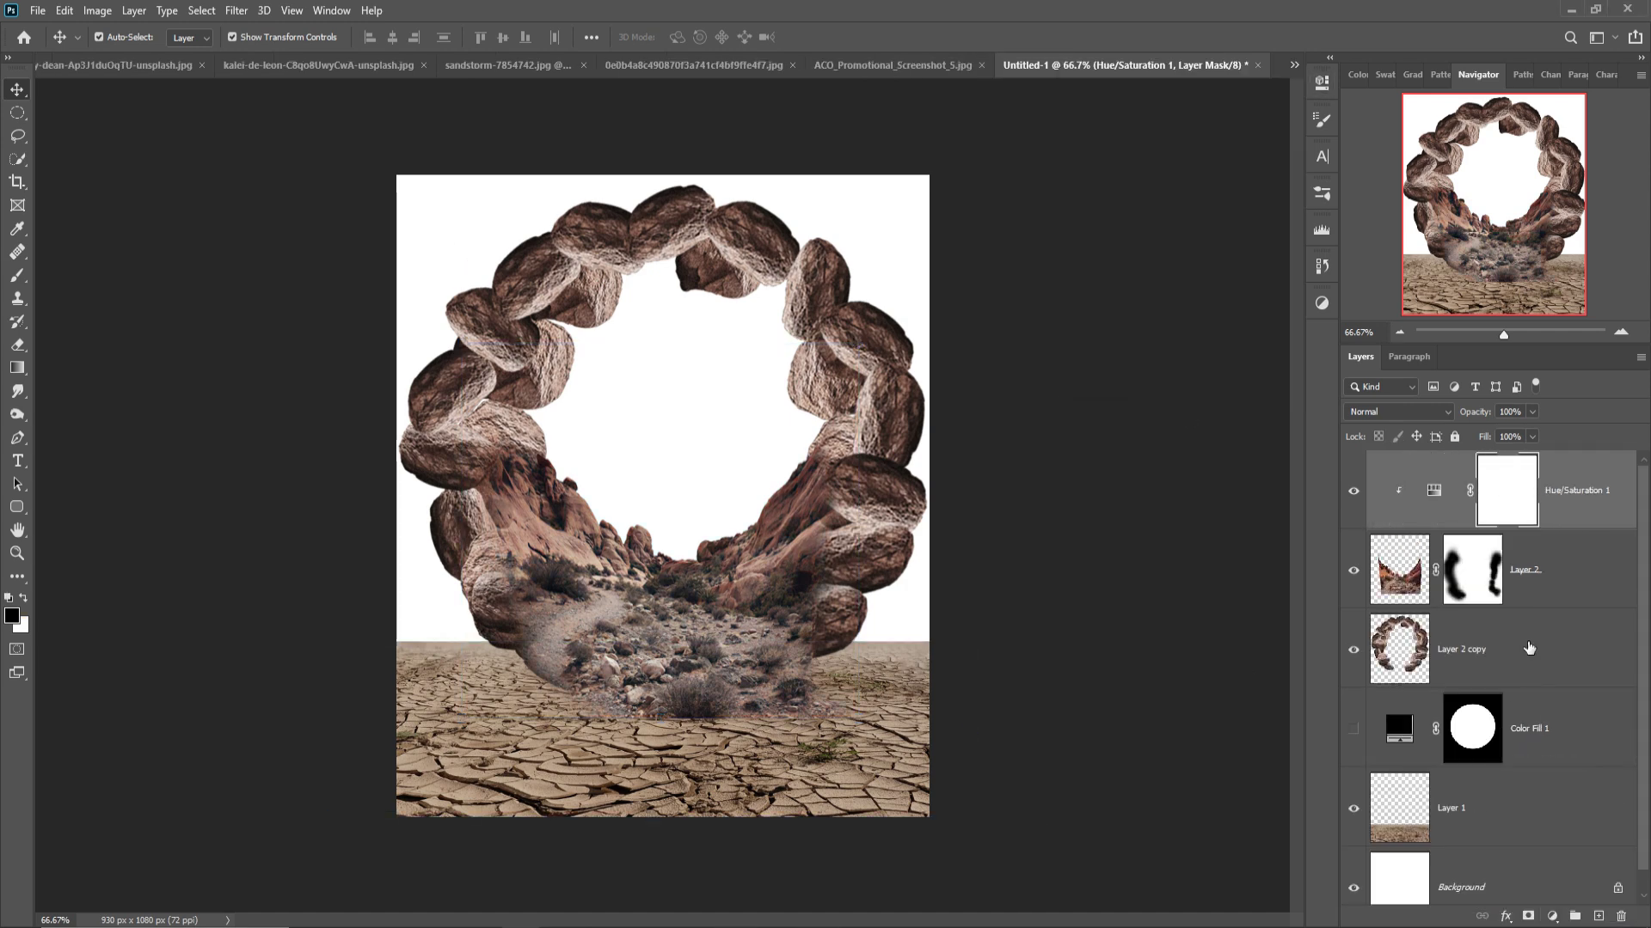
key(b)
key(ctrl+minus)
right_click(1497, 812)
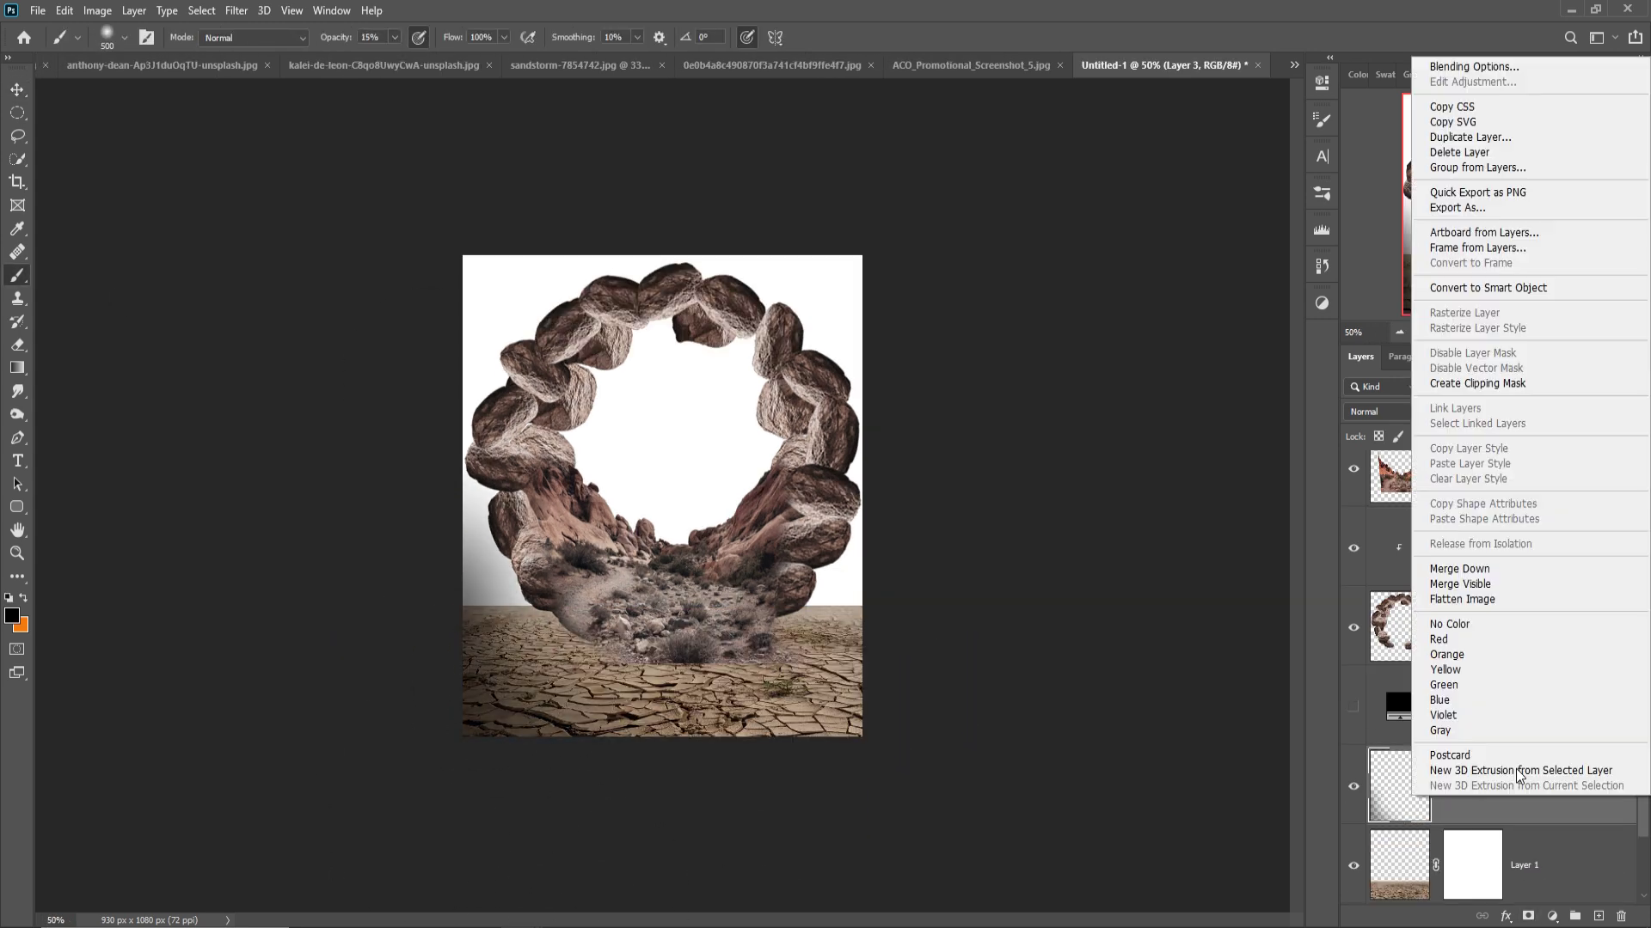
click(1427, 413)
mouse_move(969, 859)
mouse_down()
mouse_move(885, 917)
mouse_move(921, 608)
mouse_up()
- Zoom in and lasso part of the upper boulder ring freehand
key(v)
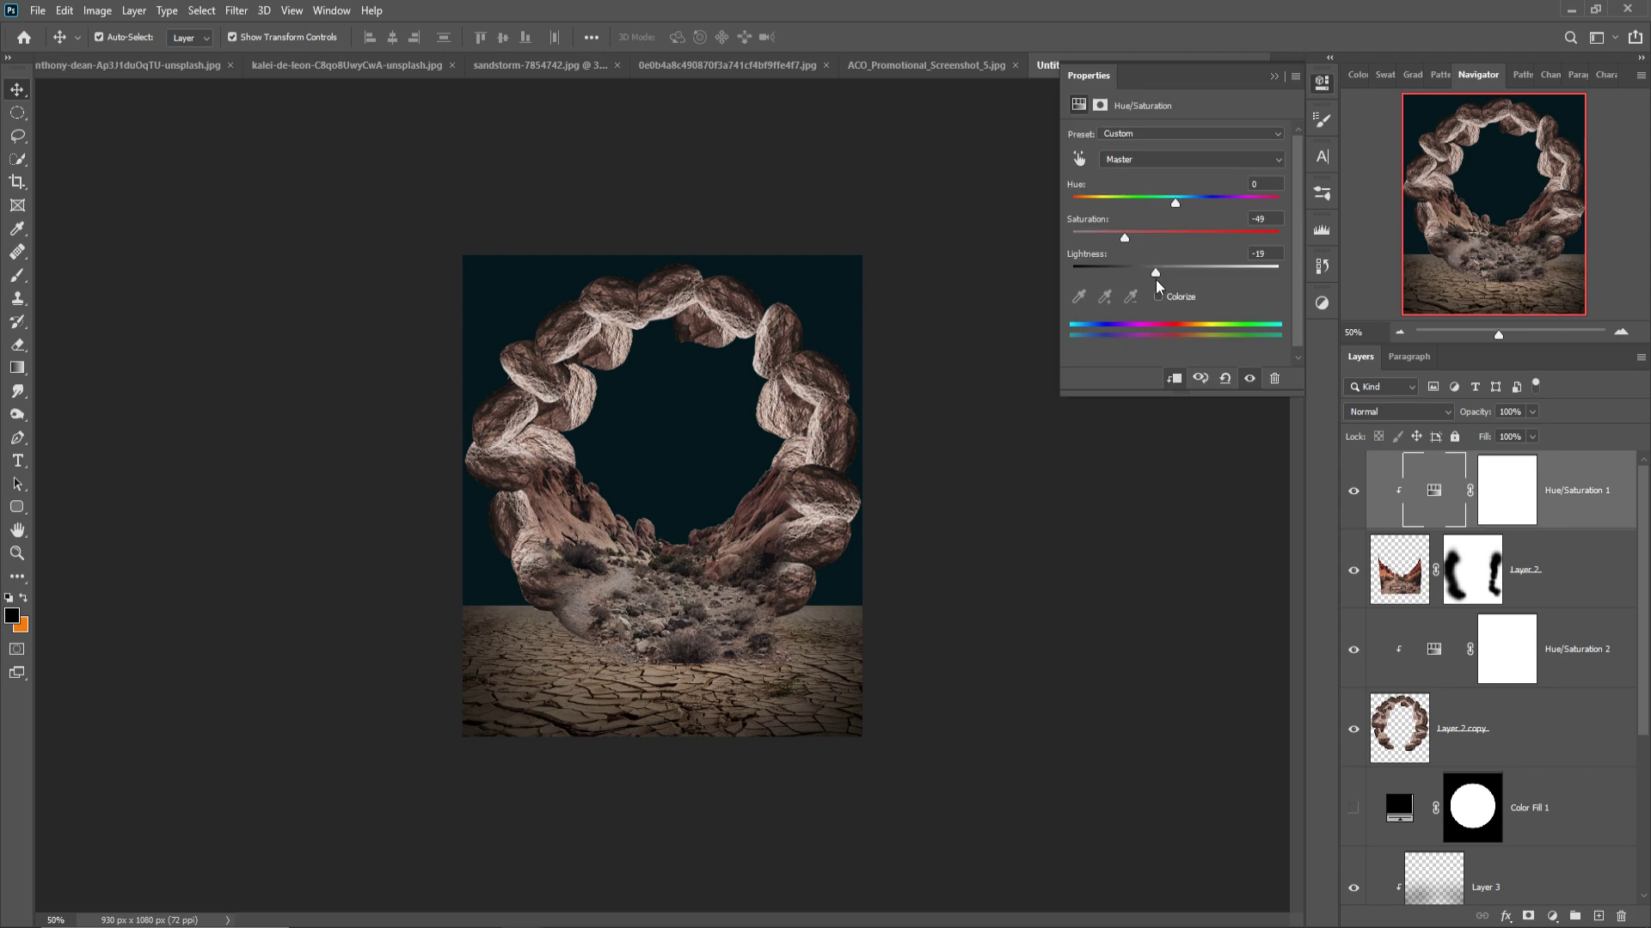
key(ctrl+plus)
key(ctrl+plus)
key(ctrl+plus)
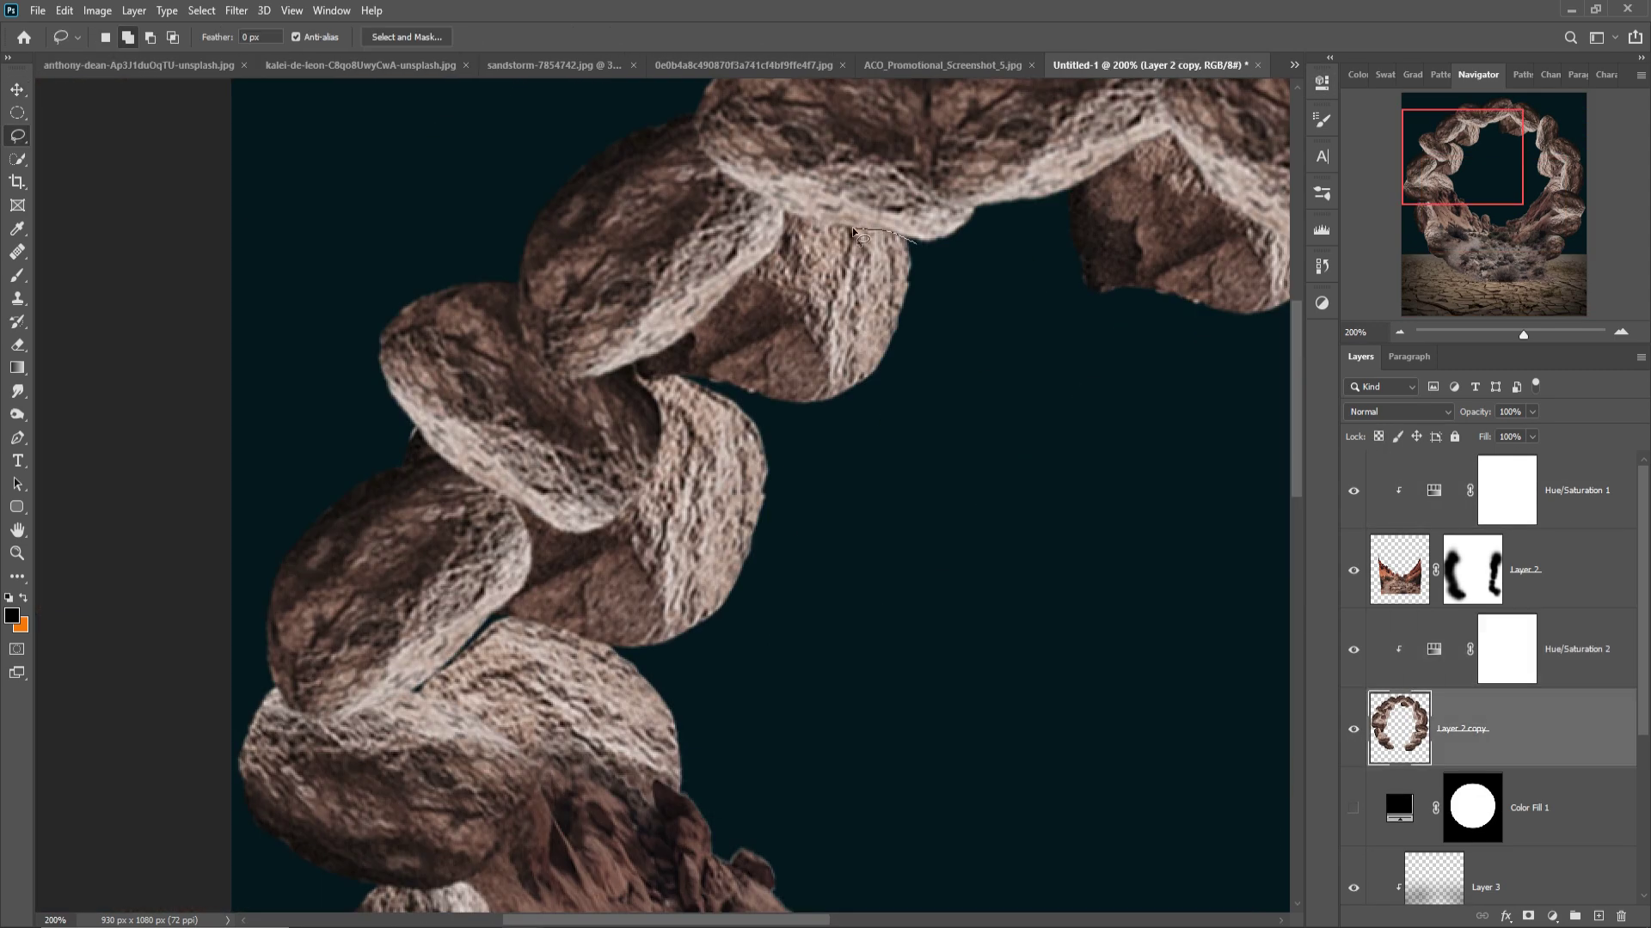
key(l)
drag(913, 240, 943, 407)
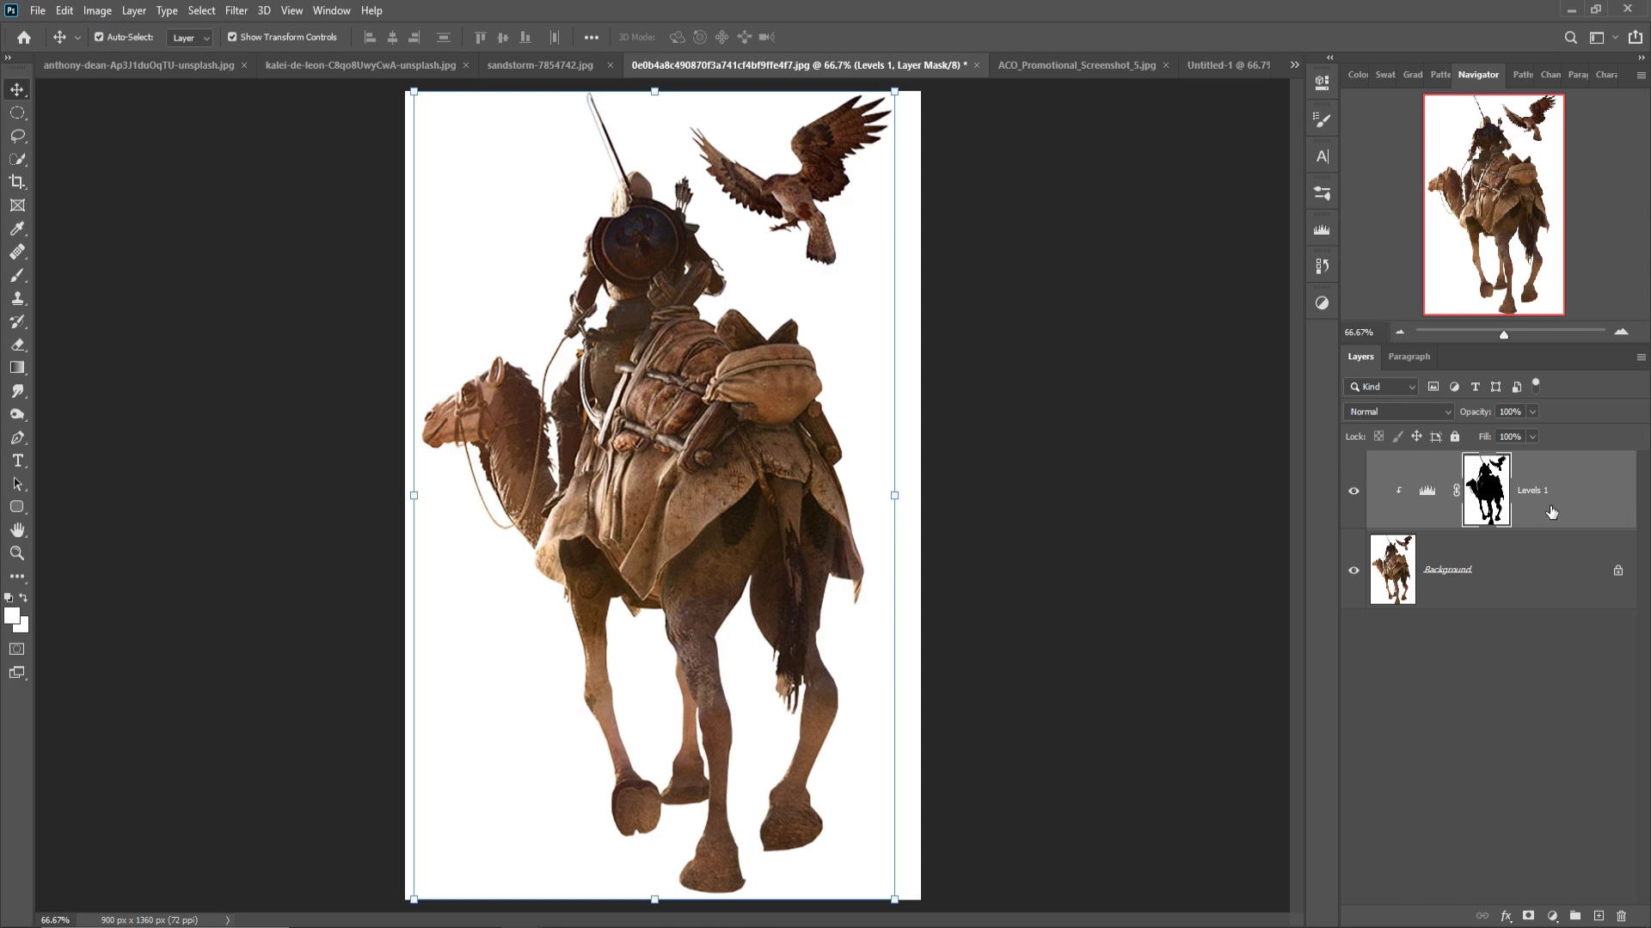
- Scale the camel rider down and set it inside the portal
click(236, 10)
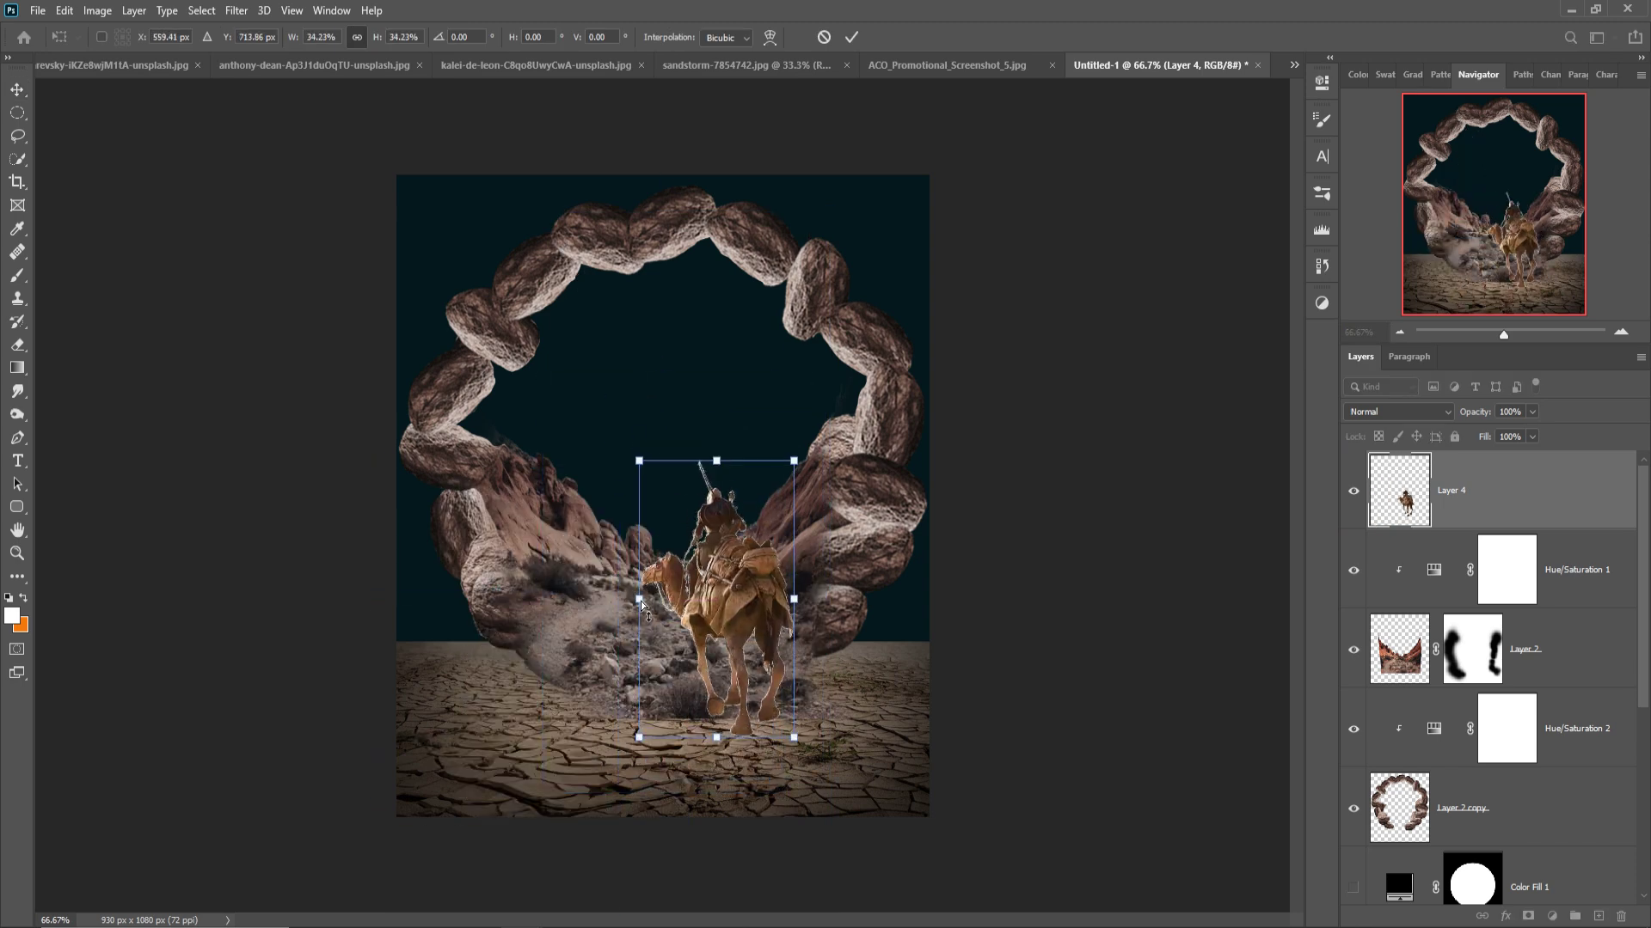
drag(642, 604, 667, 609)
click(851, 38)
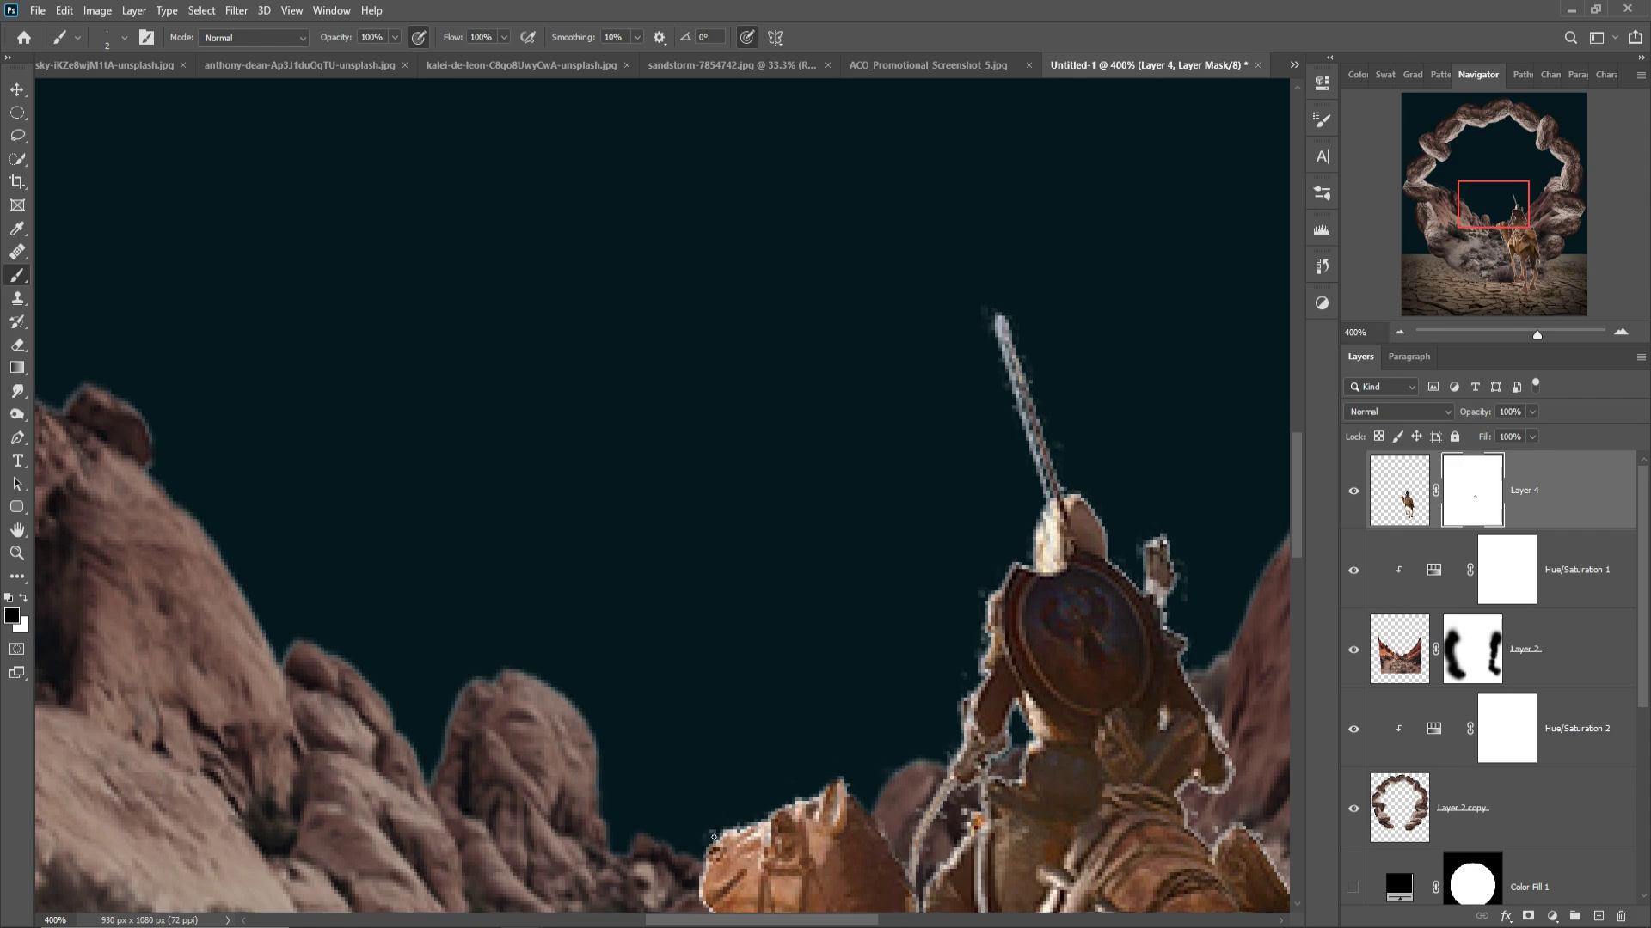
- Paint out the white halo along the camel's legs, edges, shield and spear on Layer 4's mask
scroll(649, 447, down, 5)
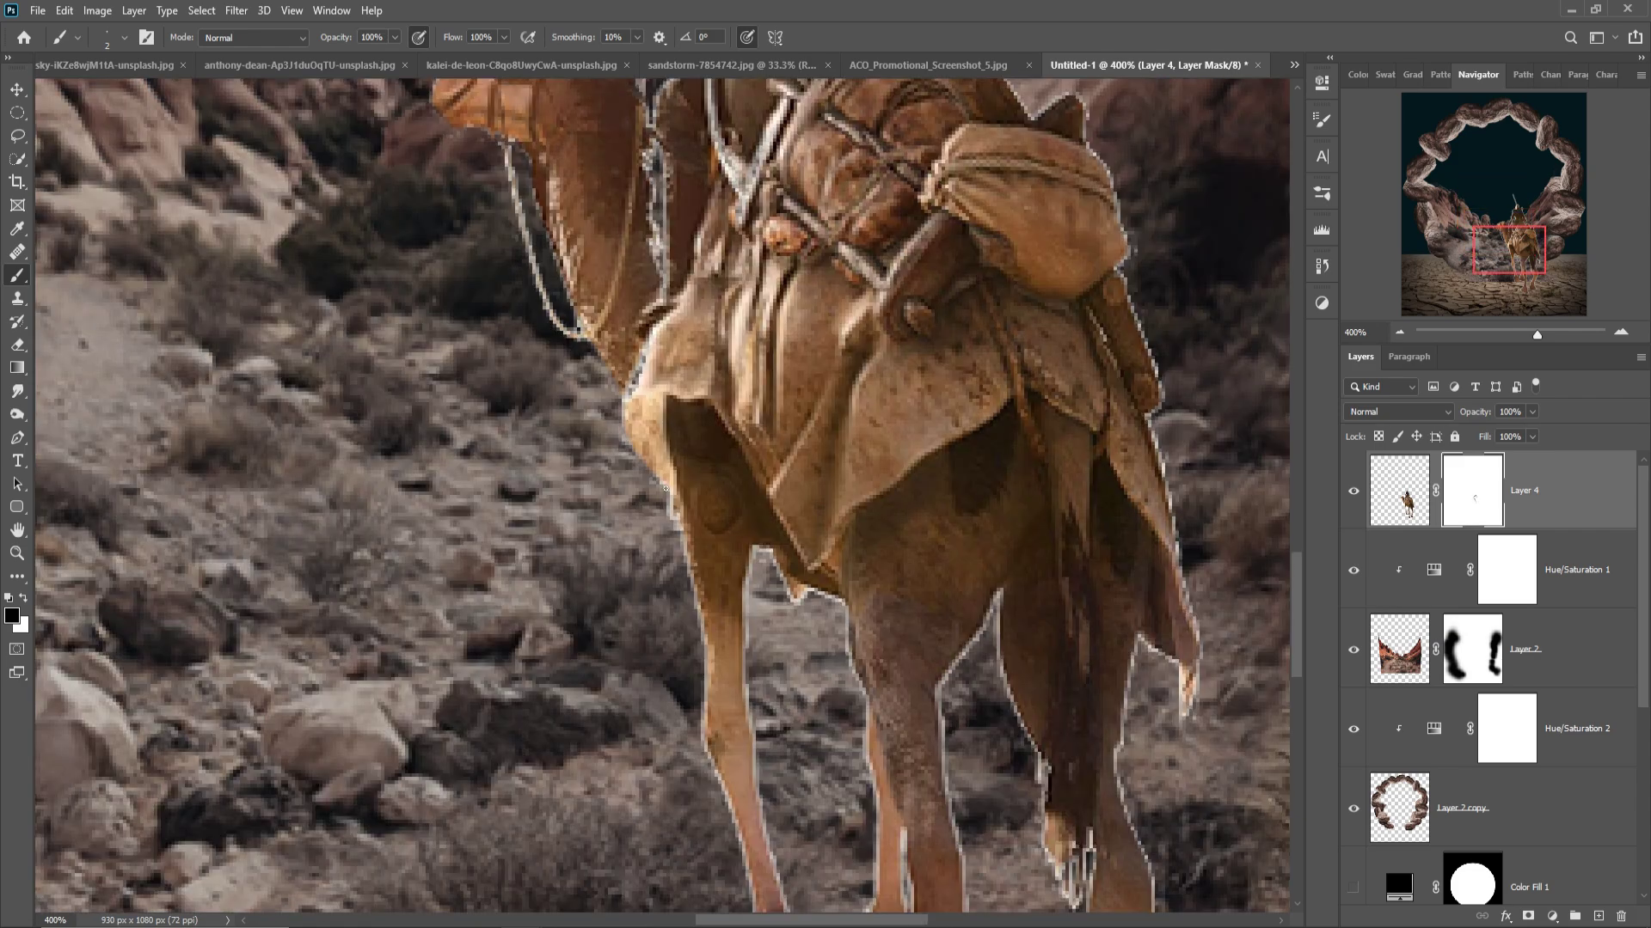
scroll(687, 559, down, 5)
mouse_move(703, 548)
mouse_down()
mouse_move(851, 667)
mouse_move(830, 847)
mouse_move(909, 611)
mouse_move(891, 352)
mouse_move(1006, 515)
mouse_move(976, 730)
mouse_move(1066, 778)
mouse_move(1085, 288)
mouse_move(1131, 353)
mouse_up()
drag(851, 460, 853, 495)
mouse_move(732, 519)
mouse_down()
mouse_move(800, 297)
mouse_move(787, 619)
mouse_up()
drag(1024, 486, 985, 683)
mouse_move(1143, 354)
mouse_down()
mouse_move(1118, 116)
mouse_move(888, 697)
mouse_up()
mouse_move(885, 624)
mouse_down()
mouse_move(857, 492)
mouse_move(645, 219)
mouse_move(627, 124)
mouse_up()
mouse_move(627, 124)
mouse_down()
mouse_move(645, 490)
mouse_move(602, 297)
mouse_move(489, 312)
mouse_move(425, 478)
mouse_up()
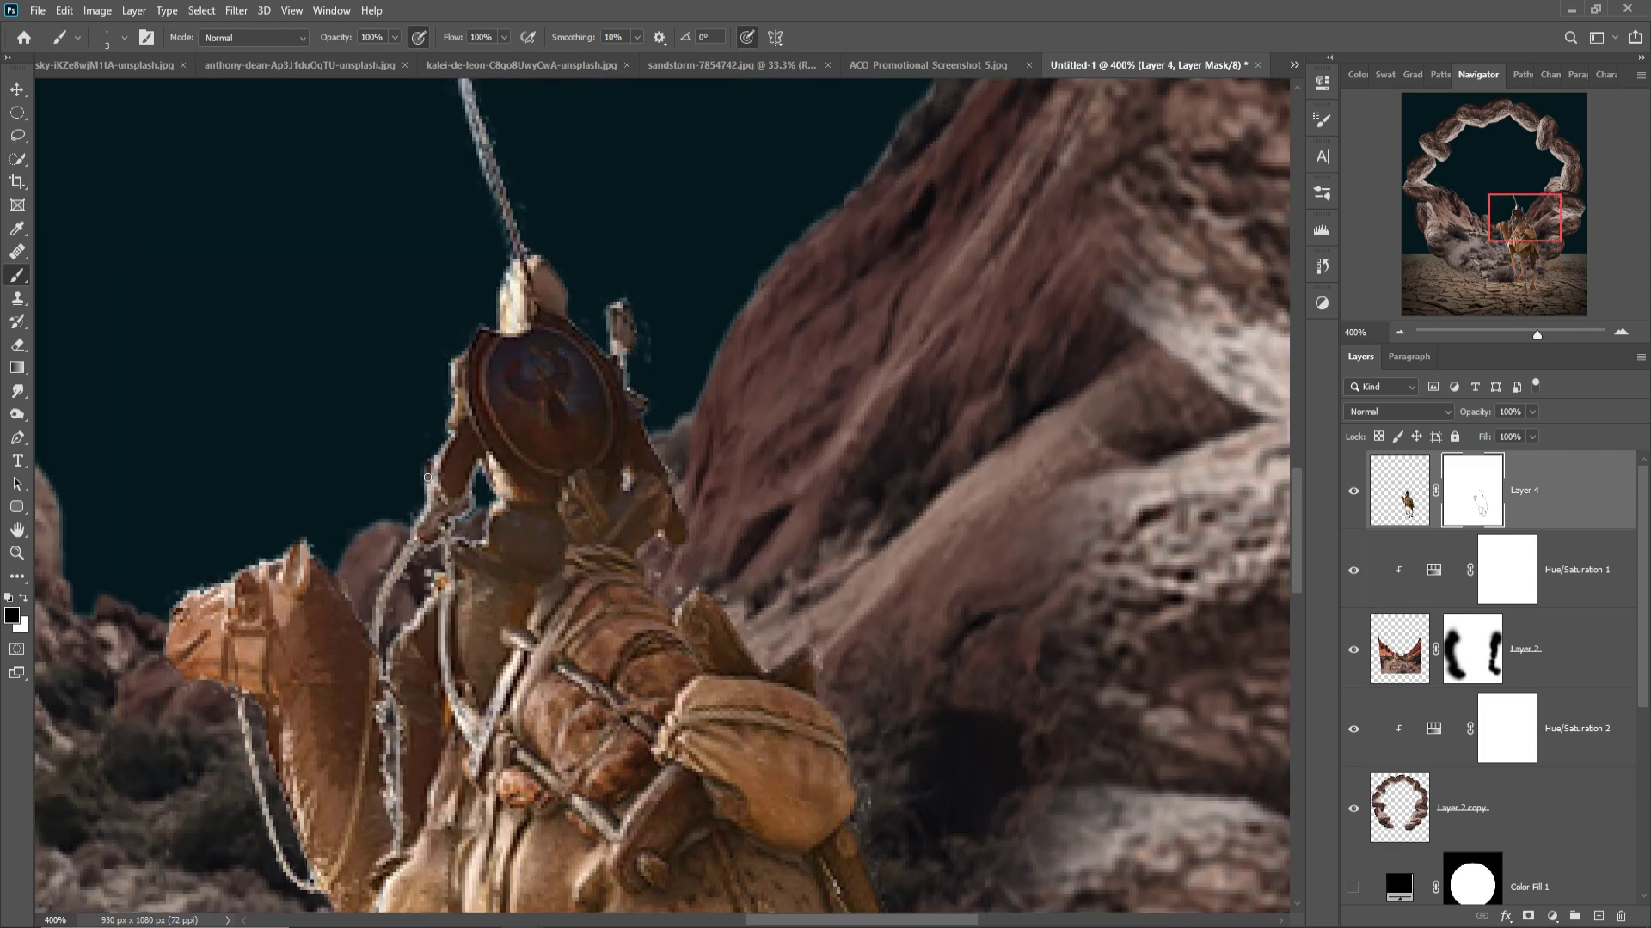
scroll(425, 387, up, 3)
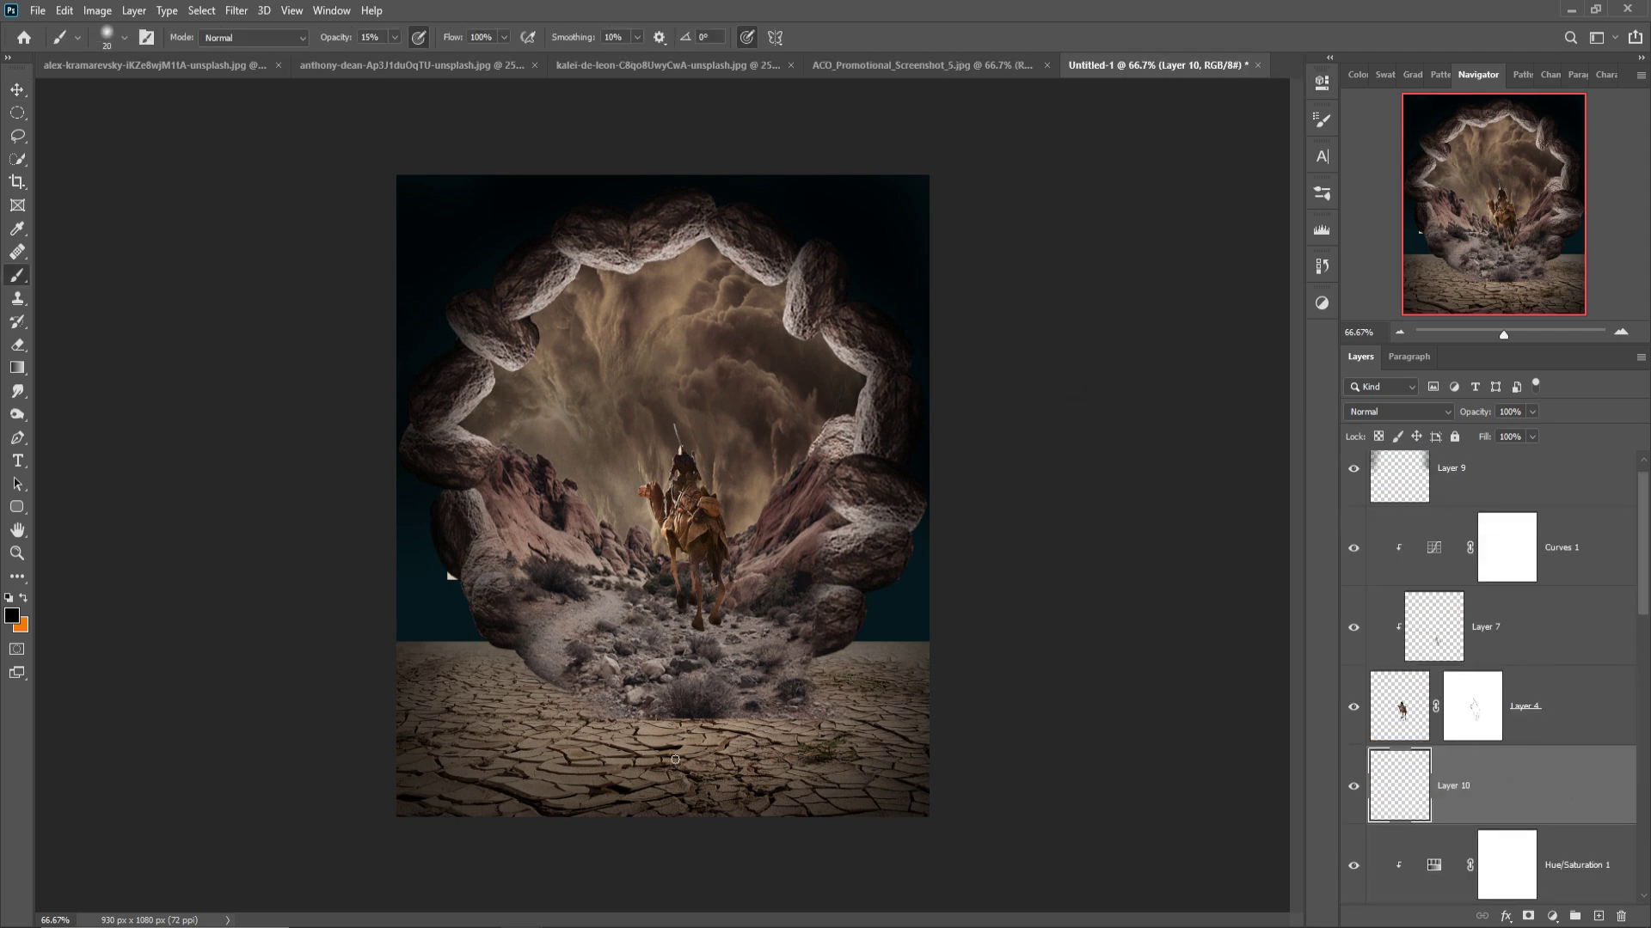
- Paint a faint low-opacity black shadow below the camel's feet on Layer 10
mouse_move(687, 619)
mouse_down()
mouse_move(659, 748)
mouse_move(711, 630)
mouse_up()
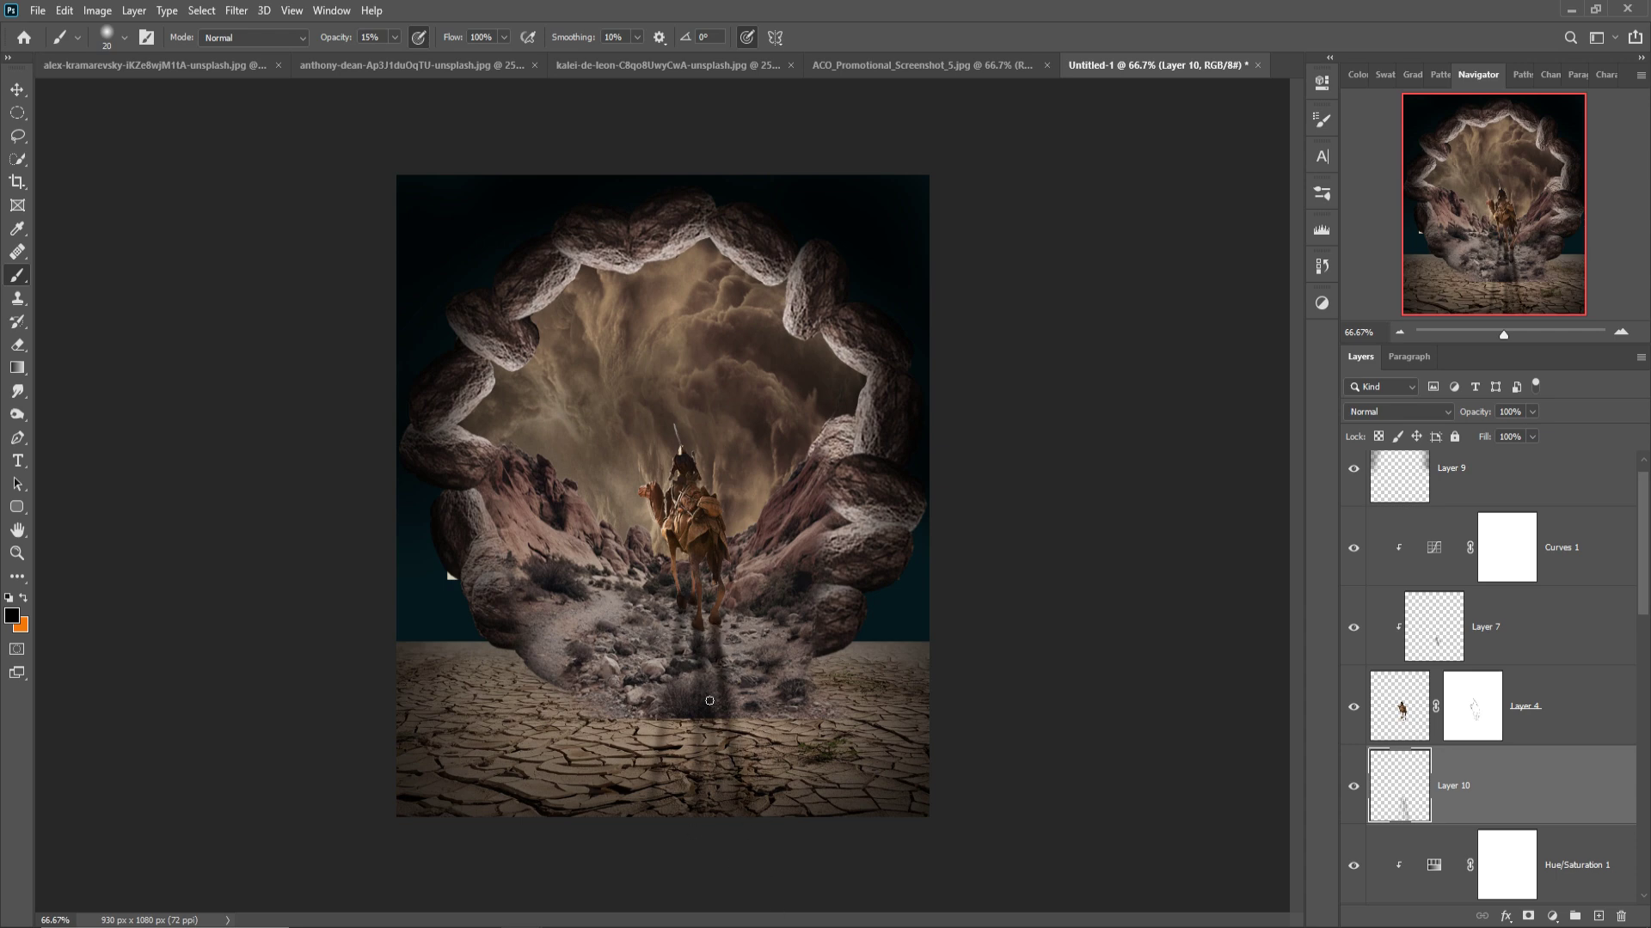
- Mute the camel rider with a clipped Hue/Saturation at -34 saturation, then show the boulder photo
key(v)
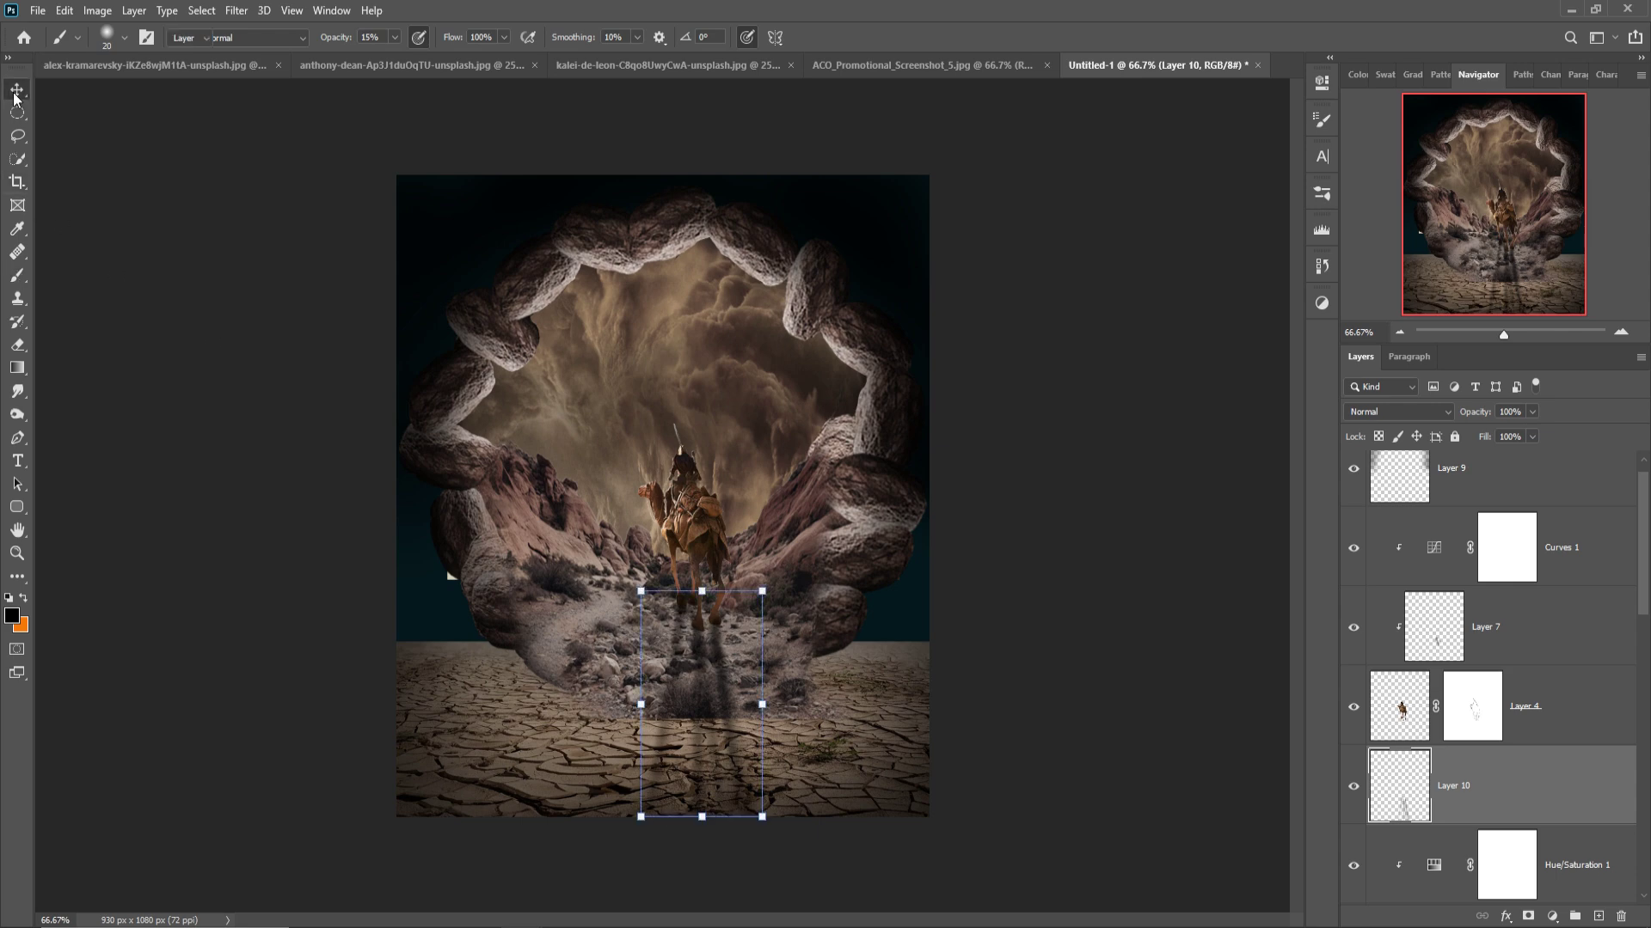
click(708, 526)
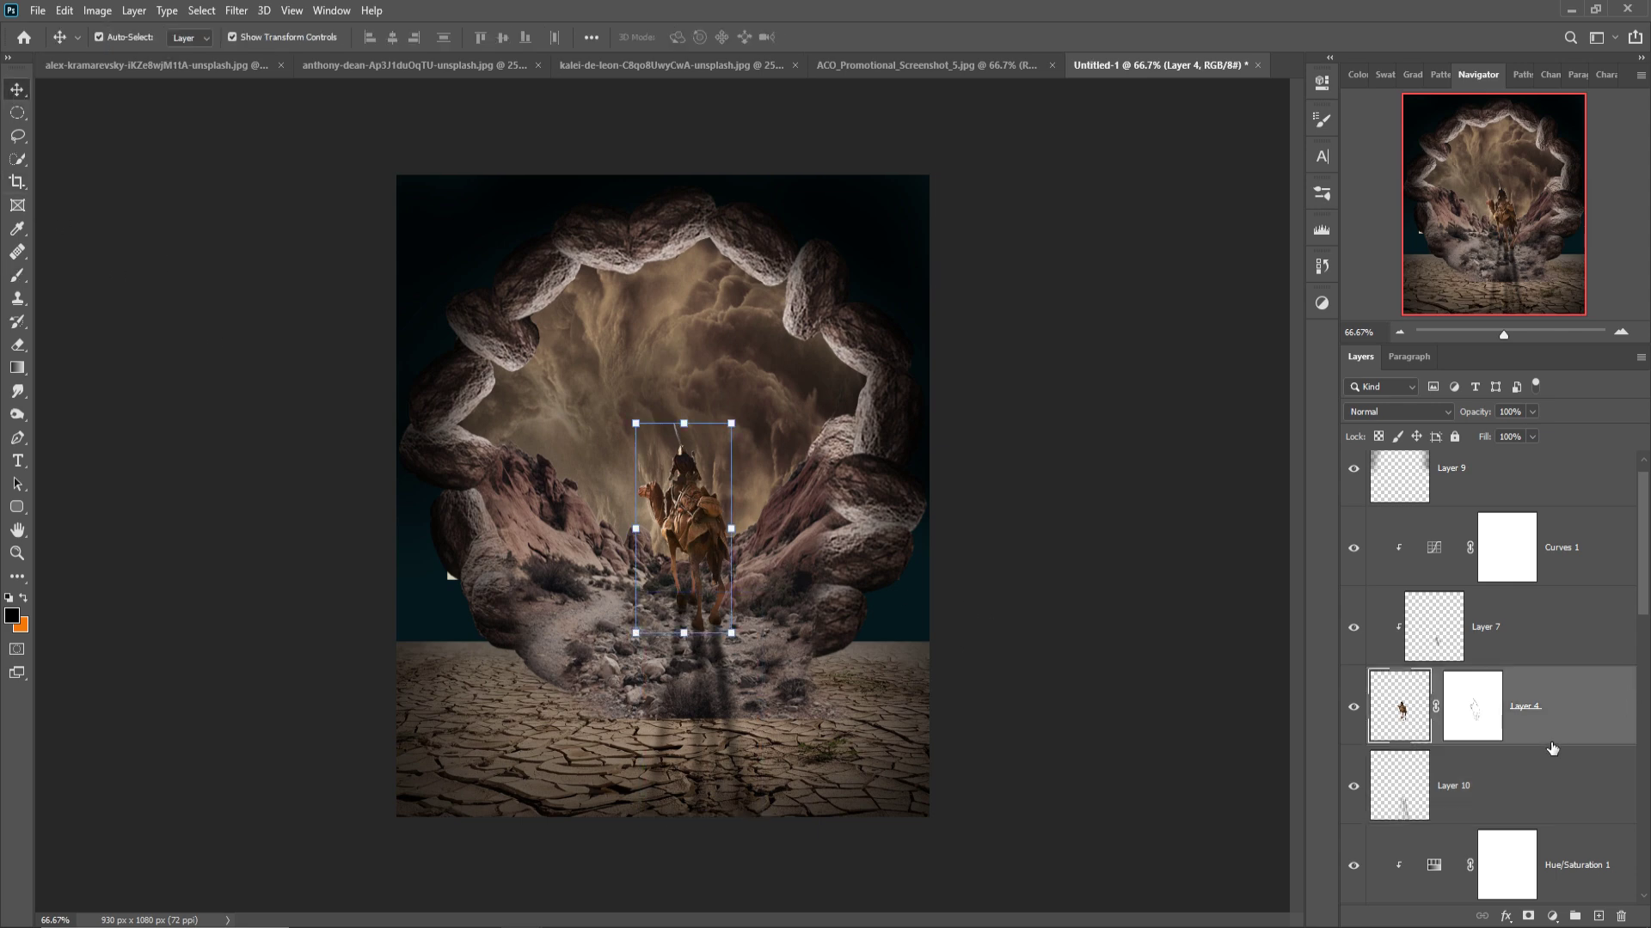
click(1553, 916)
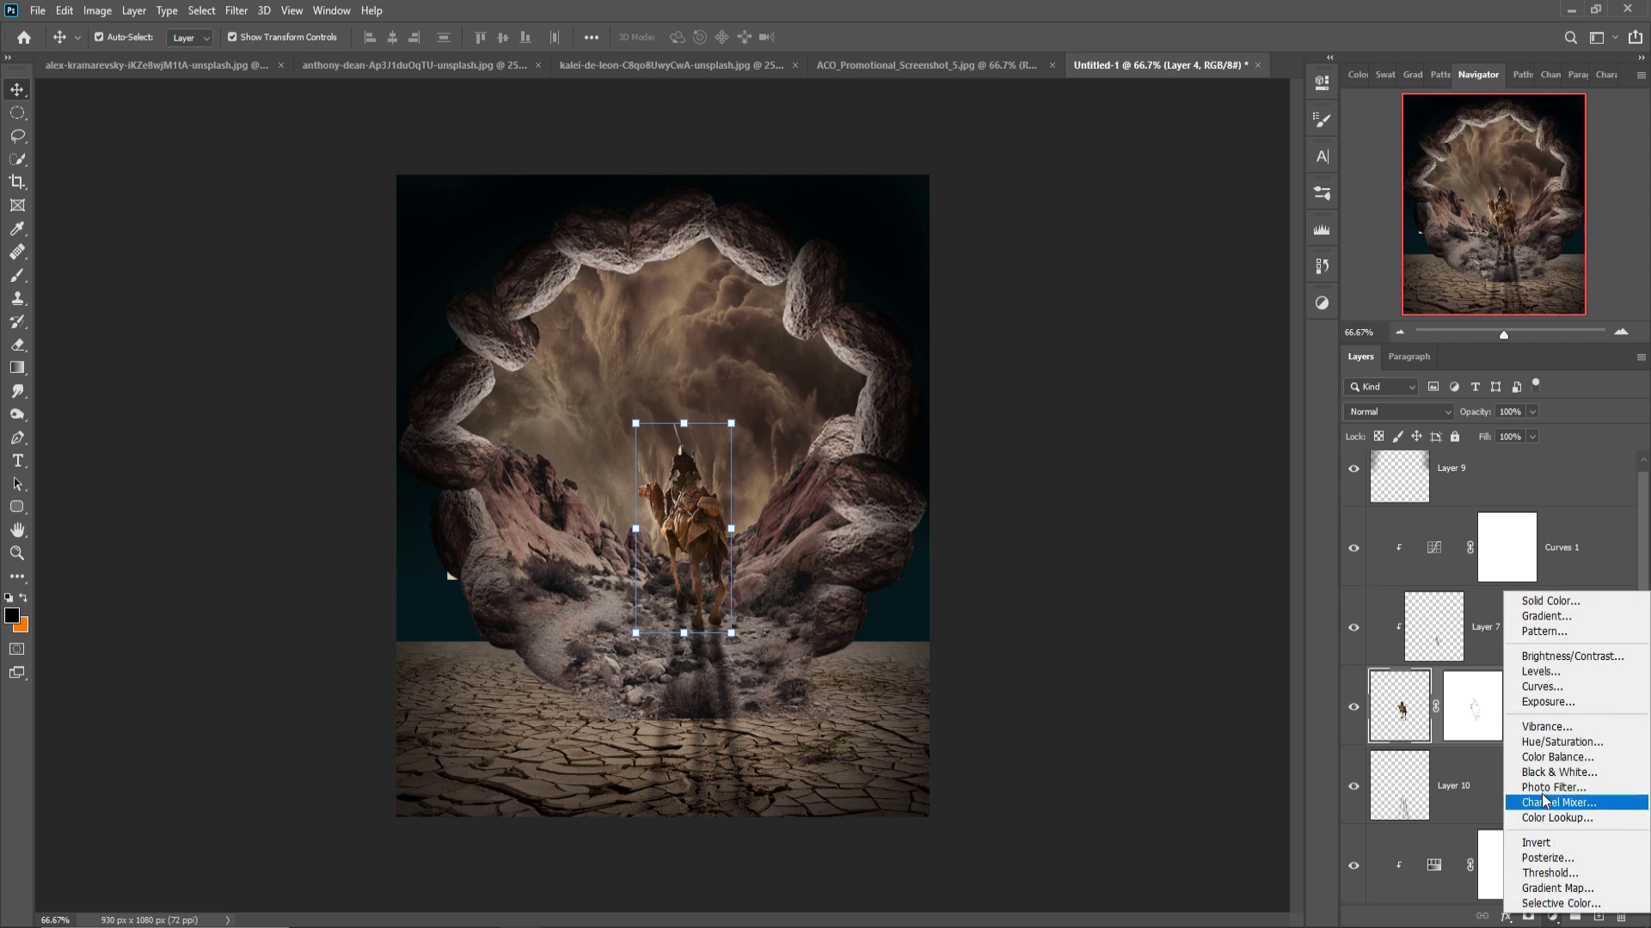
click(1479, 685)
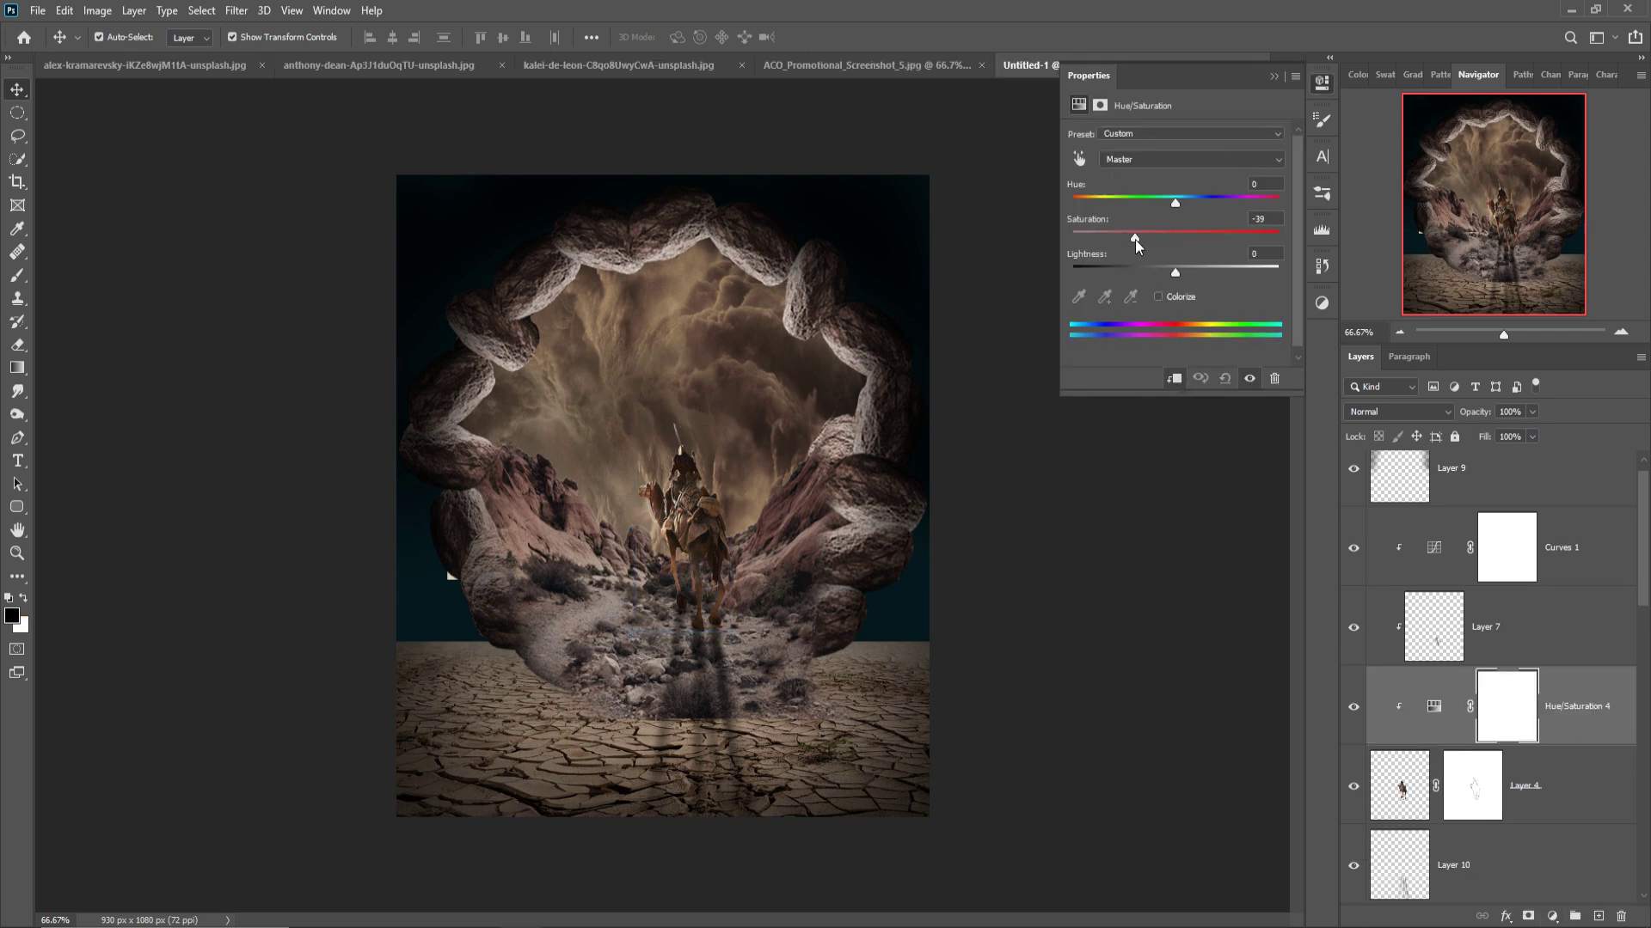
drag(1142, 239, 1140, 240)
click(1274, 77)
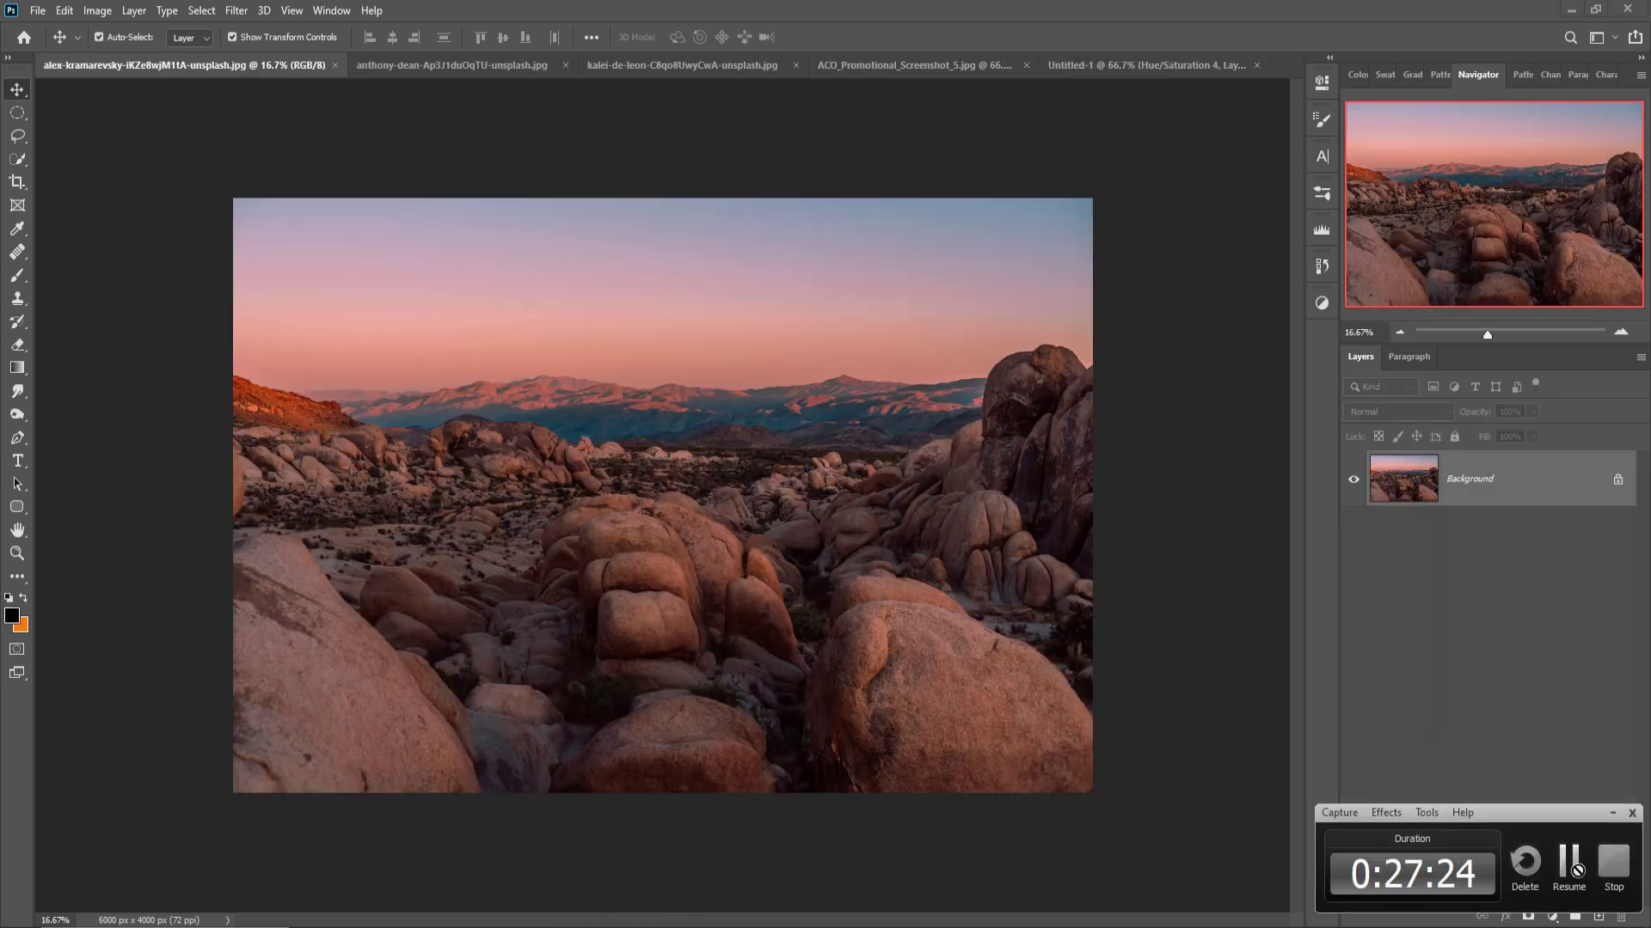
click(1577, 870)
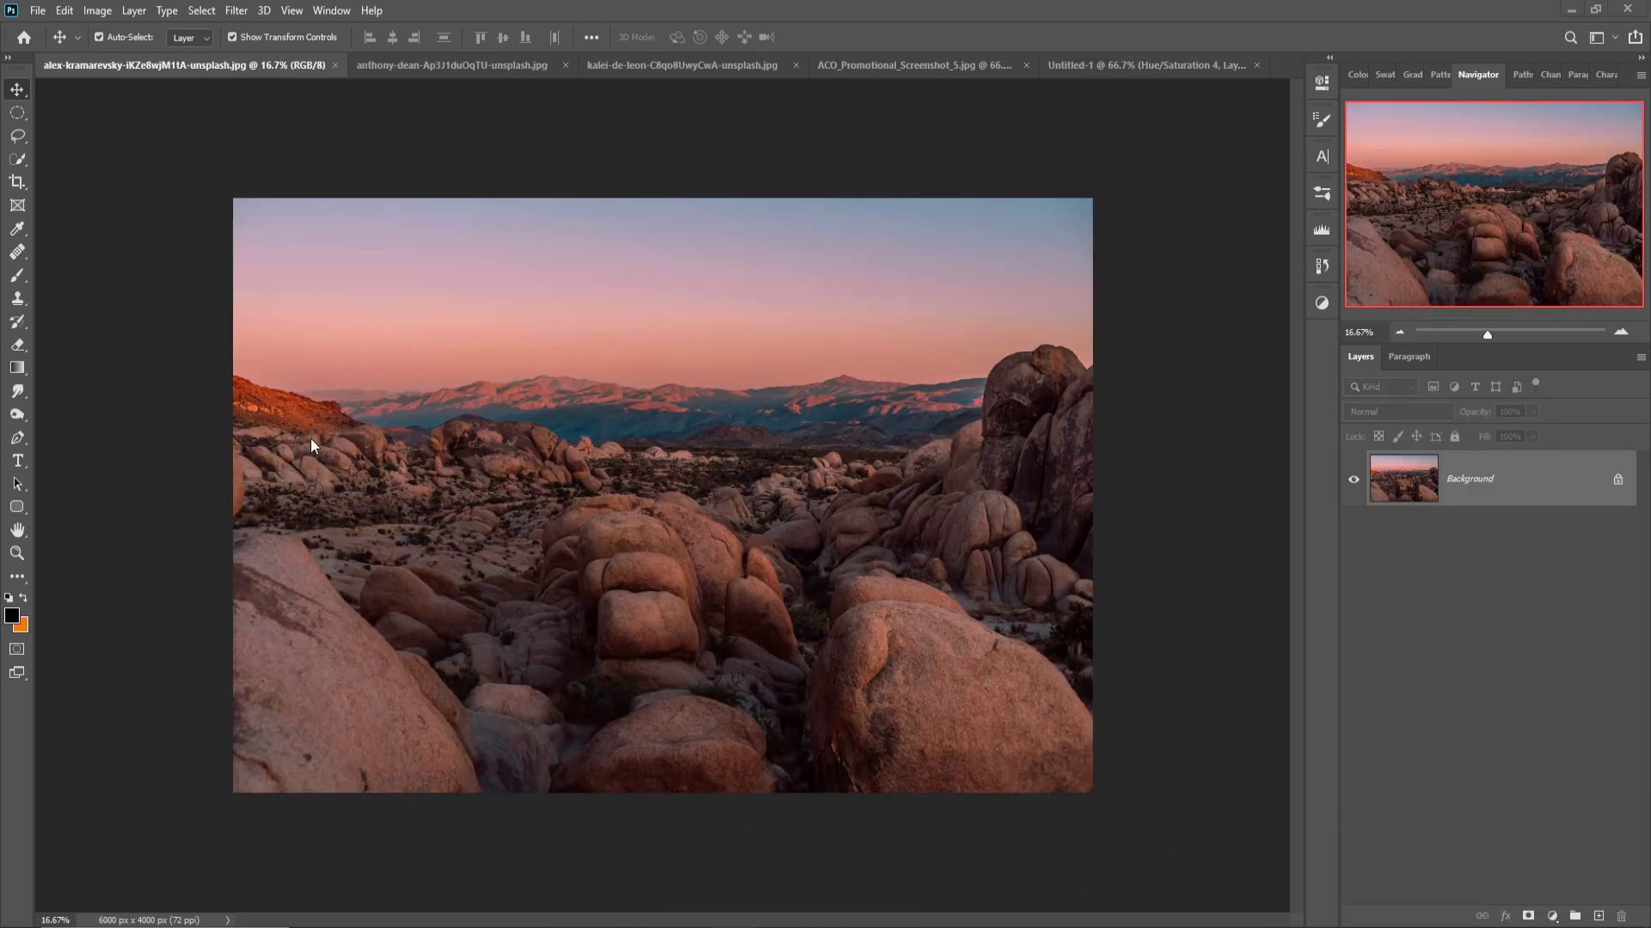
- Quick-select the central, right-hand and large left foreground boulders in the sunset photo
click(19, 159)
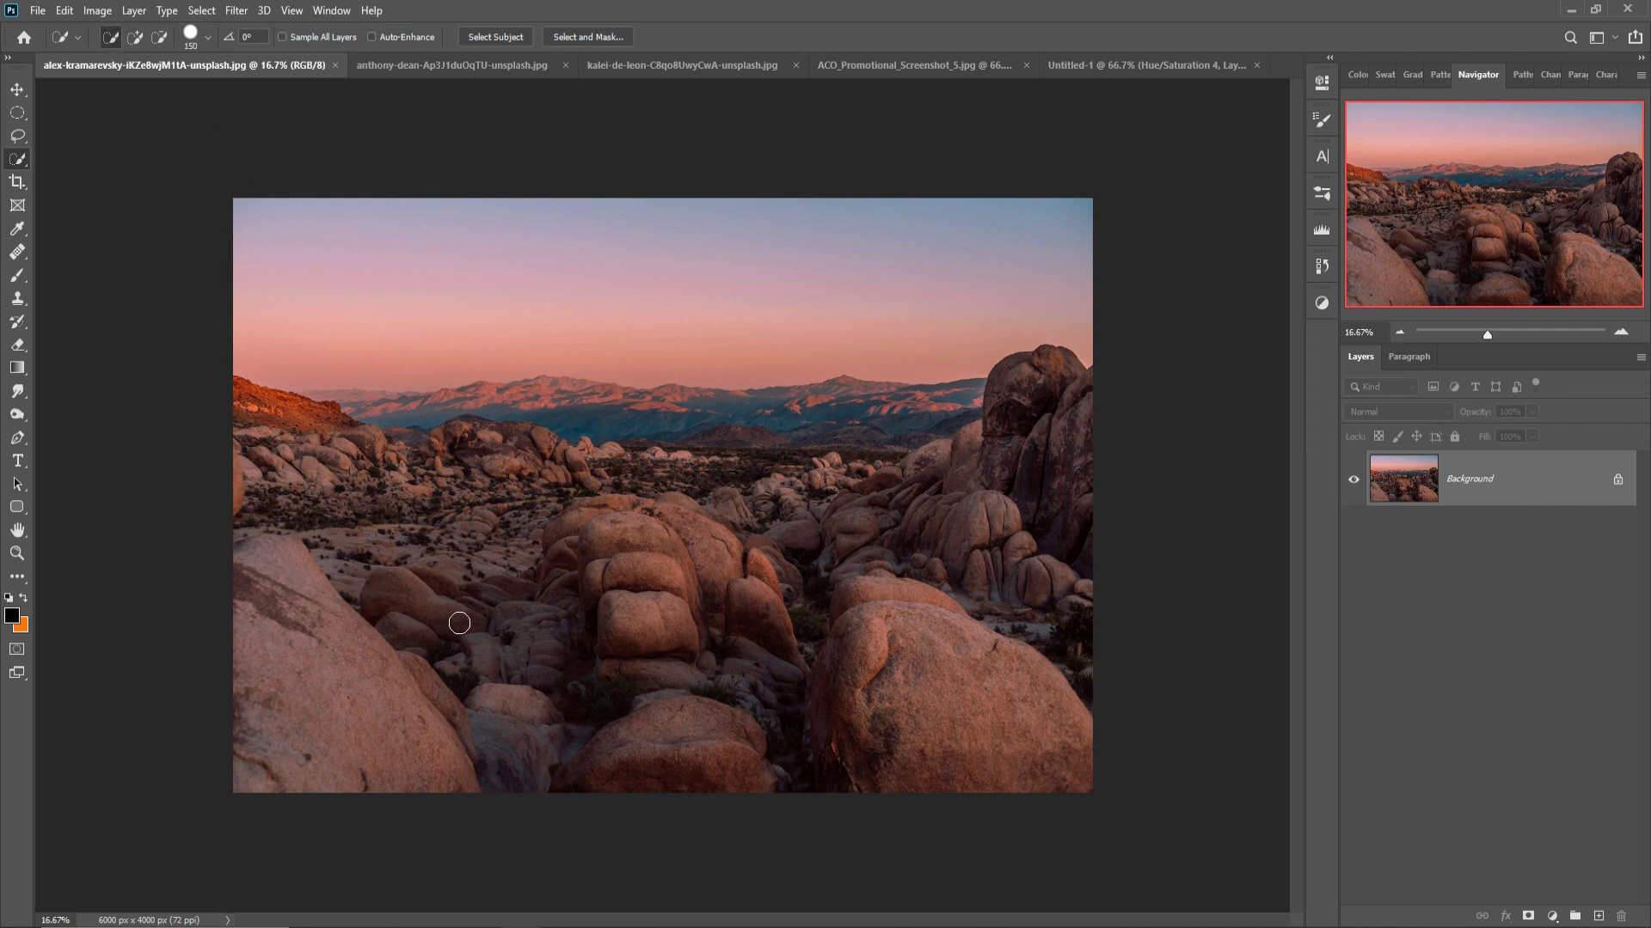
mouse_move(459, 623)
mouse_down()
mouse_move(606, 540)
mouse_move(710, 529)
mouse_up()
mouse_move(863, 506)
mouse_down()
mouse_move(999, 488)
mouse_move(1034, 420)
mouse_up()
drag(1038, 720, 597, 764)
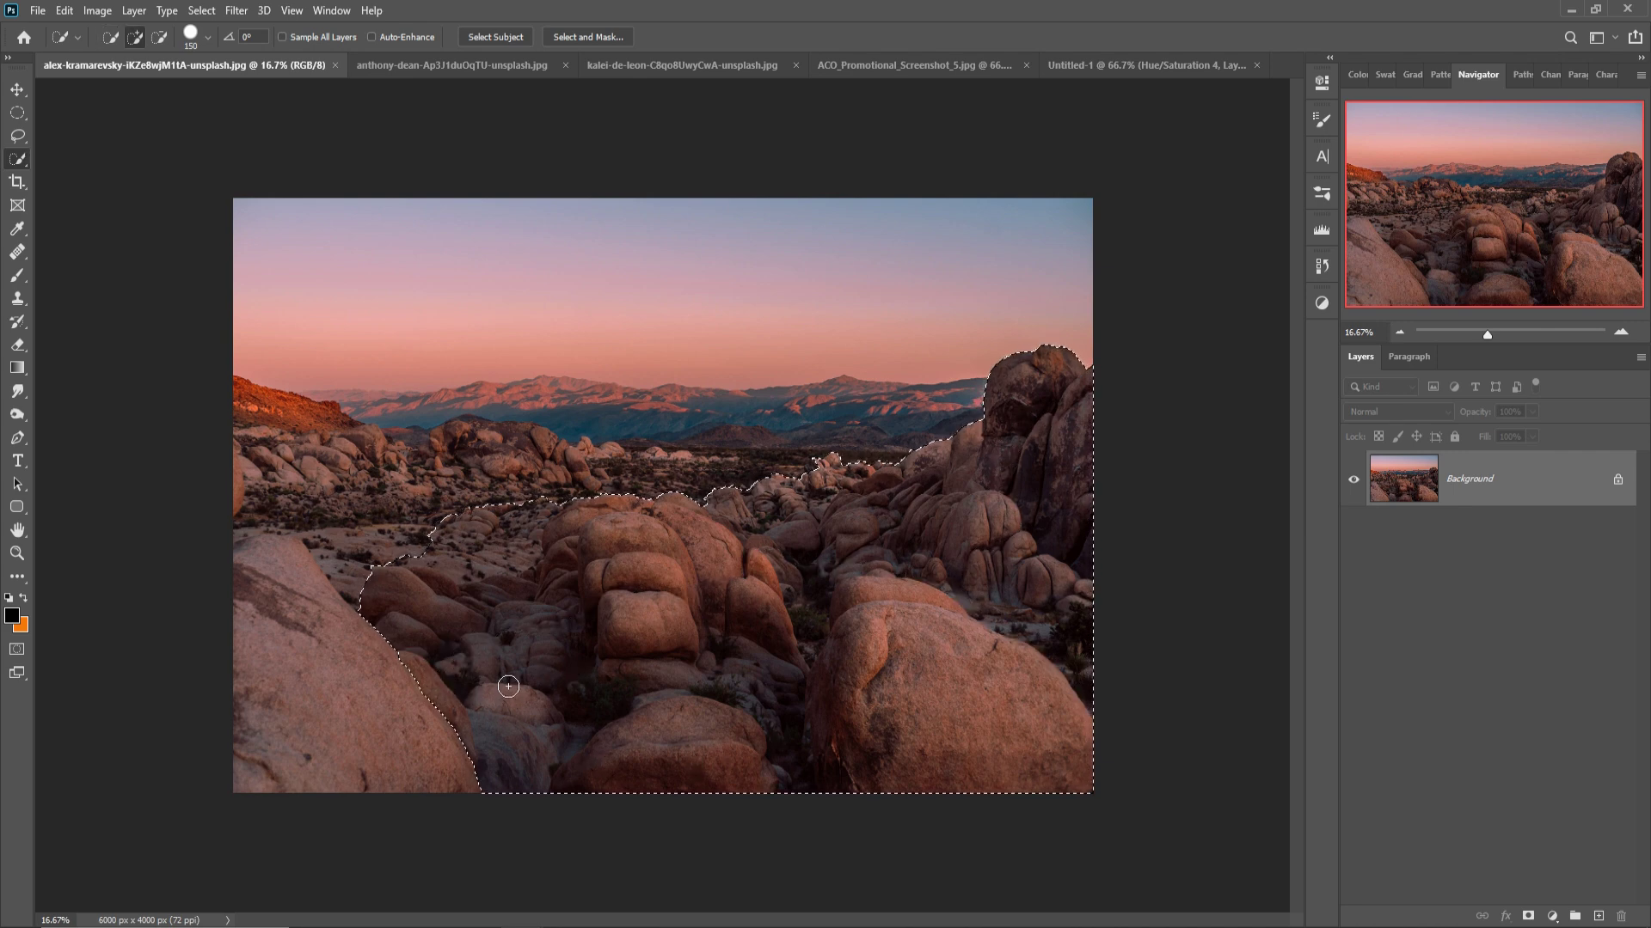
mouse_move(508, 686)
mouse_down()
mouse_move(319, 646)
mouse_move(392, 667)
mouse_up()
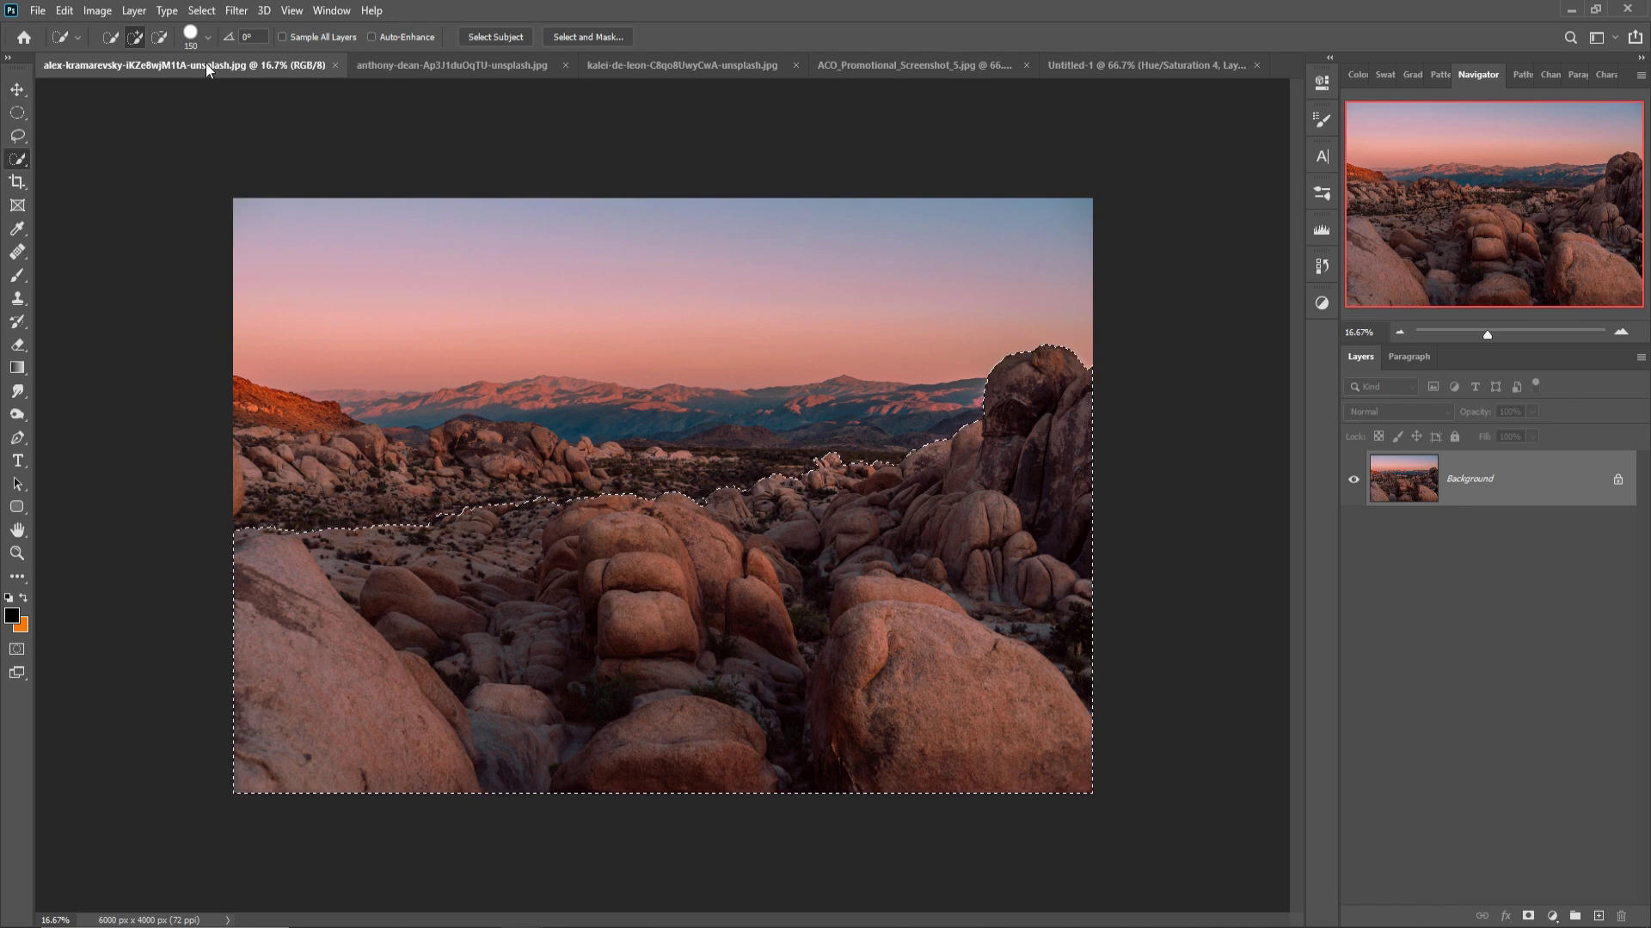
- Subtract stray background from the boulder selection and float the rock photo into a window
click(159, 37)
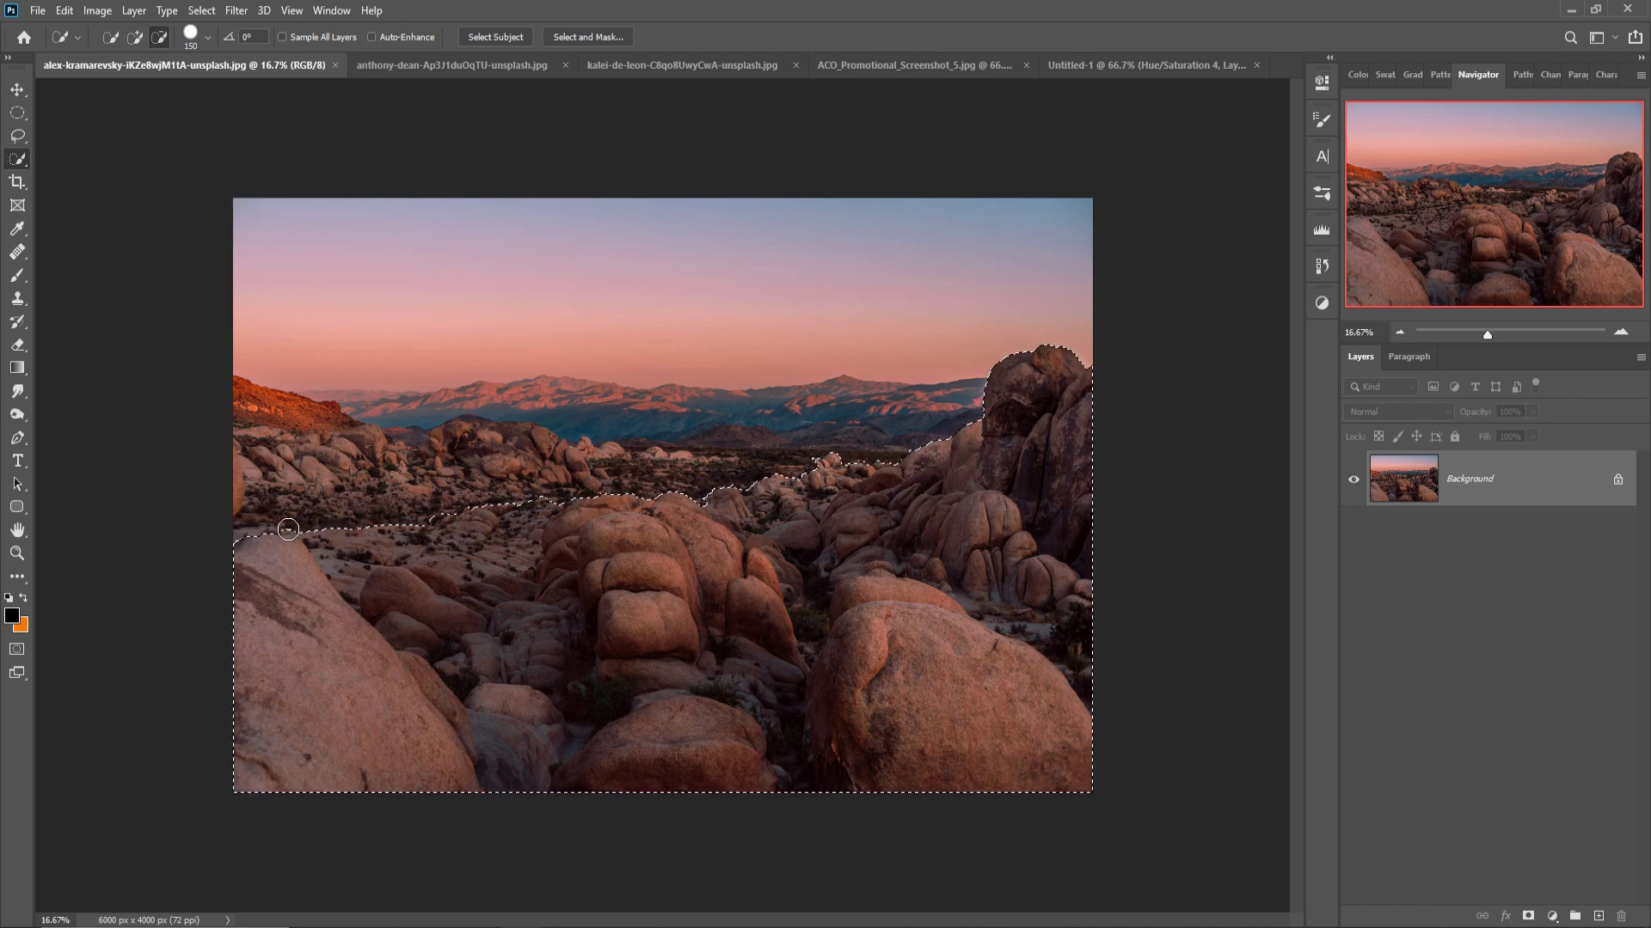
mouse_move(325, 538)
mouse_down()
mouse_move(357, 587)
mouse_move(391, 551)
mouse_up()
drag(516, 545, 548, 517)
key(v)
mouse_move(129, 66)
mouse_down()
mouse_move(1085, 404)
mouse_move(981, 678)
mouse_move(498, 604)
mouse_up()
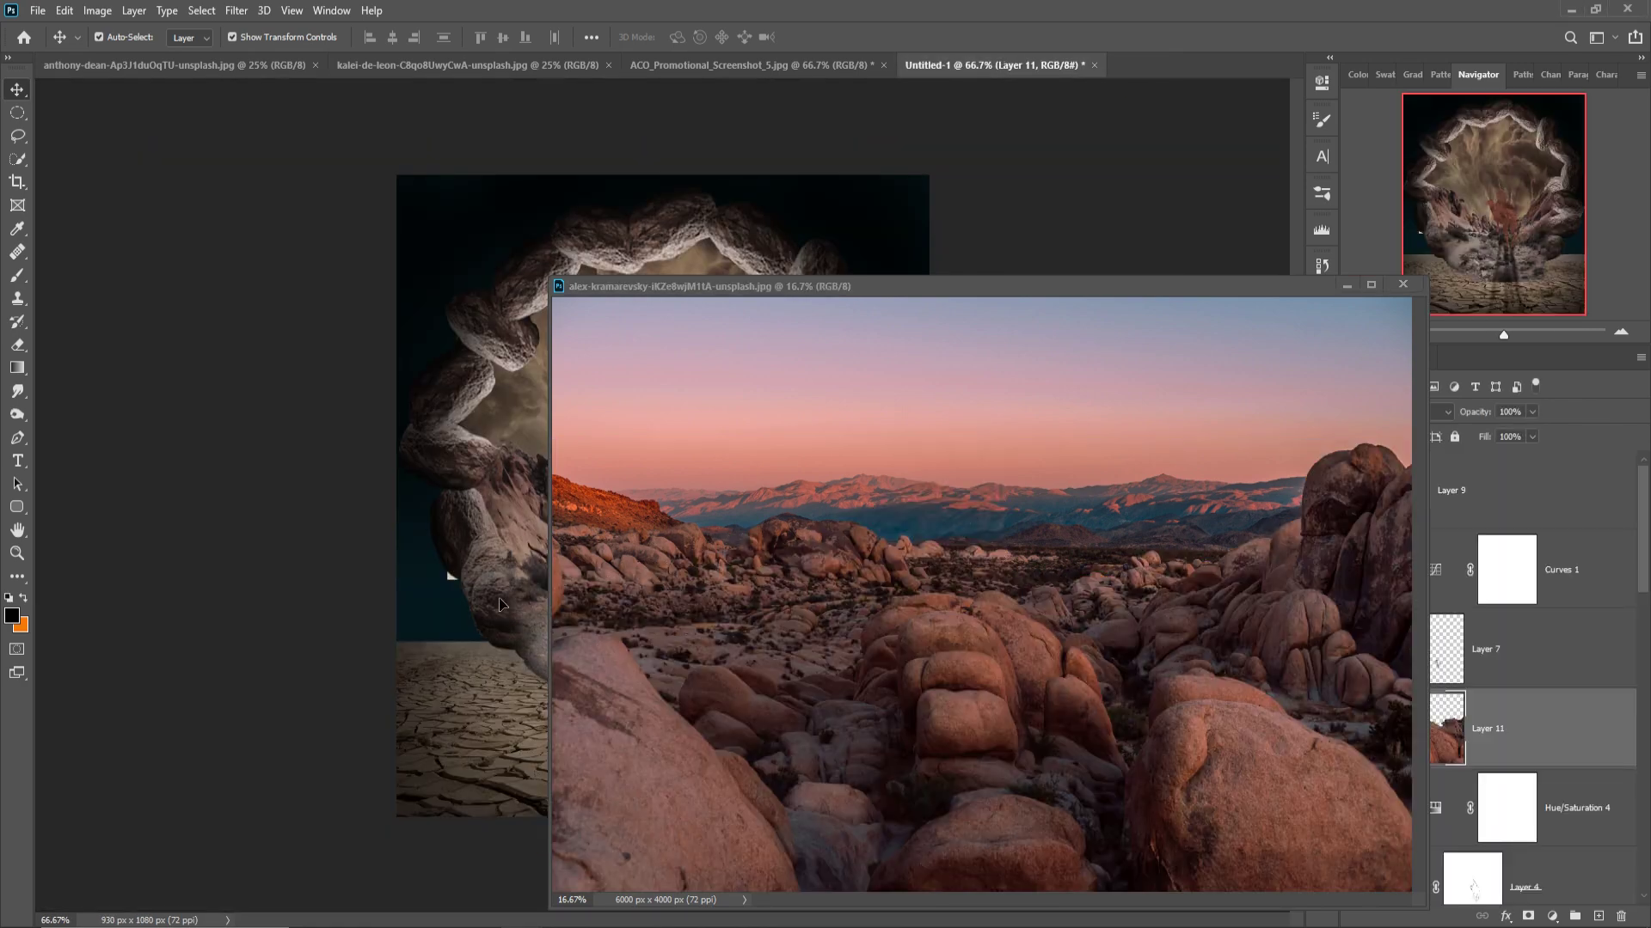
- Move Layer 11 directly under Layer 9 and release its clipping
click(1346, 285)
drag(1579, 722, 1547, 514)
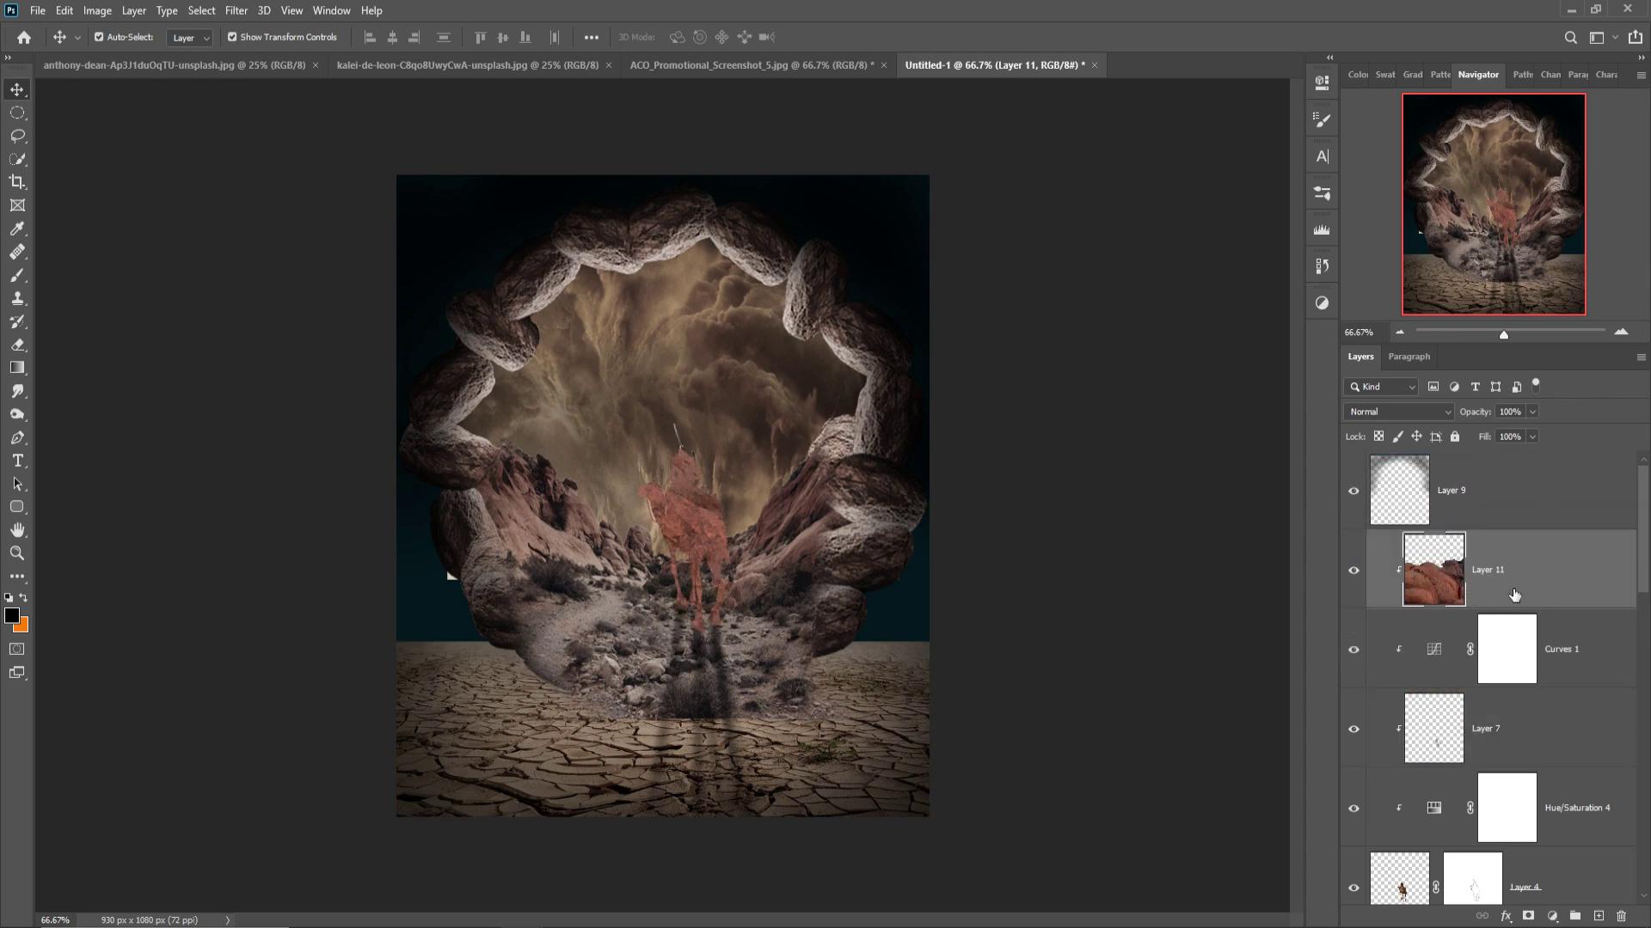
right_click(1548, 585)
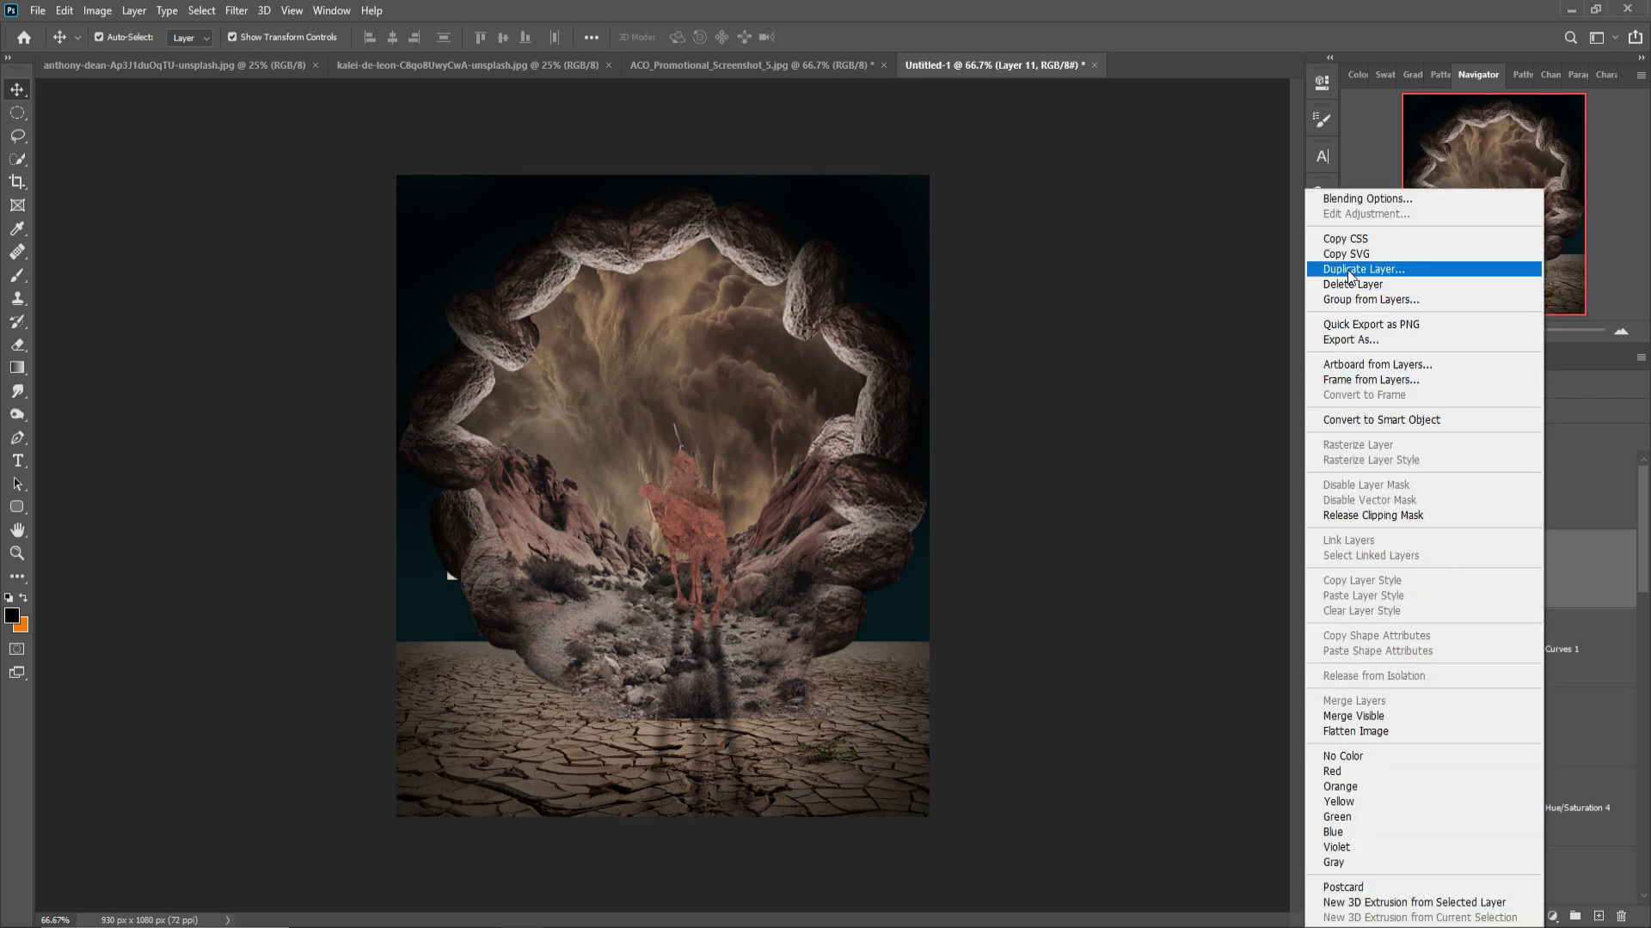
click(1373, 515)
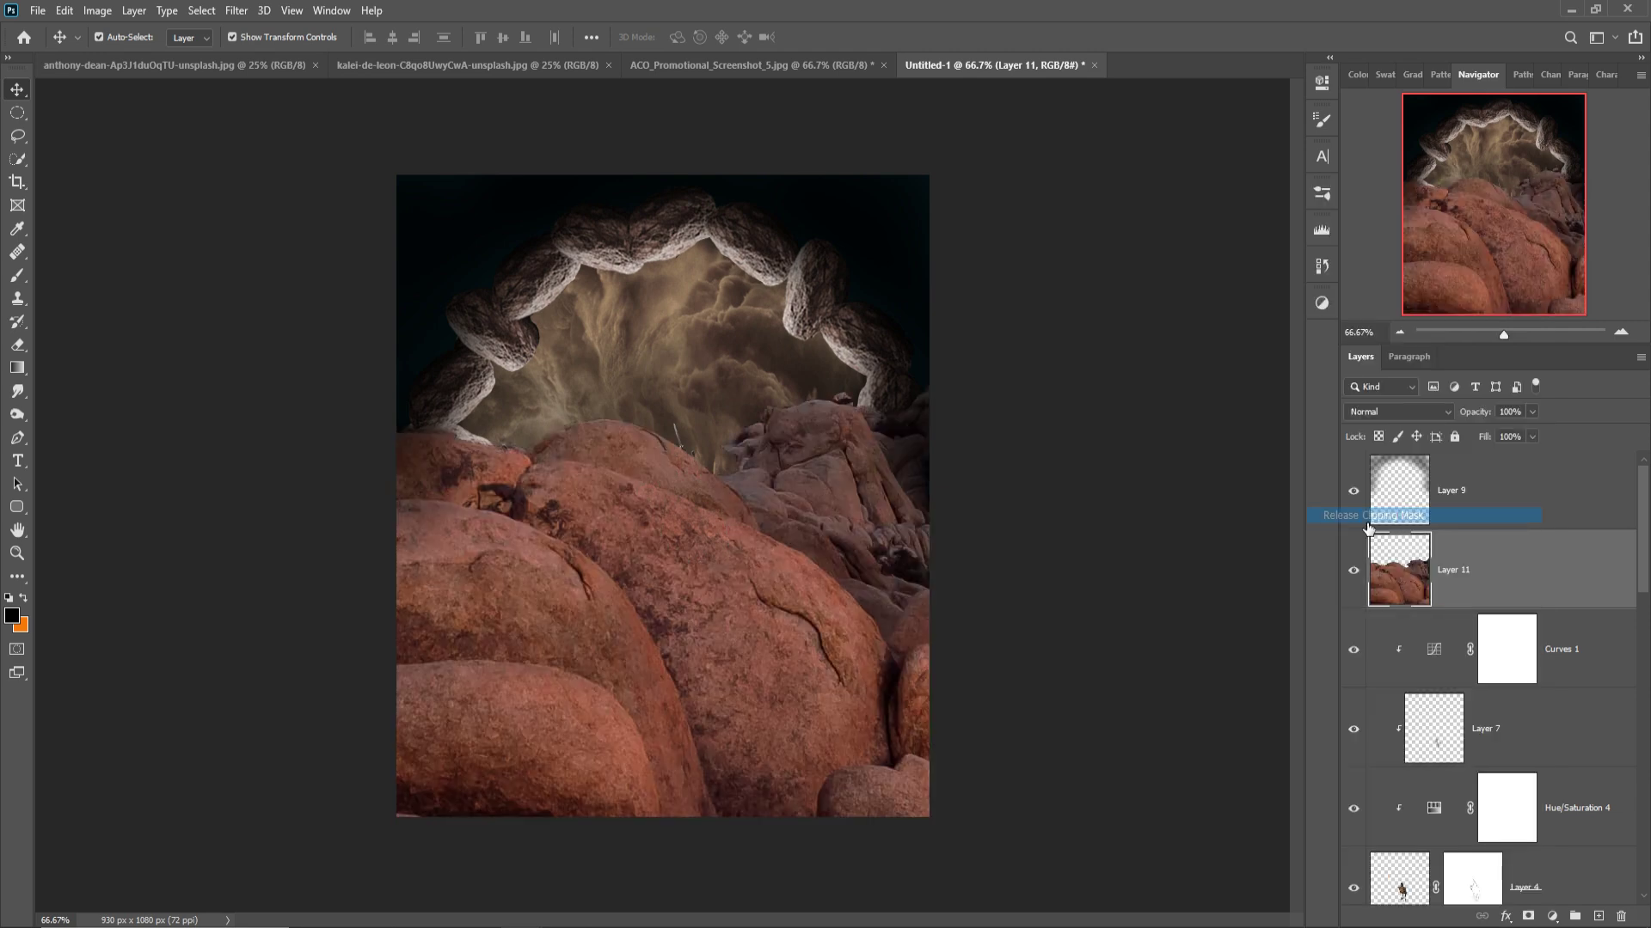
- Scale the rock layer down to about 40% and place it along the canvas bottom
drag(714, 565, 888, 483)
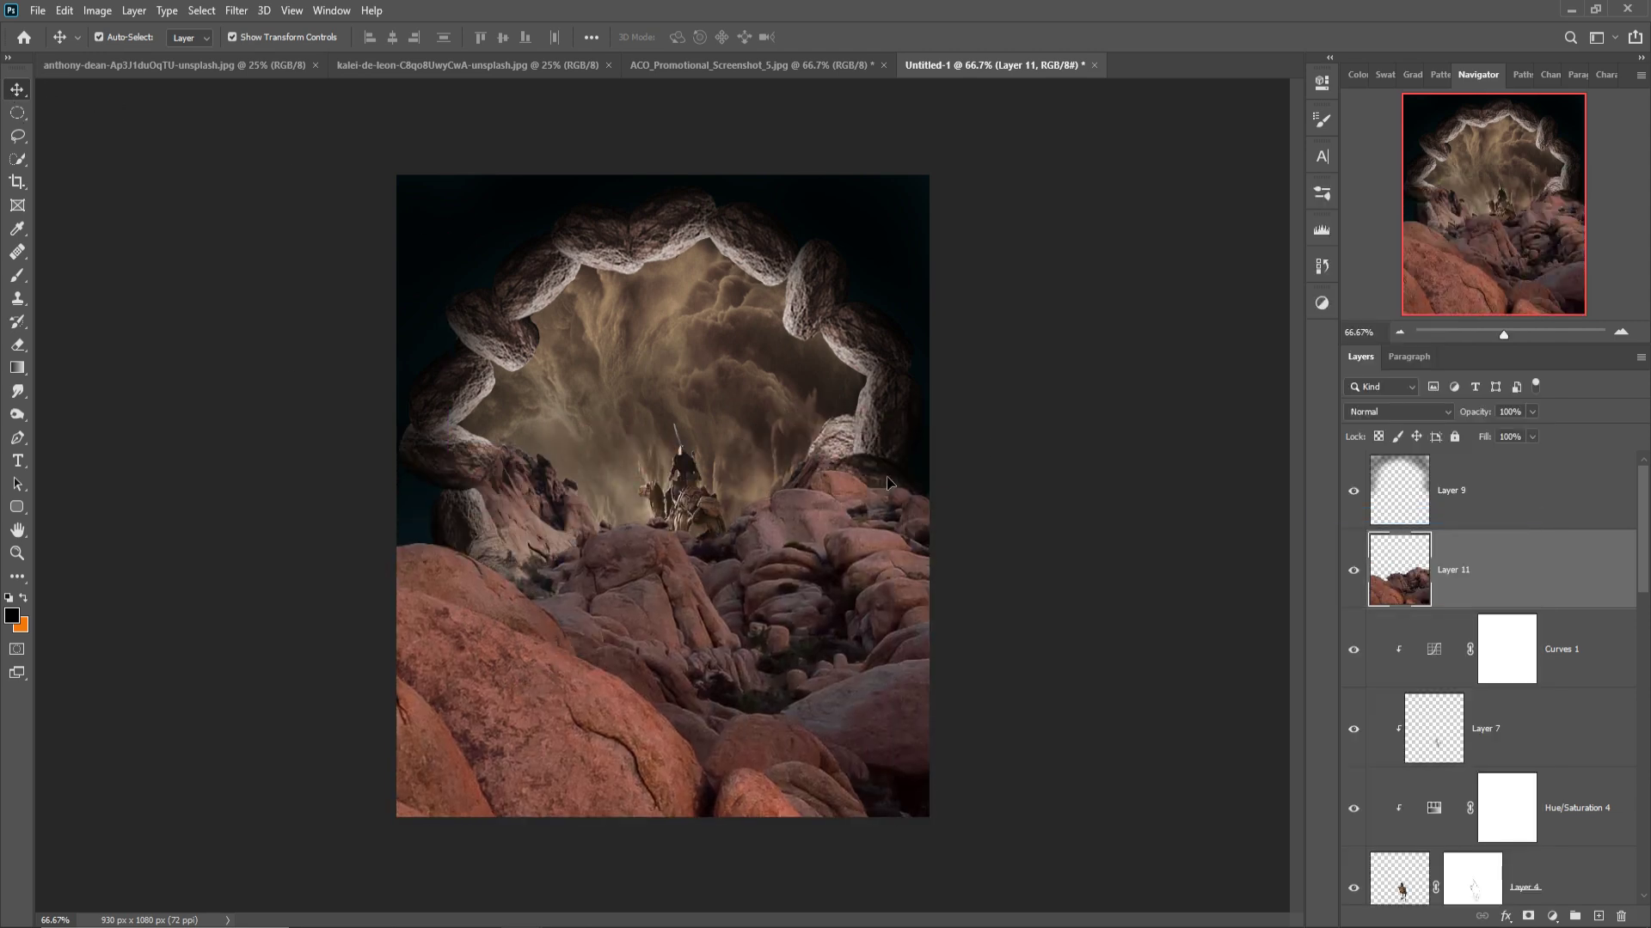
mouse_move(731, 683)
mouse_down()
mouse_move(343, 648)
mouse_move(571, 777)
mouse_move(838, 398)
mouse_up()
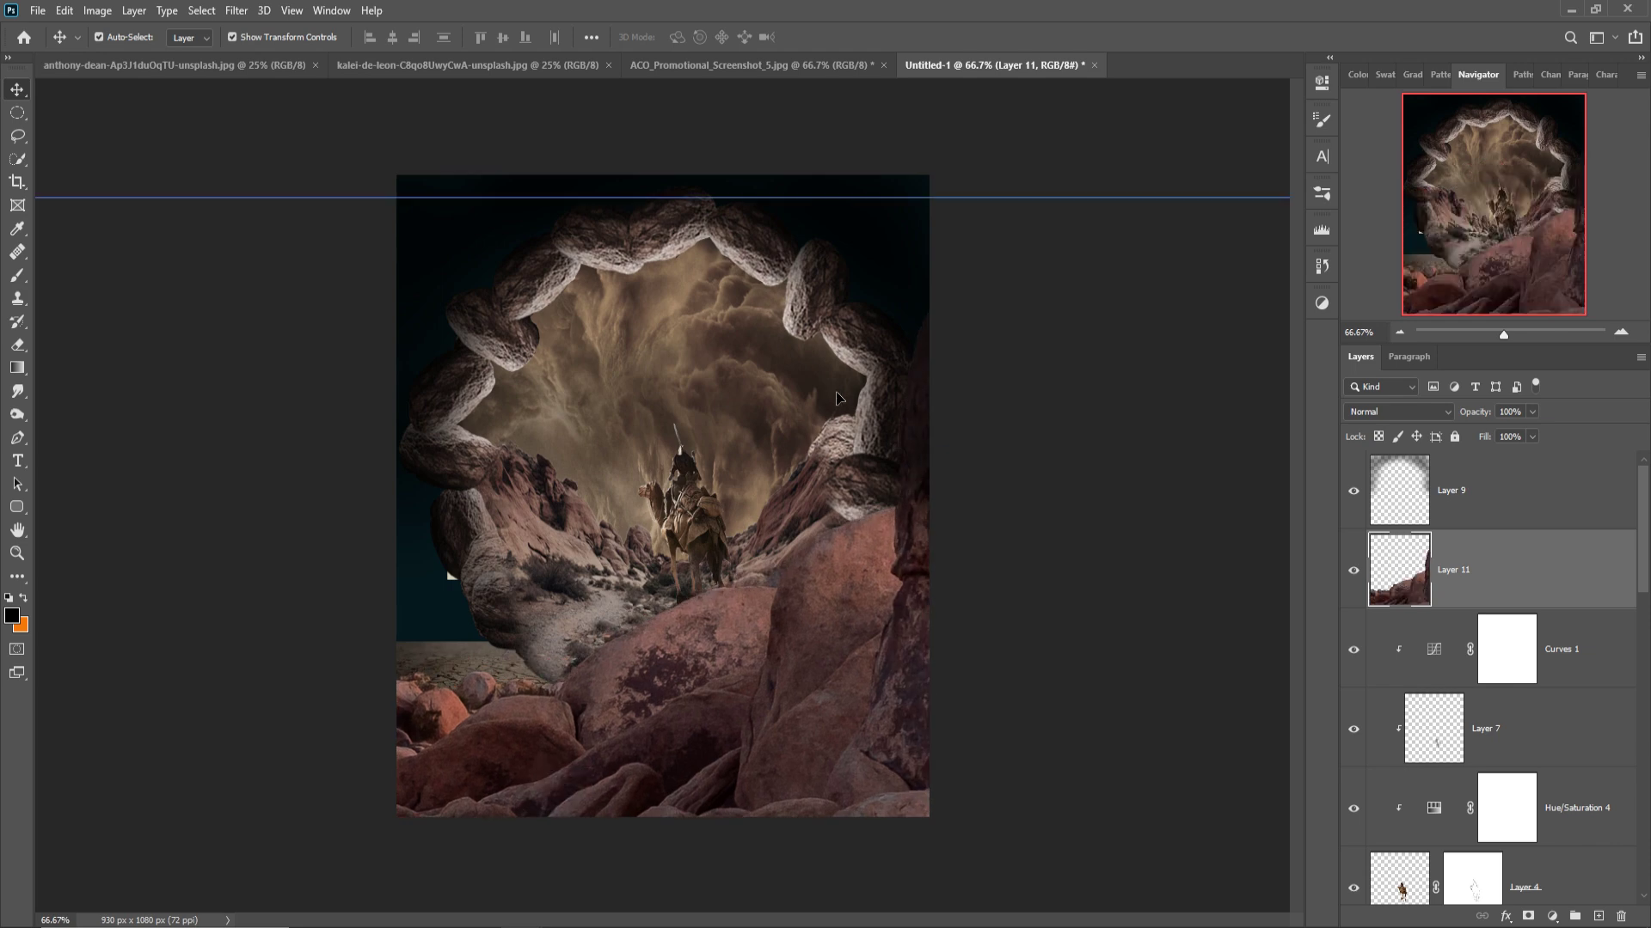
drag(783, 205, 714, 679)
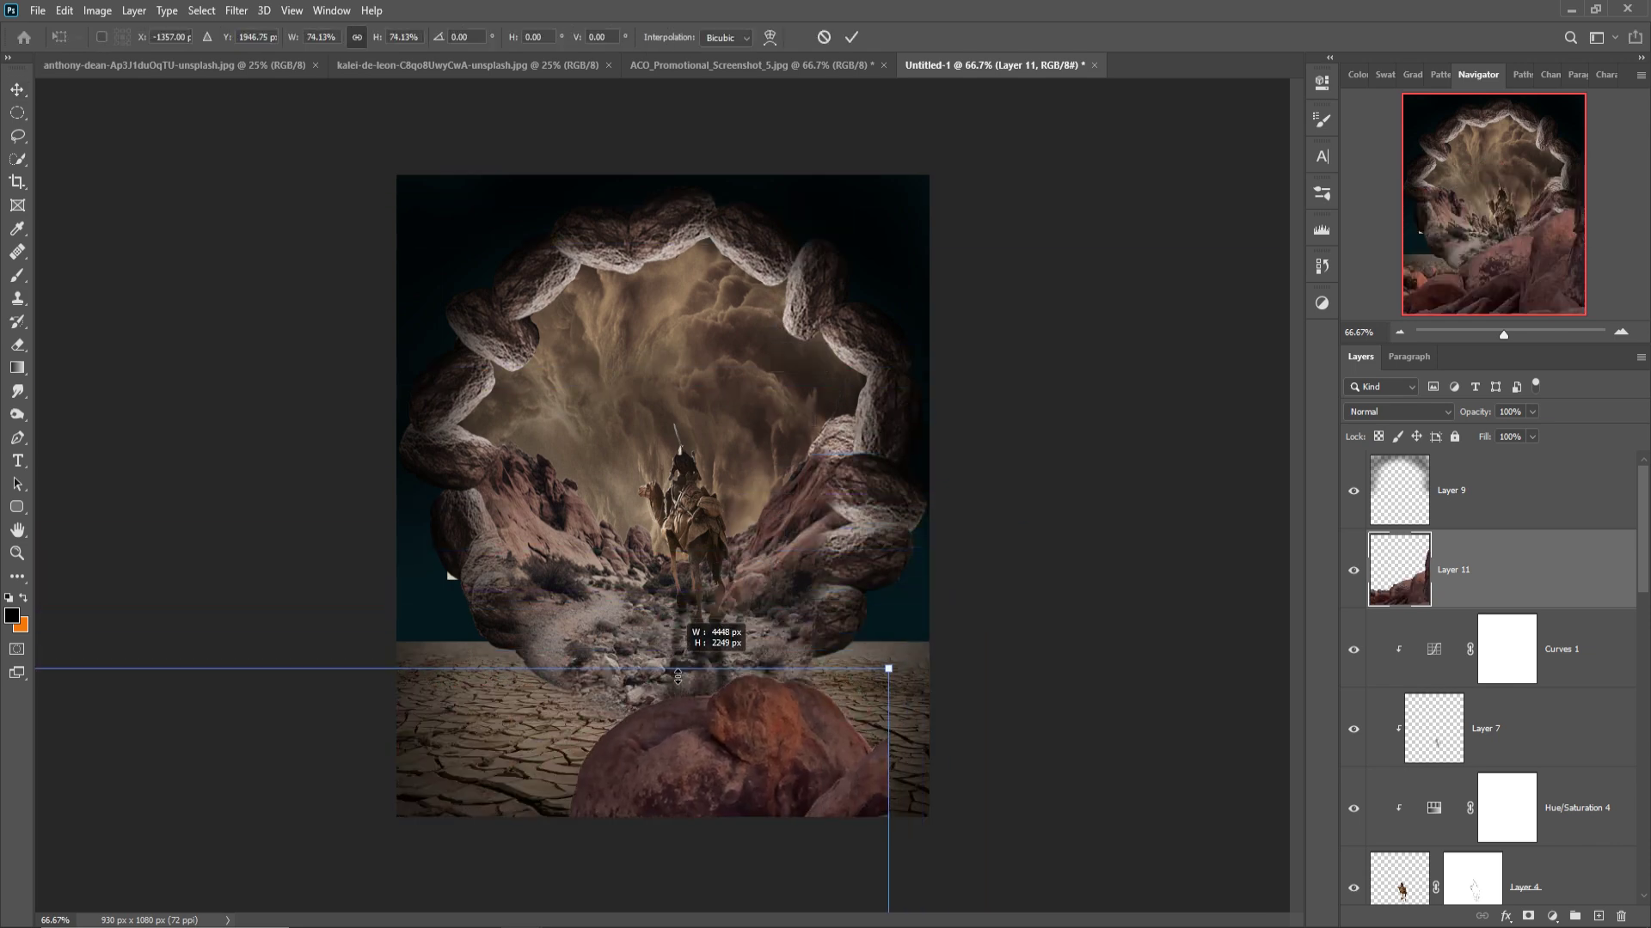
drag(684, 775, 890, 270)
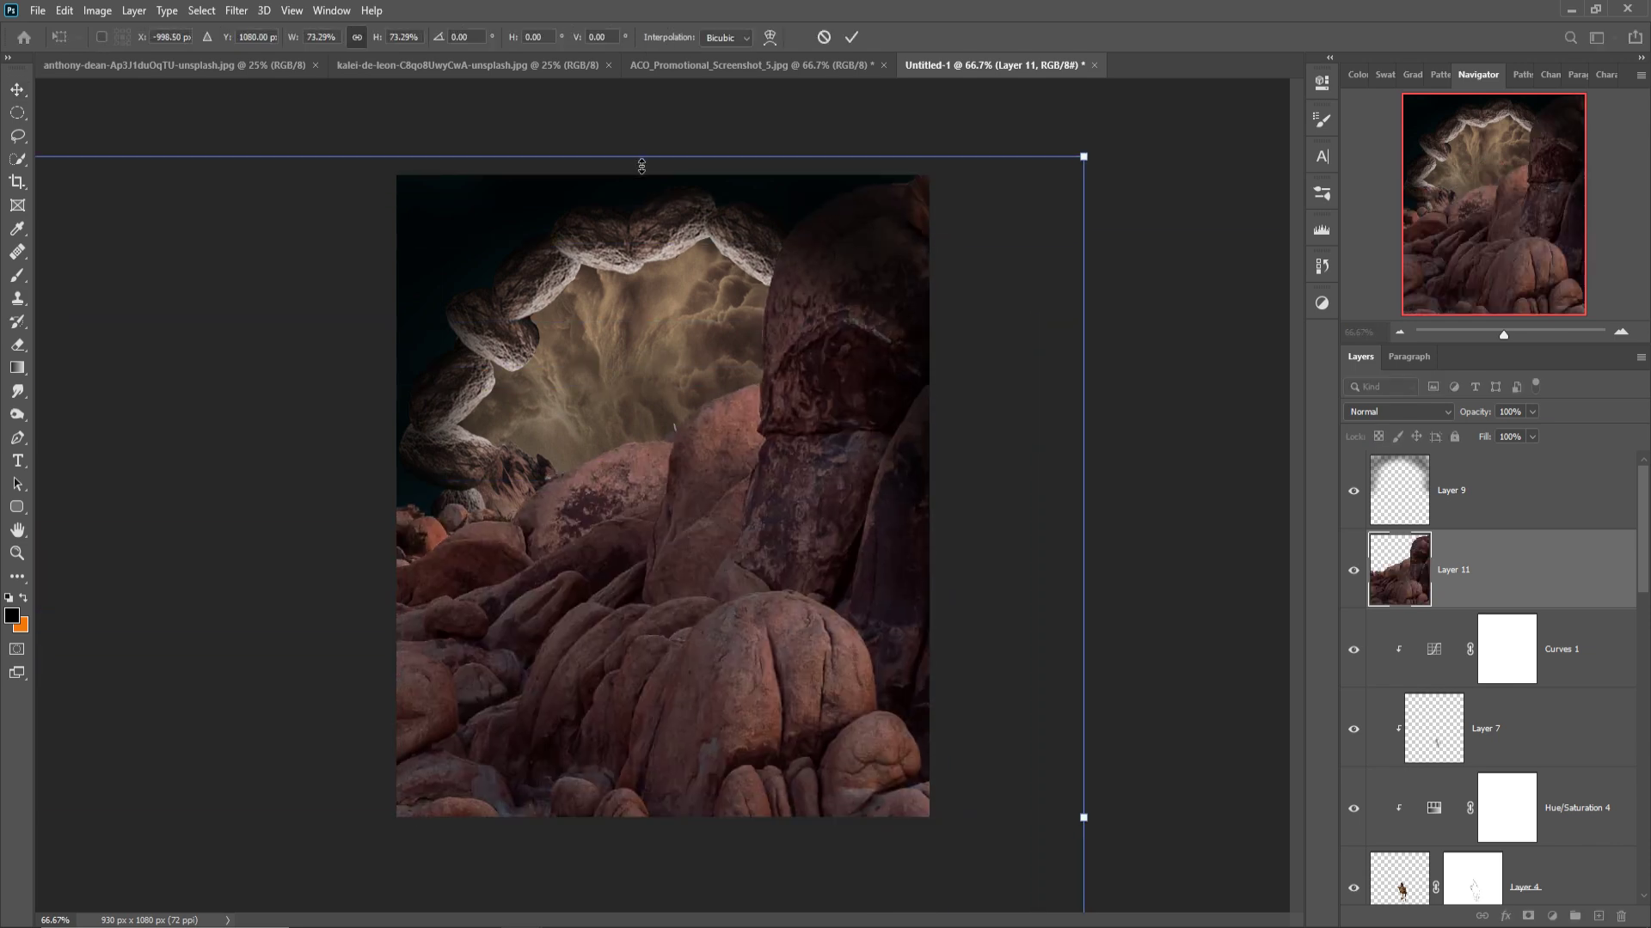
drag(641, 165, 641, 756)
drag(451, 800, 1051, 380)
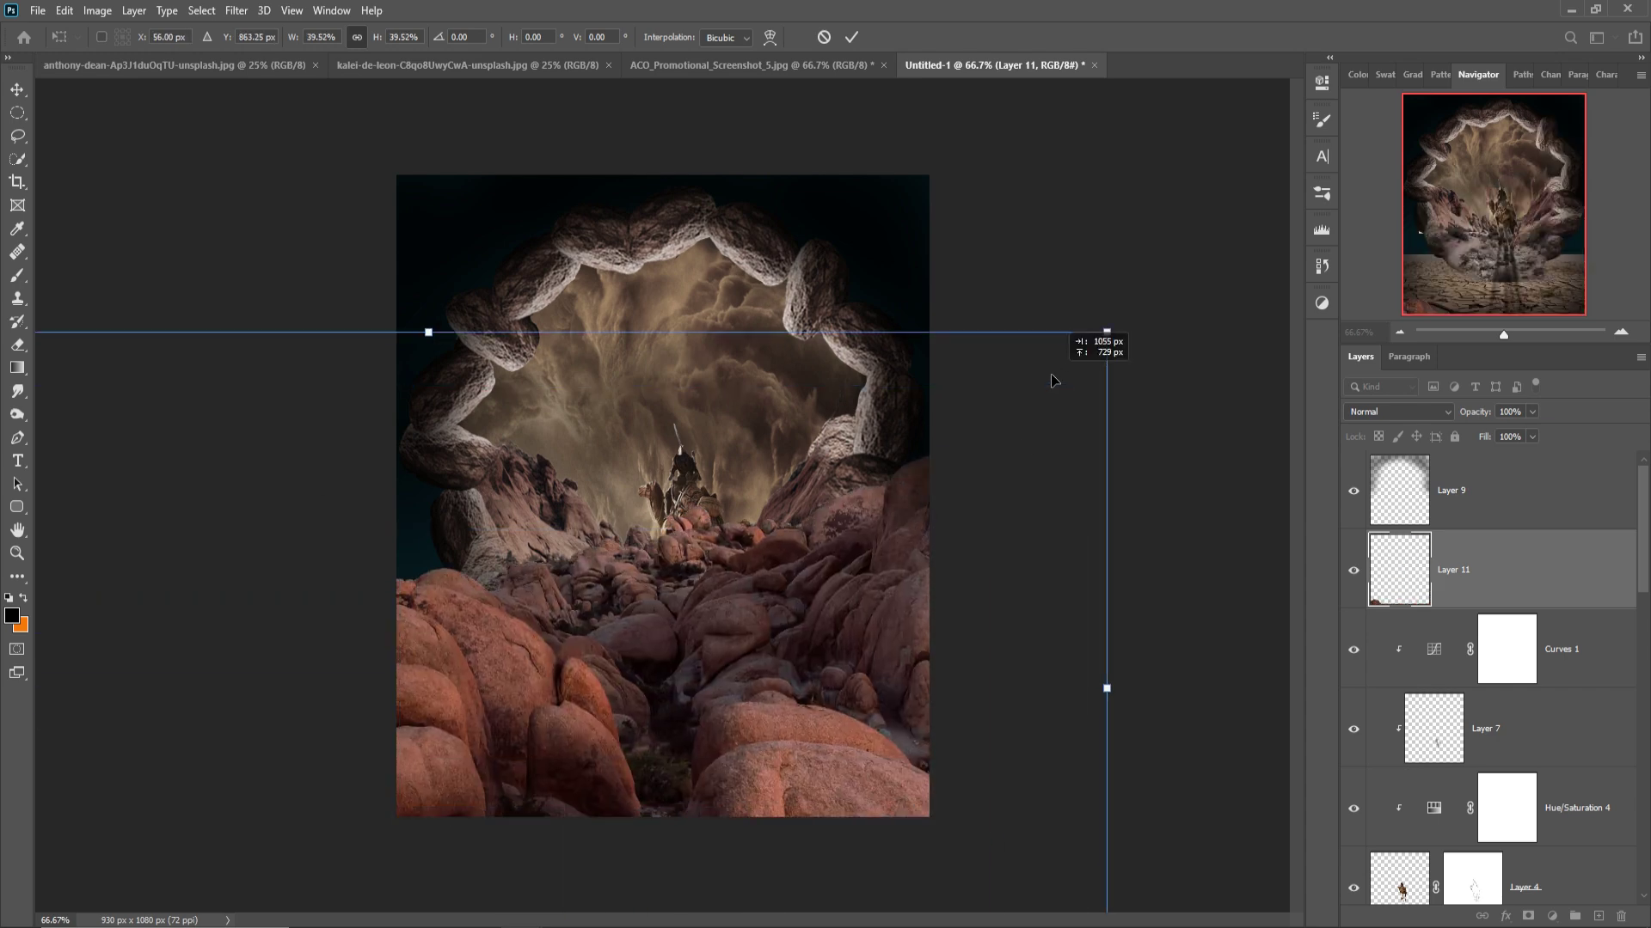
drag(1106, 332, 866, 579)
mouse_move(563, 780)
mouse_down()
mouse_move(839, 594)
mouse_move(792, 630)
mouse_up()
key(ctrl+bracketleft)
click(64, 10)
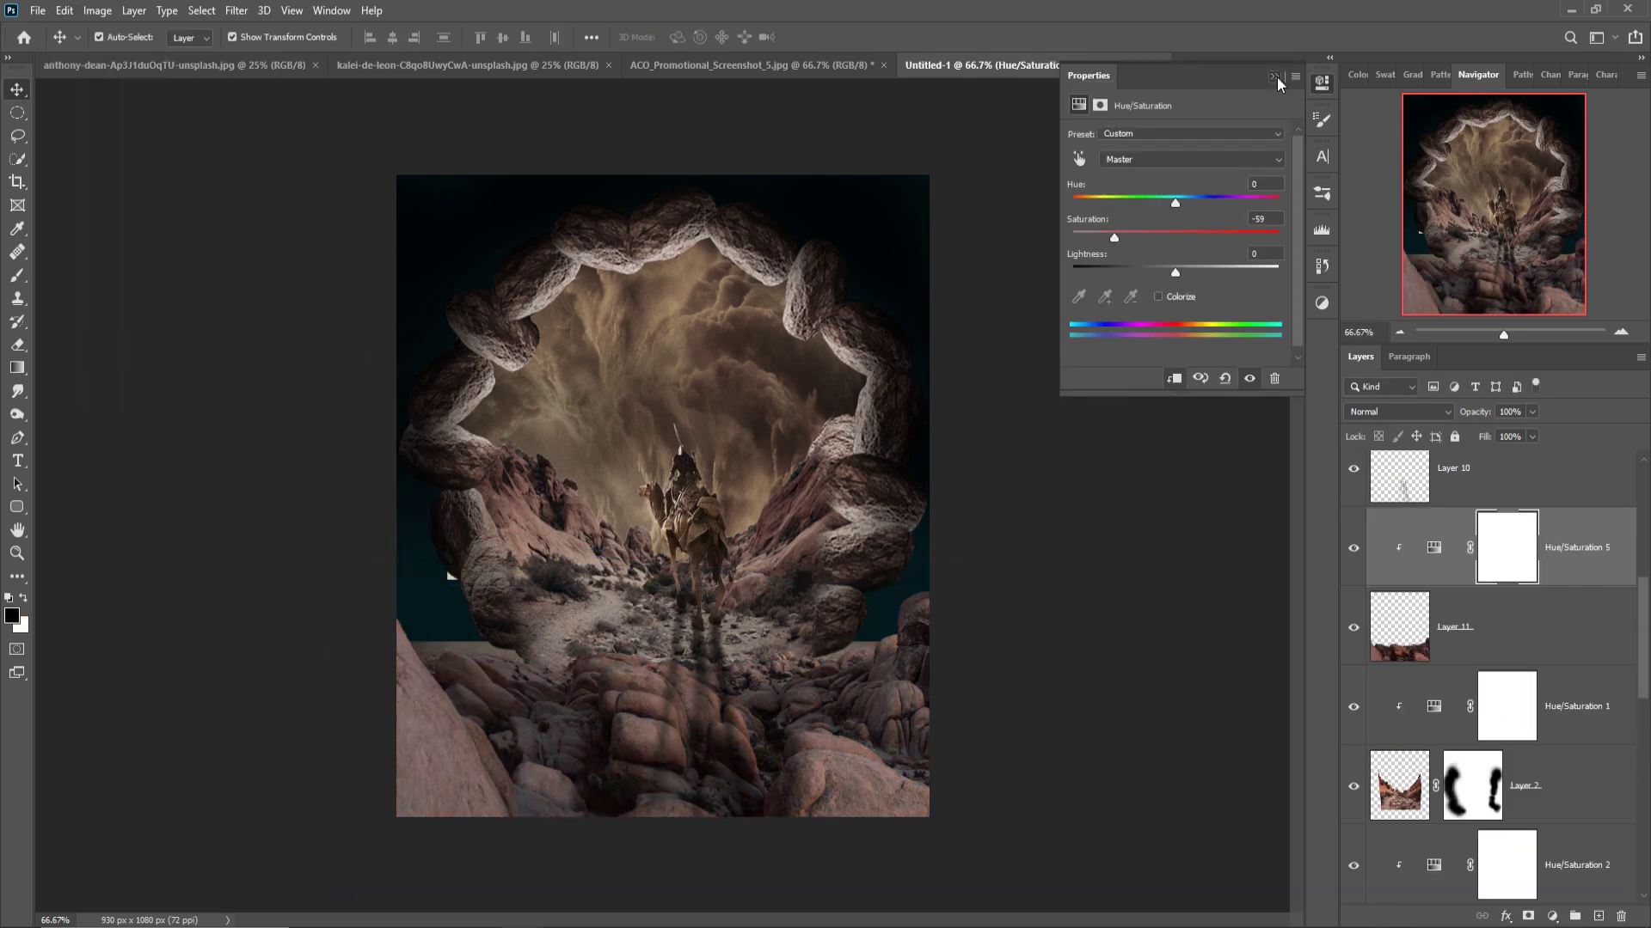
- Warp Layer 11 and mask out the rocks' hard top edge with a soft black brush
click(1275, 76)
key(ctrl+t)
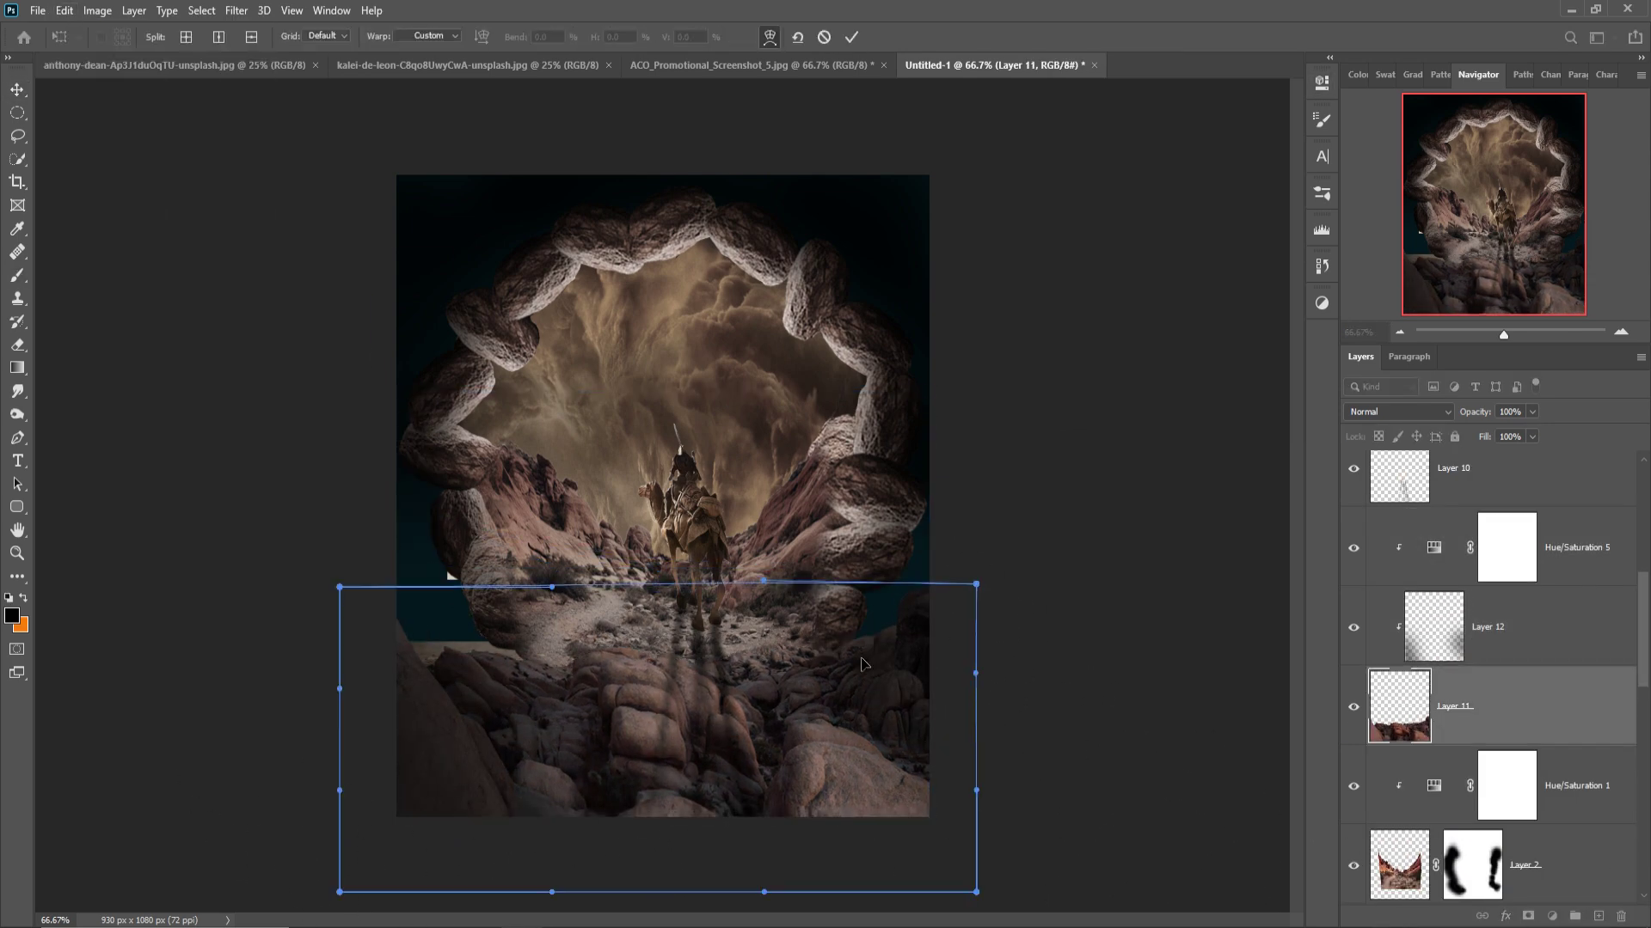
key(Return)
click(1528, 917)
key(b)
drag(762, 688, 669, 664)
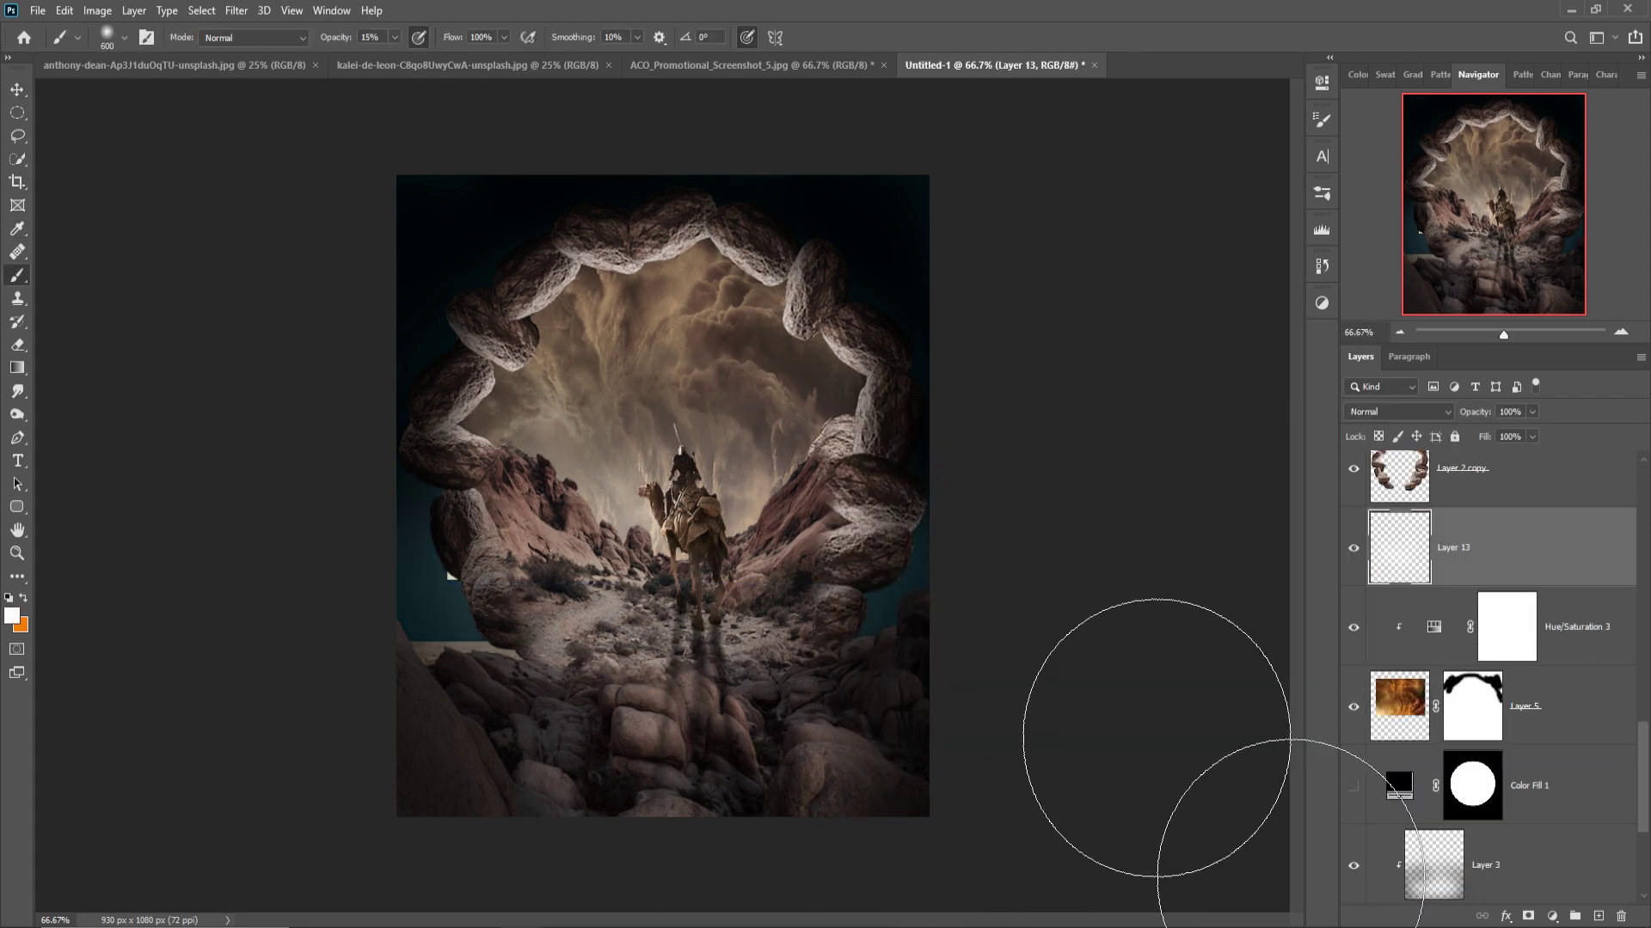
scroll(1430, 774, up, 1)
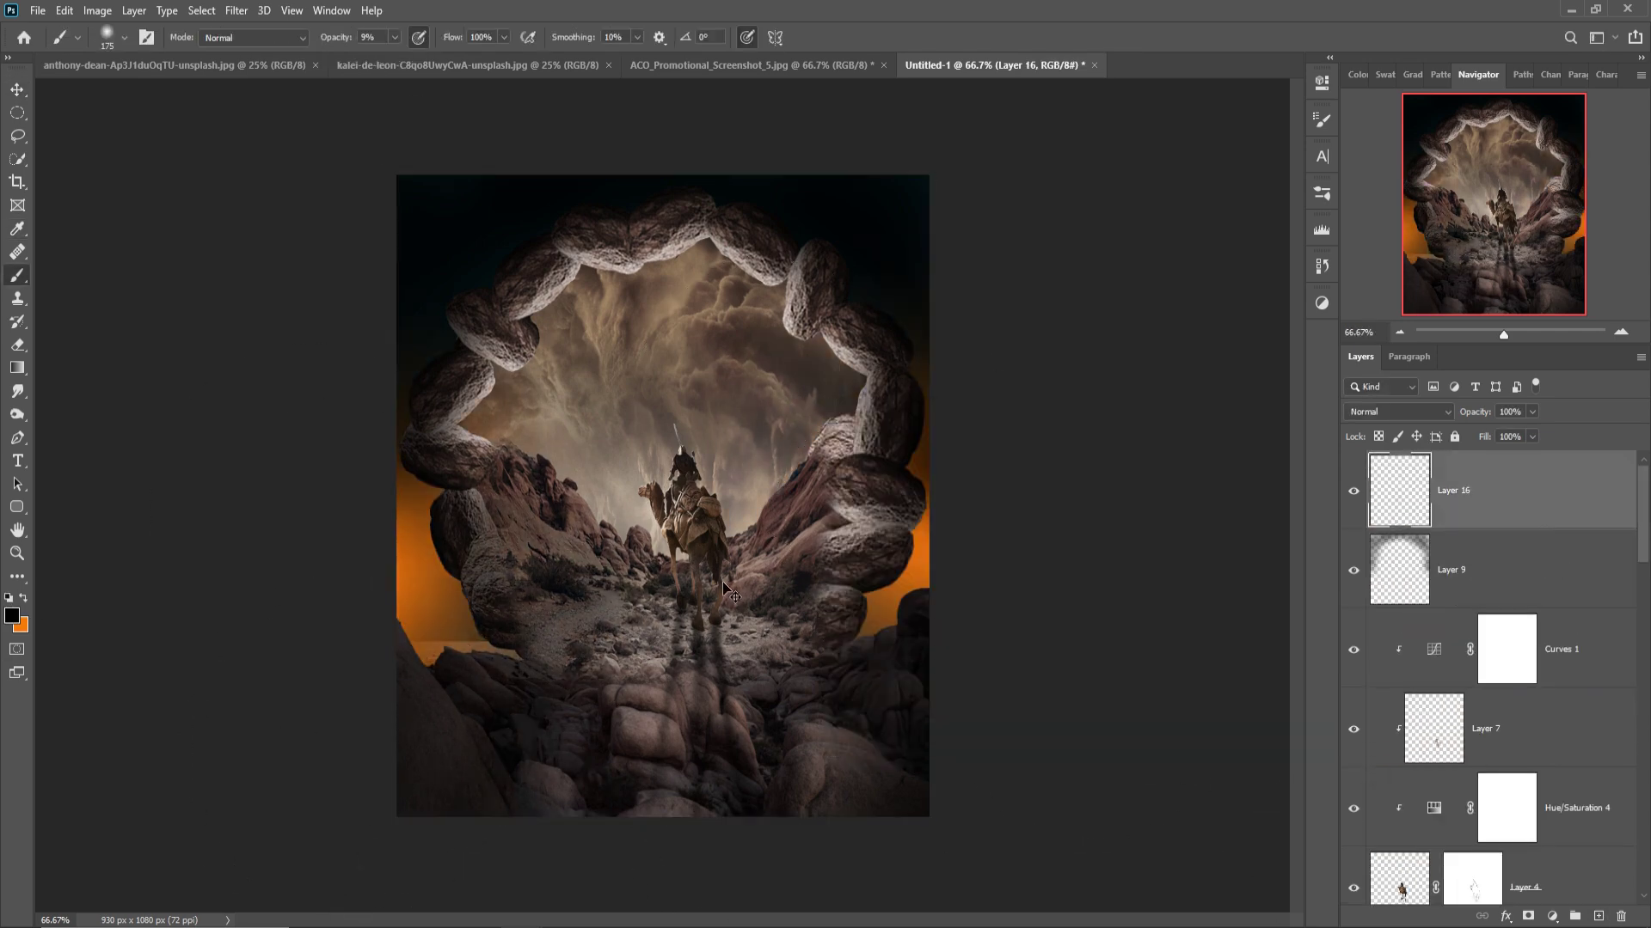
- Set the foreground to white ffffff, lower Layer 16, and paint soft light over rocks and camel
click(25, 599)
click(12, 615)
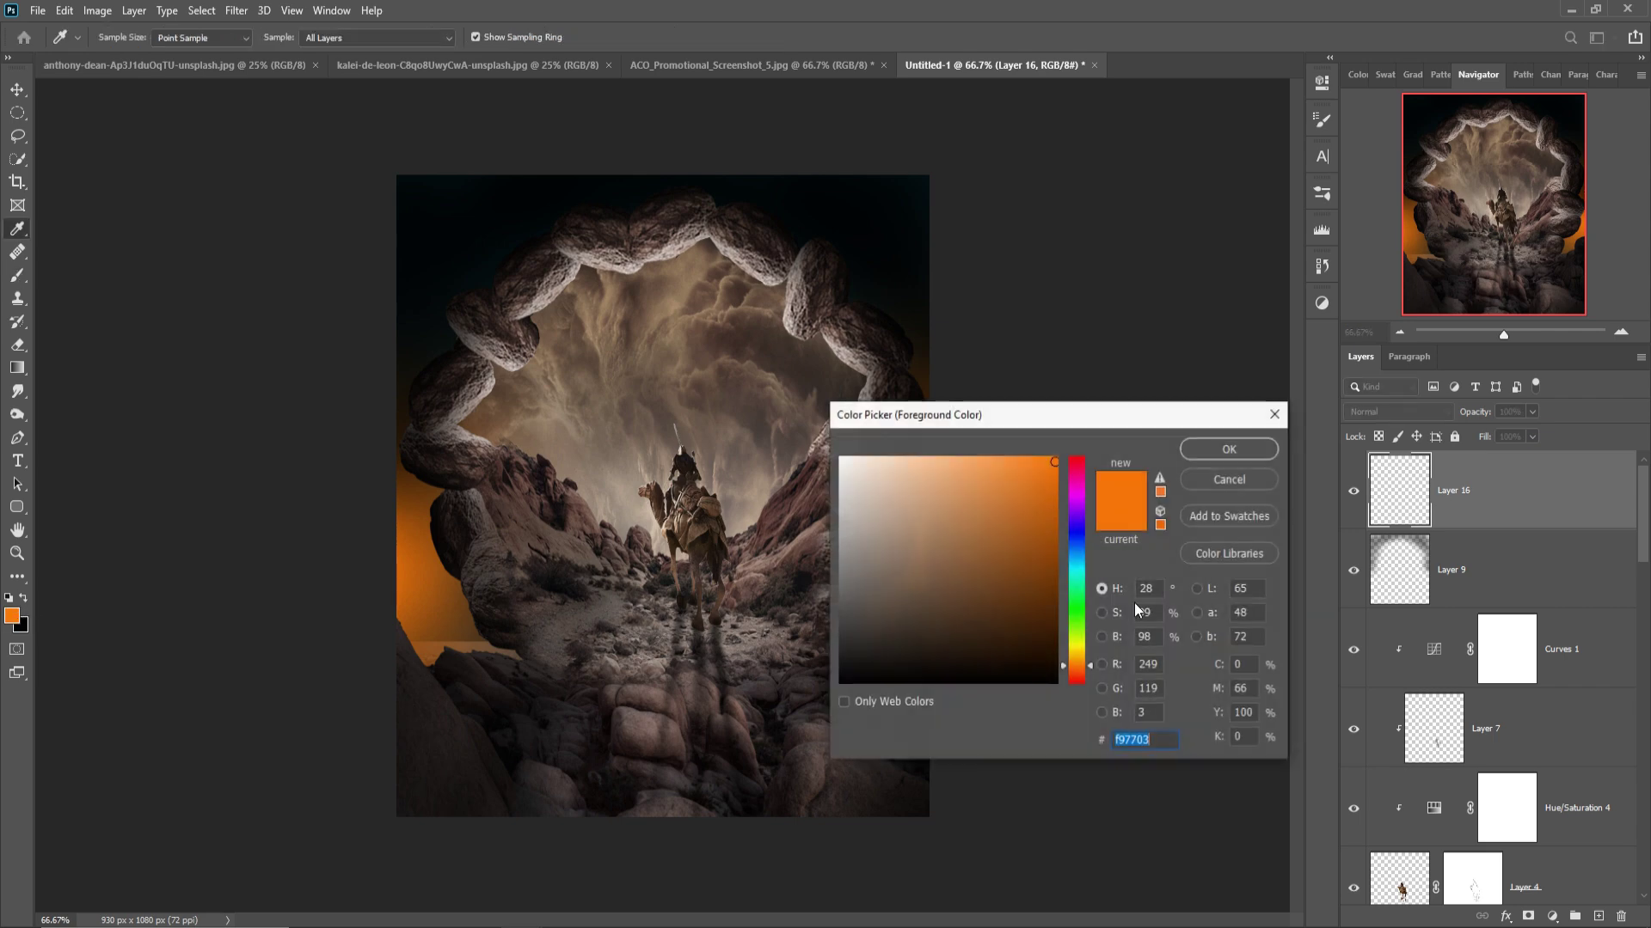
text(ffffff)
click(1232, 449)
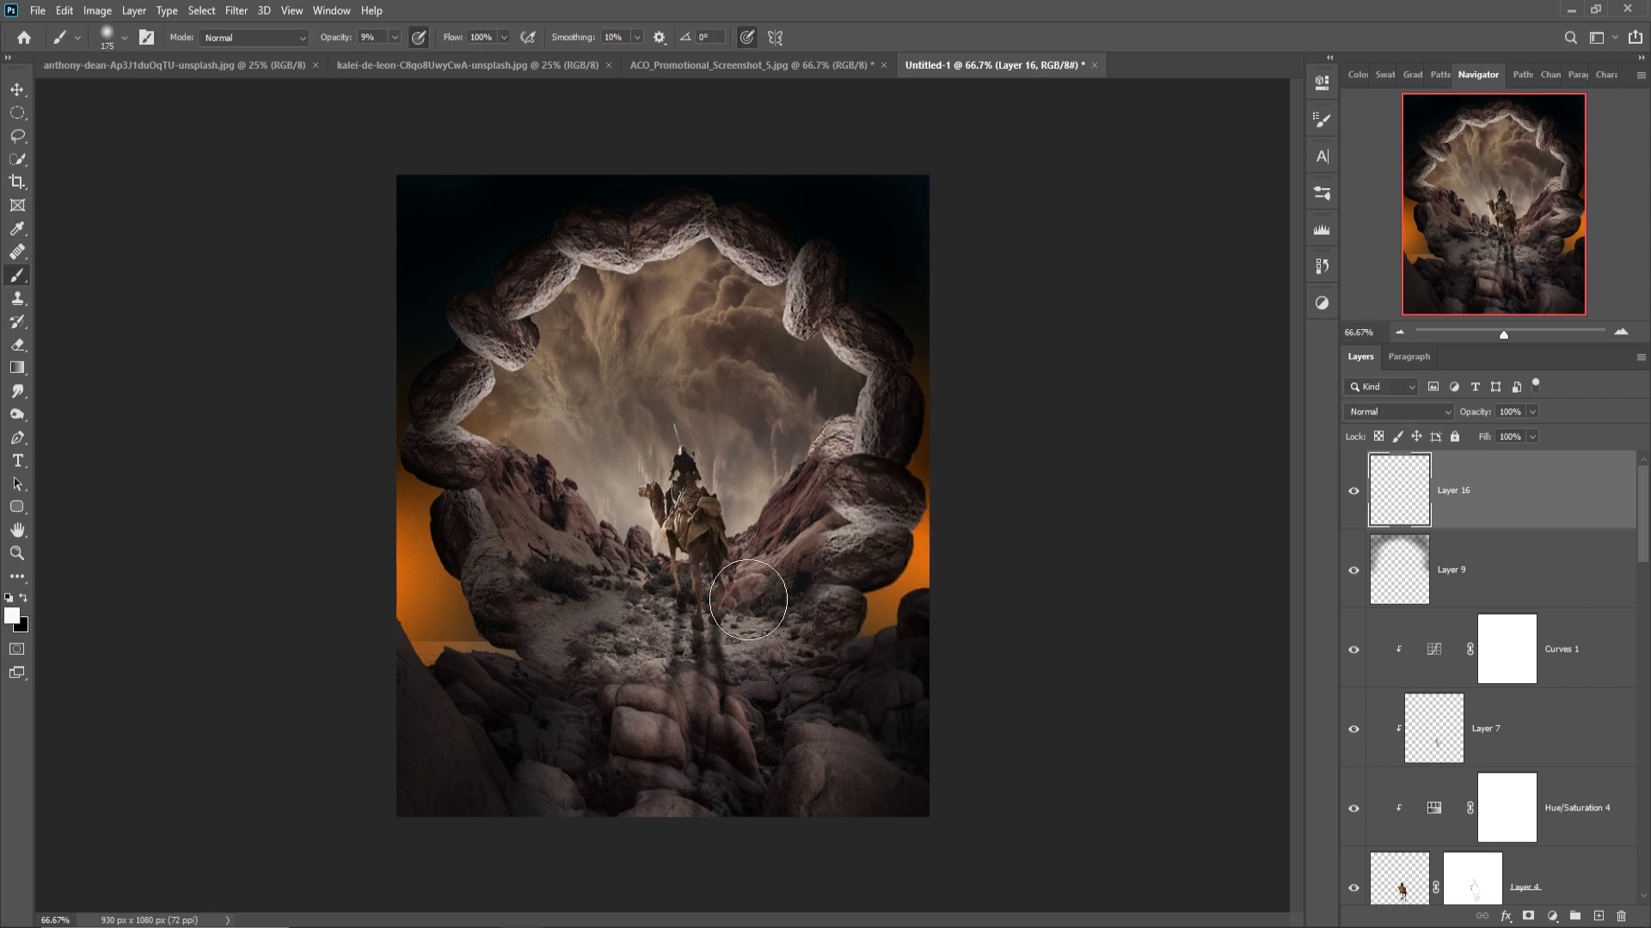
mouse_move(1548, 507)
mouse_down()
mouse_move(1588, 849)
mouse_move(1515, 809)
mouse_move(1606, 750)
mouse_up()
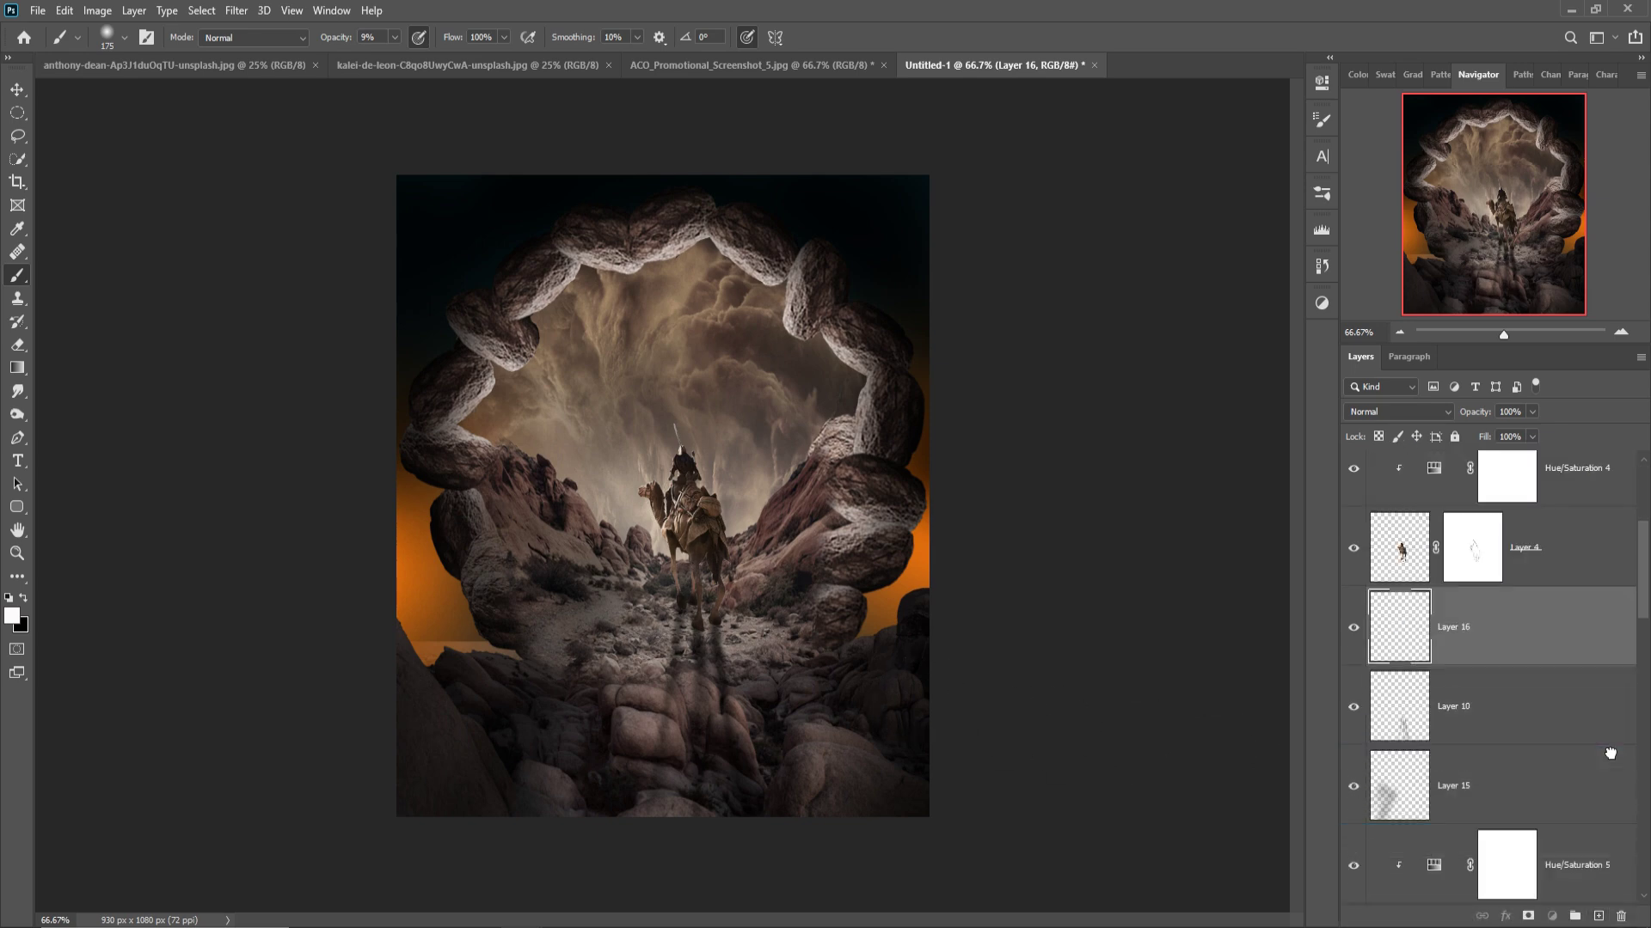
mouse_move(689, 663)
mouse_down()
mouse_move(709, 593)
mouse_move(756, 583)
mouse_move(819, 497)
mouse_up()
mouse_move(719, 583)
mouse_down()
mouse_move(568, 498)
mouse_move(695, 582)
mouse_move(692, 619)
mouse_move(722, 645)
mouse_move(687, 637)
mouse_move(613, 748)
mouse_up()
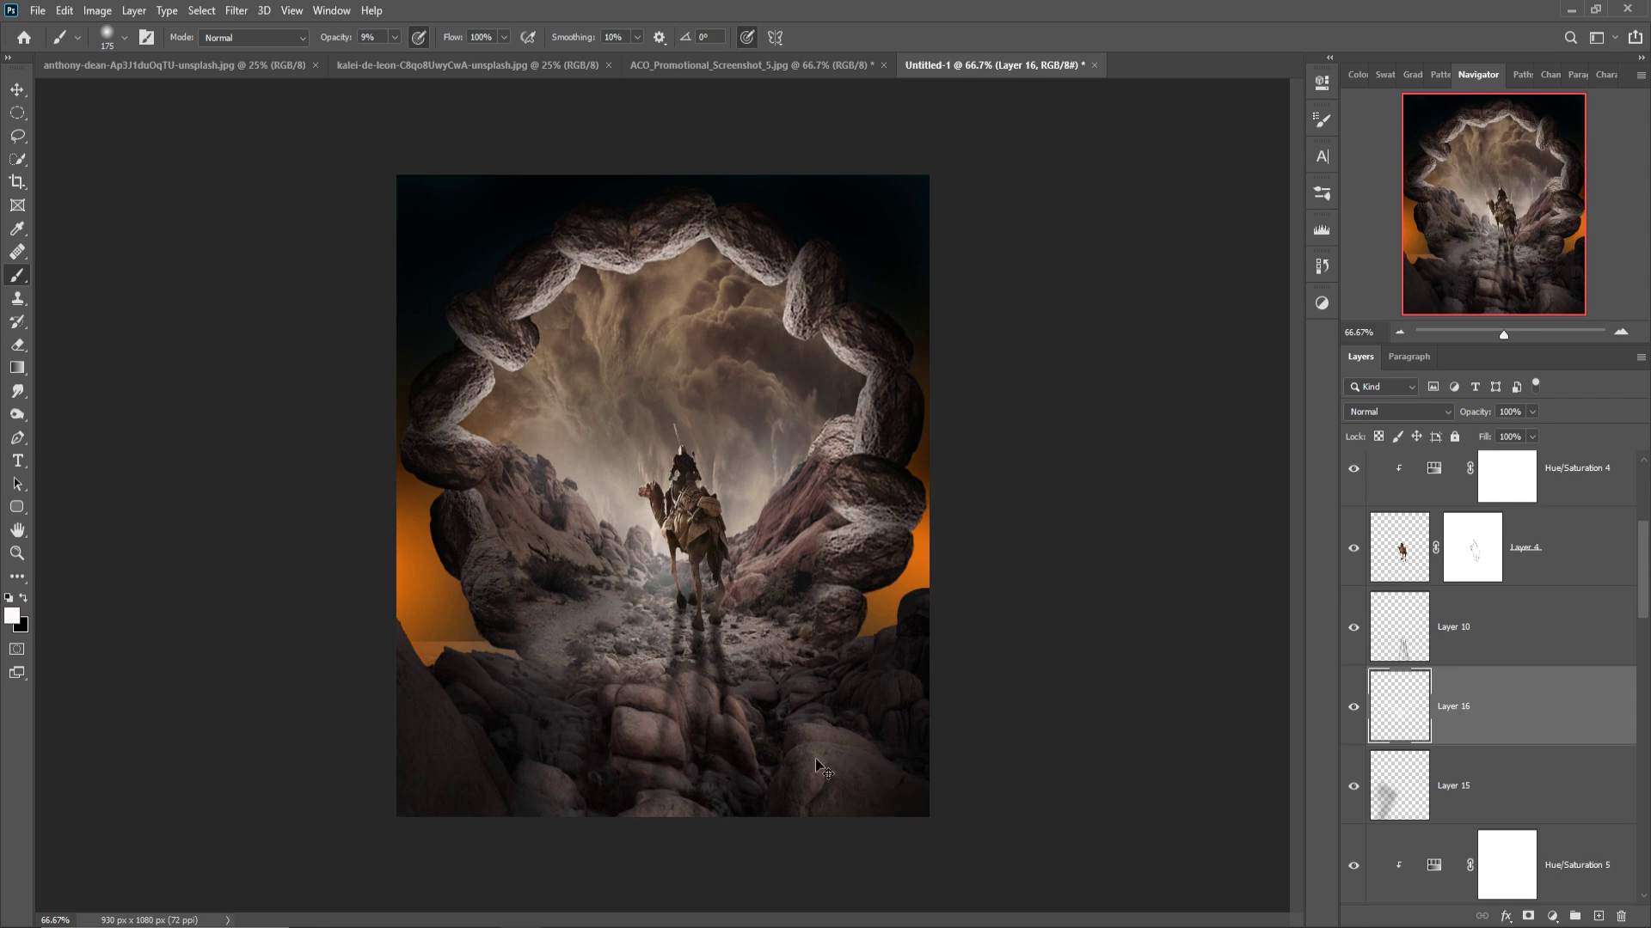
- Set Layer 16 to Overlay and brighten the path and lower-right foreground rocks with white
key(ctrl+z)
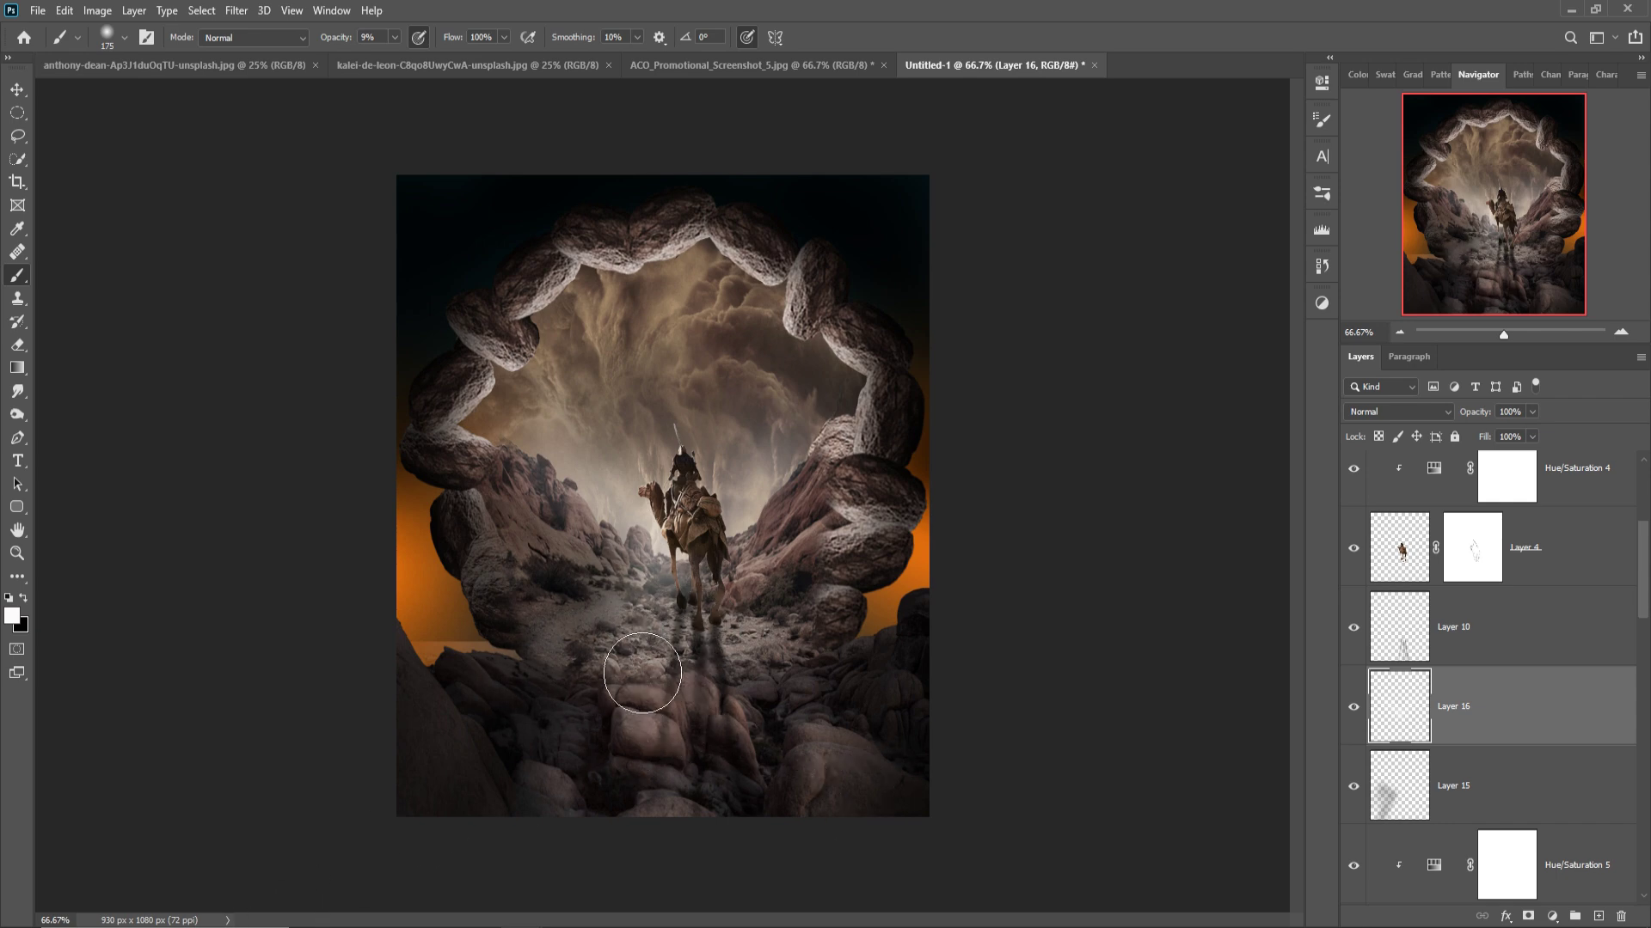
drag(643, 673, 602, 662)
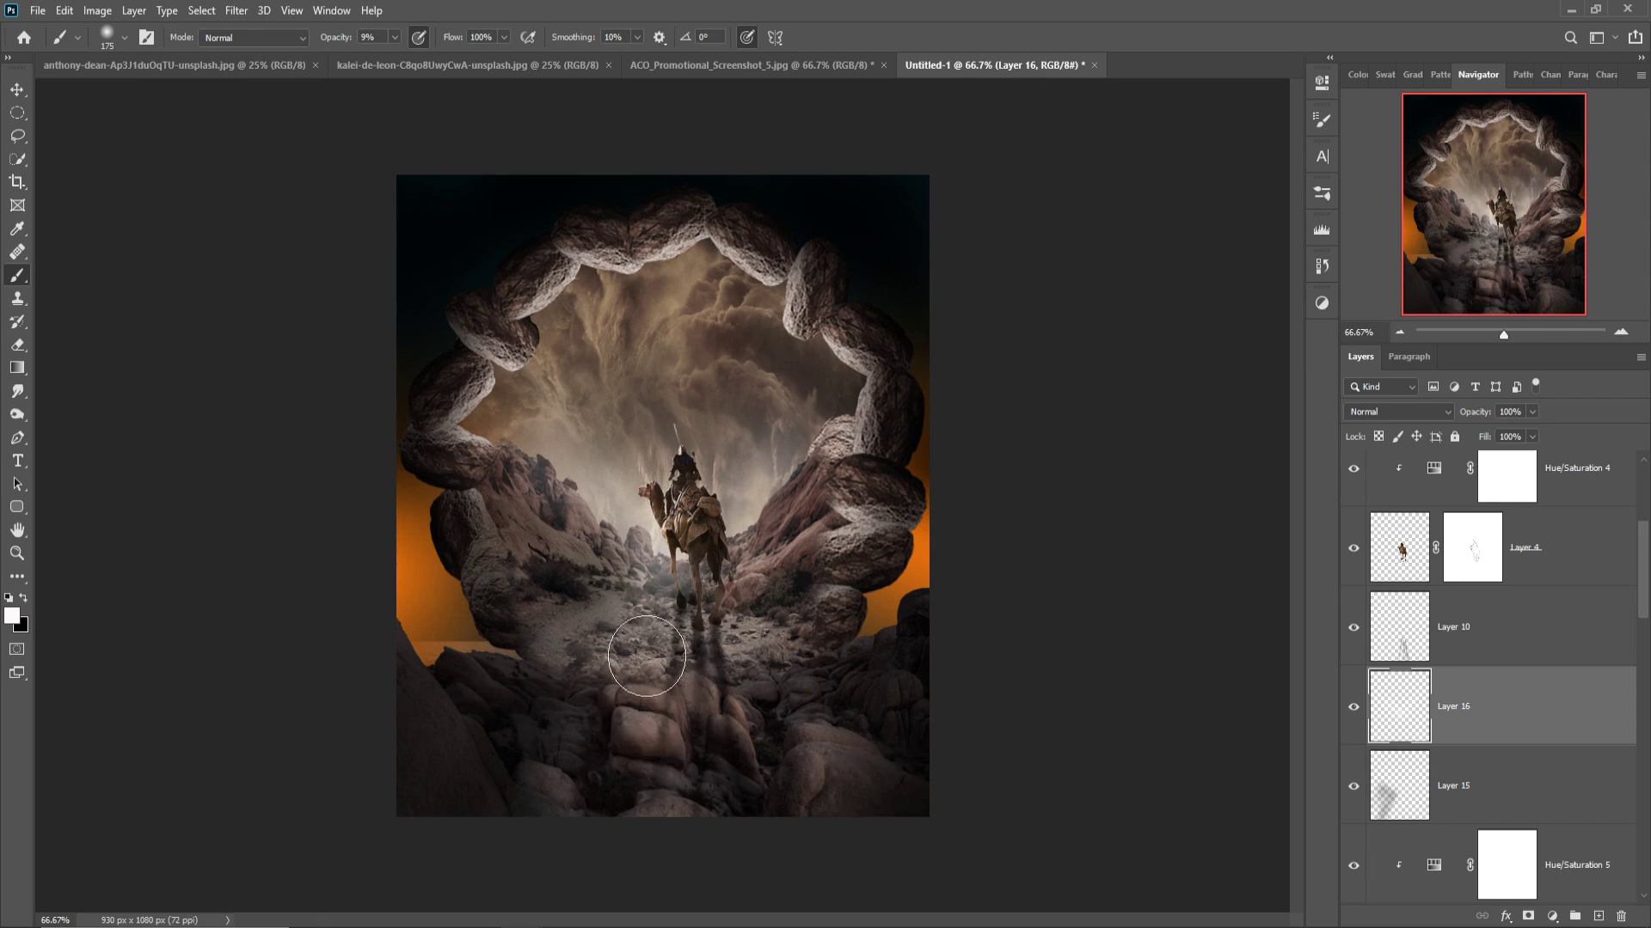
click(1432, 420)
click(1377, 631)
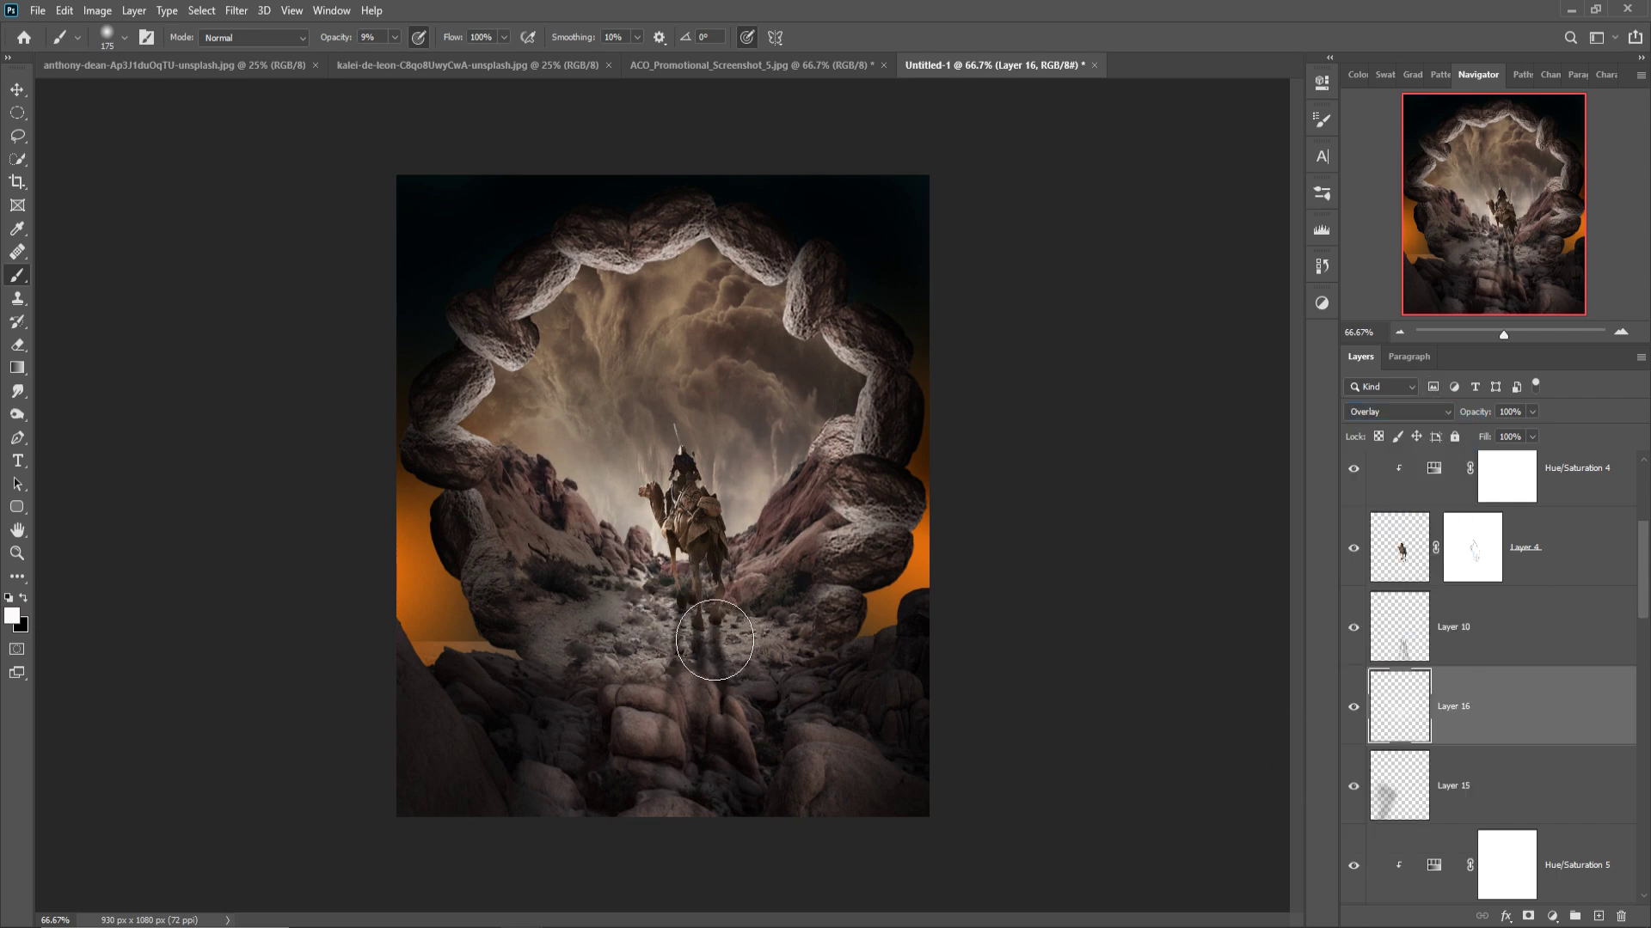
mouse_move(714, 640)
mouse_down()
mouse_move(654, 650)
mouse_move(761, 623)
mouse_move(658, 688)
mouse_move(649, 841)
mouse_move(680, 756)
mouse_move(649, 800)
mouse_move(726, 840)
mouse_up()
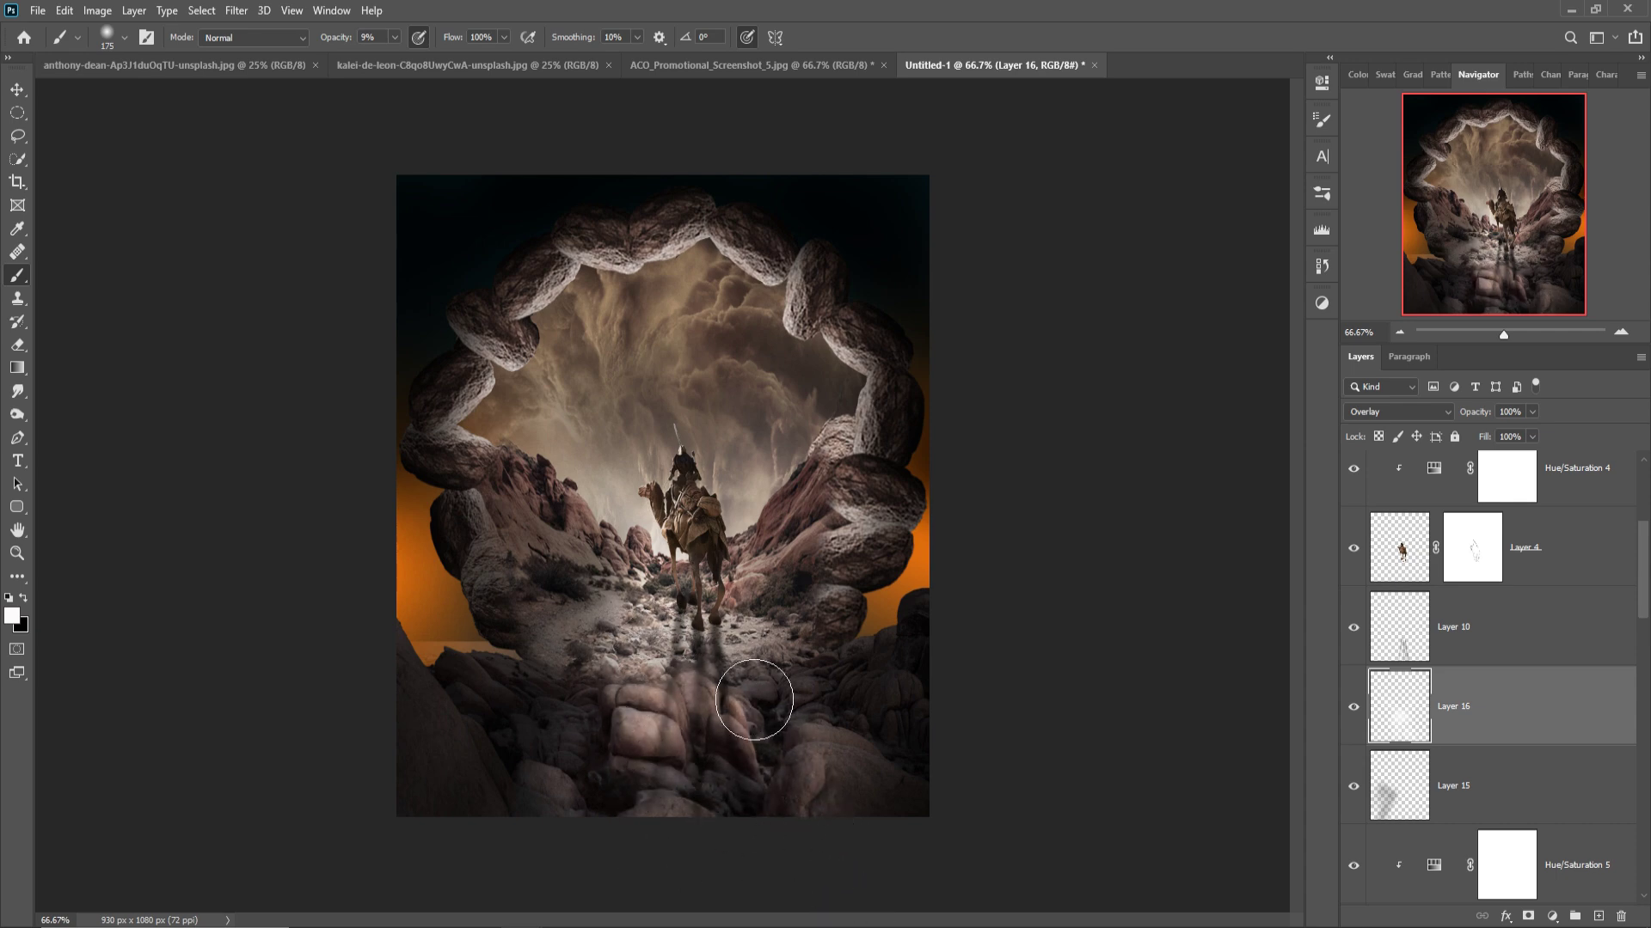
mouse_move(754, 700)
mouse_down()
mouse_move(818, 792)
mouse_move(804, 707)
mouse_move(849, 785)
mouse_up()
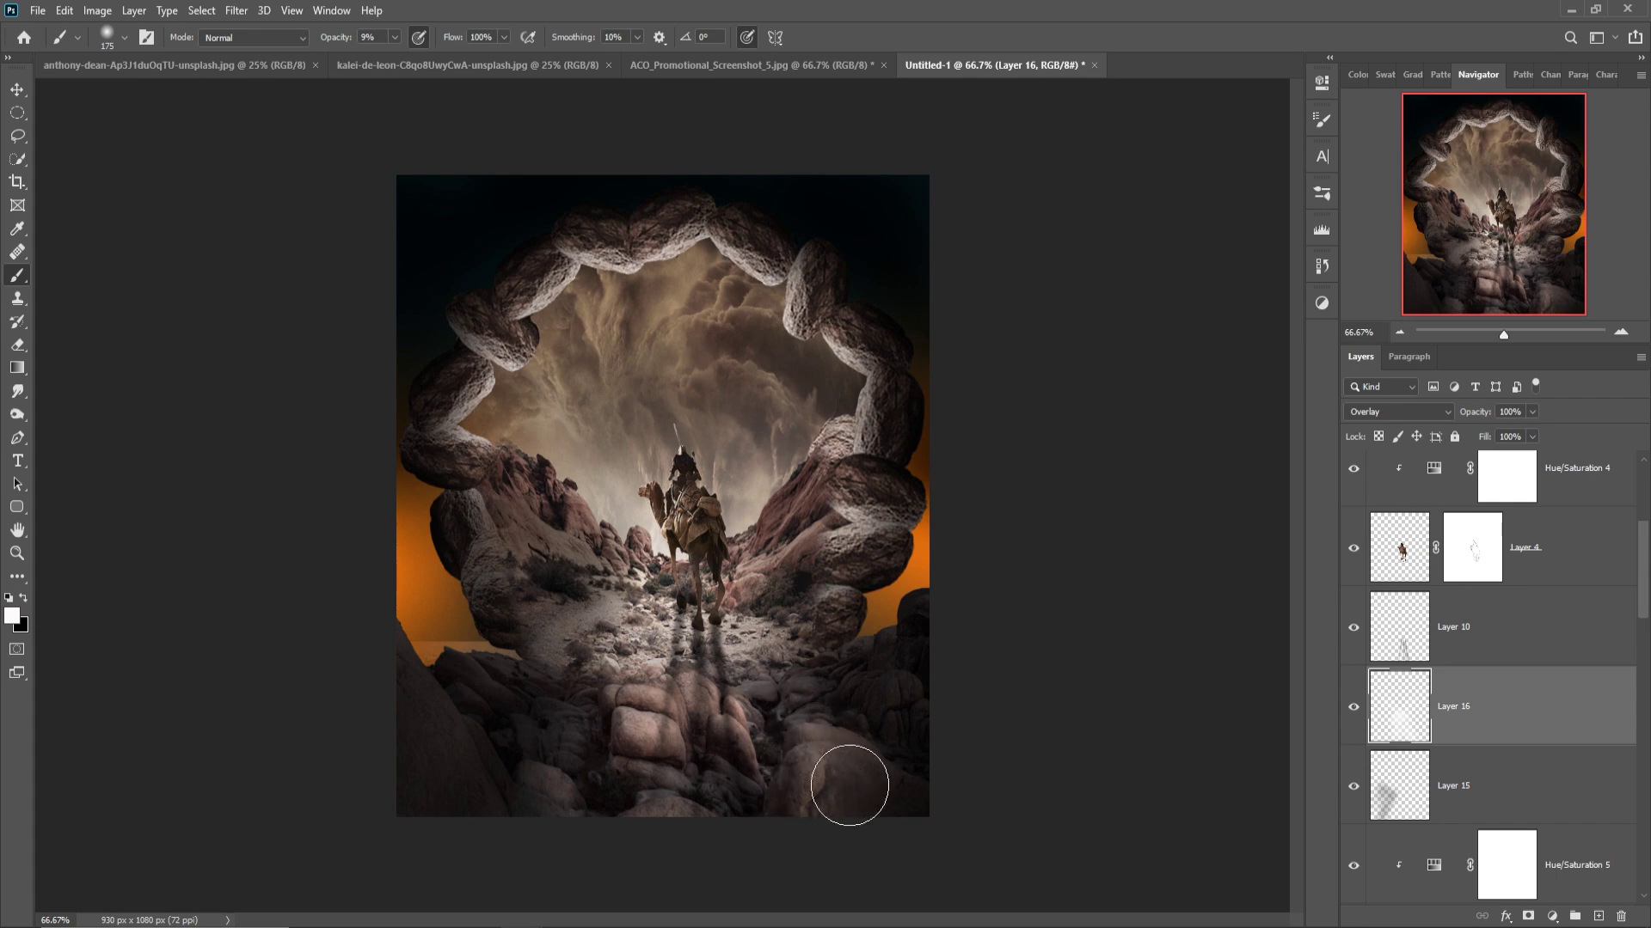
click(18, 90)
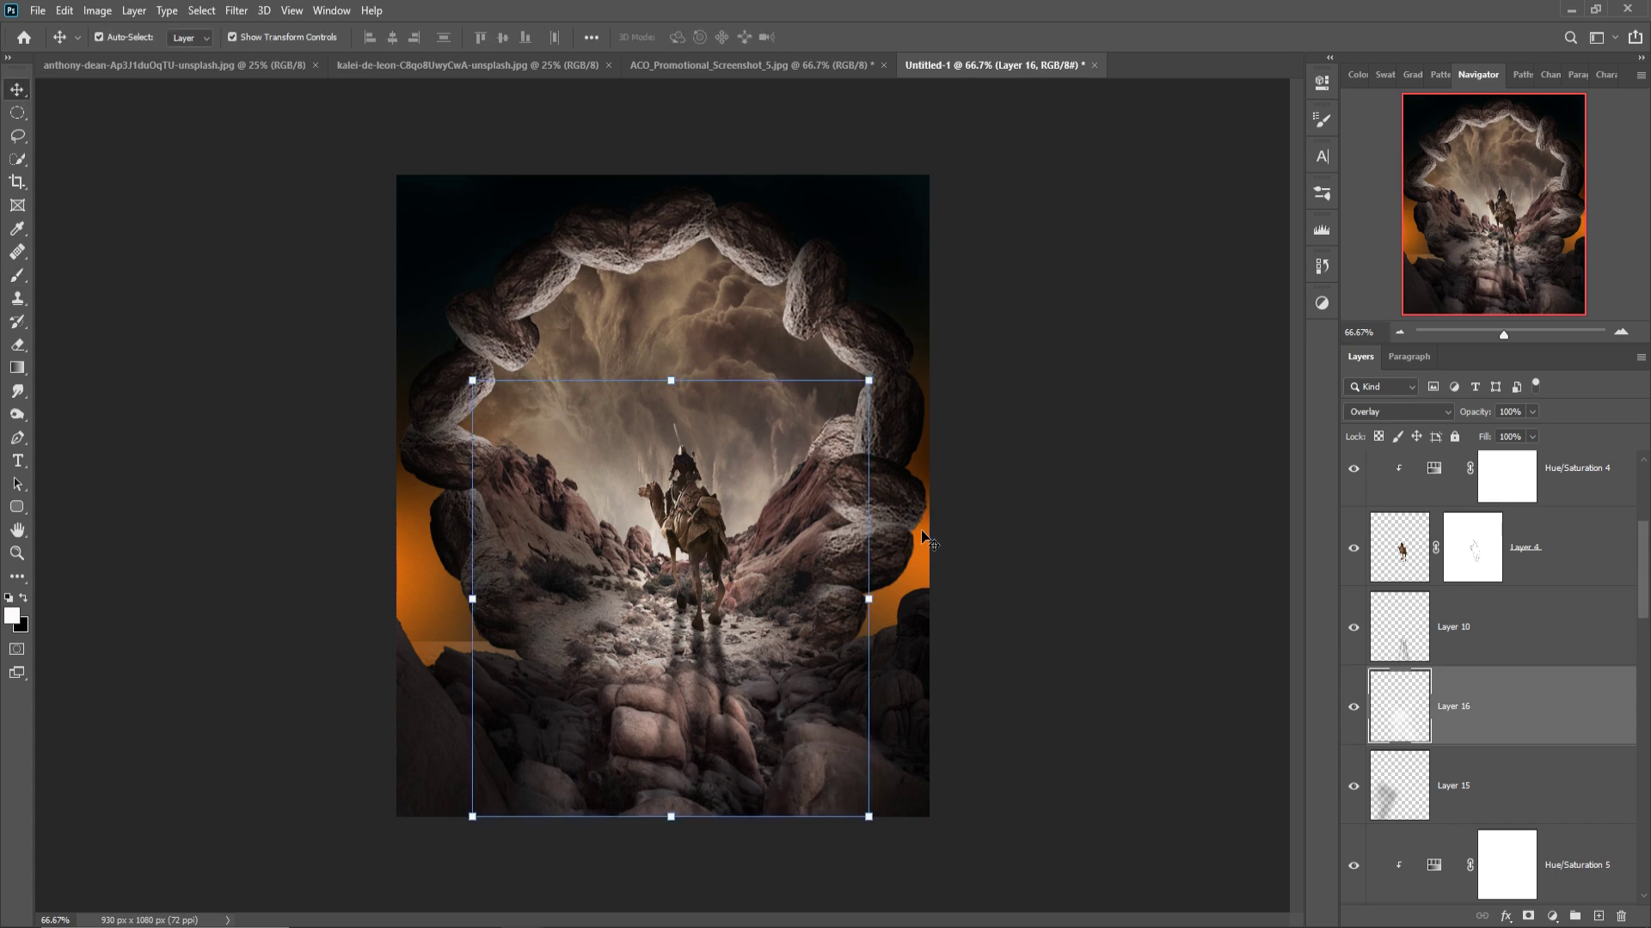
- Stamp all visible layers into Layer 17 with Ctrl+Shift+Alt+E and convert it to a smart object
scroll(1613, 589, up, 3)
click(1574, 486)
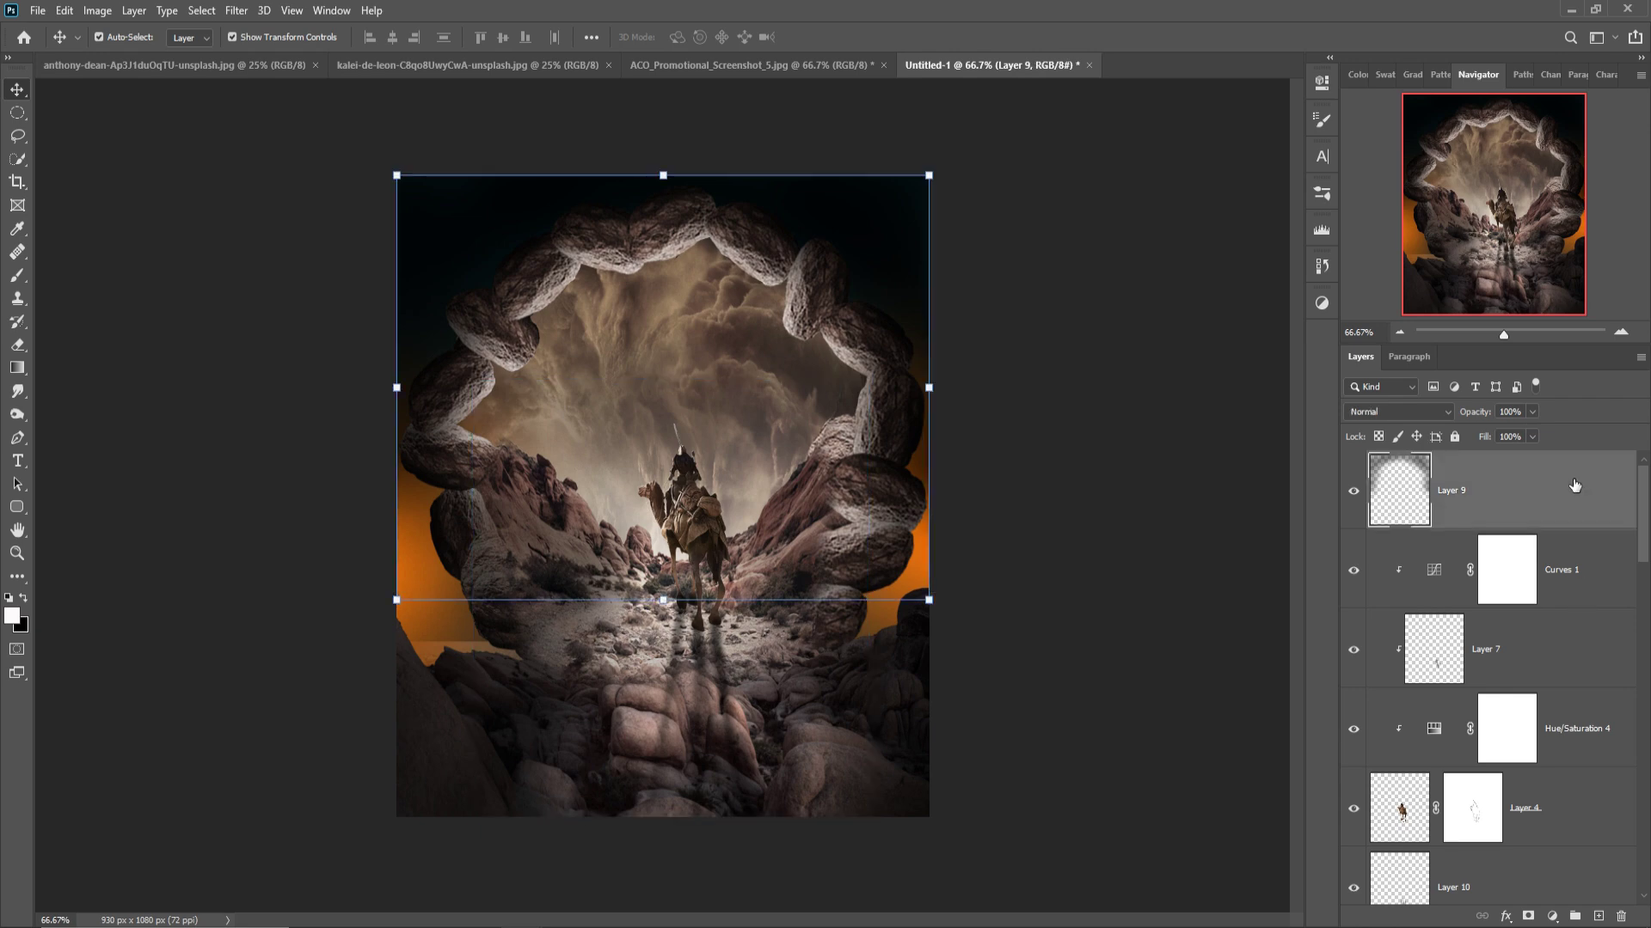
key(ctrl+shift+alt+e)
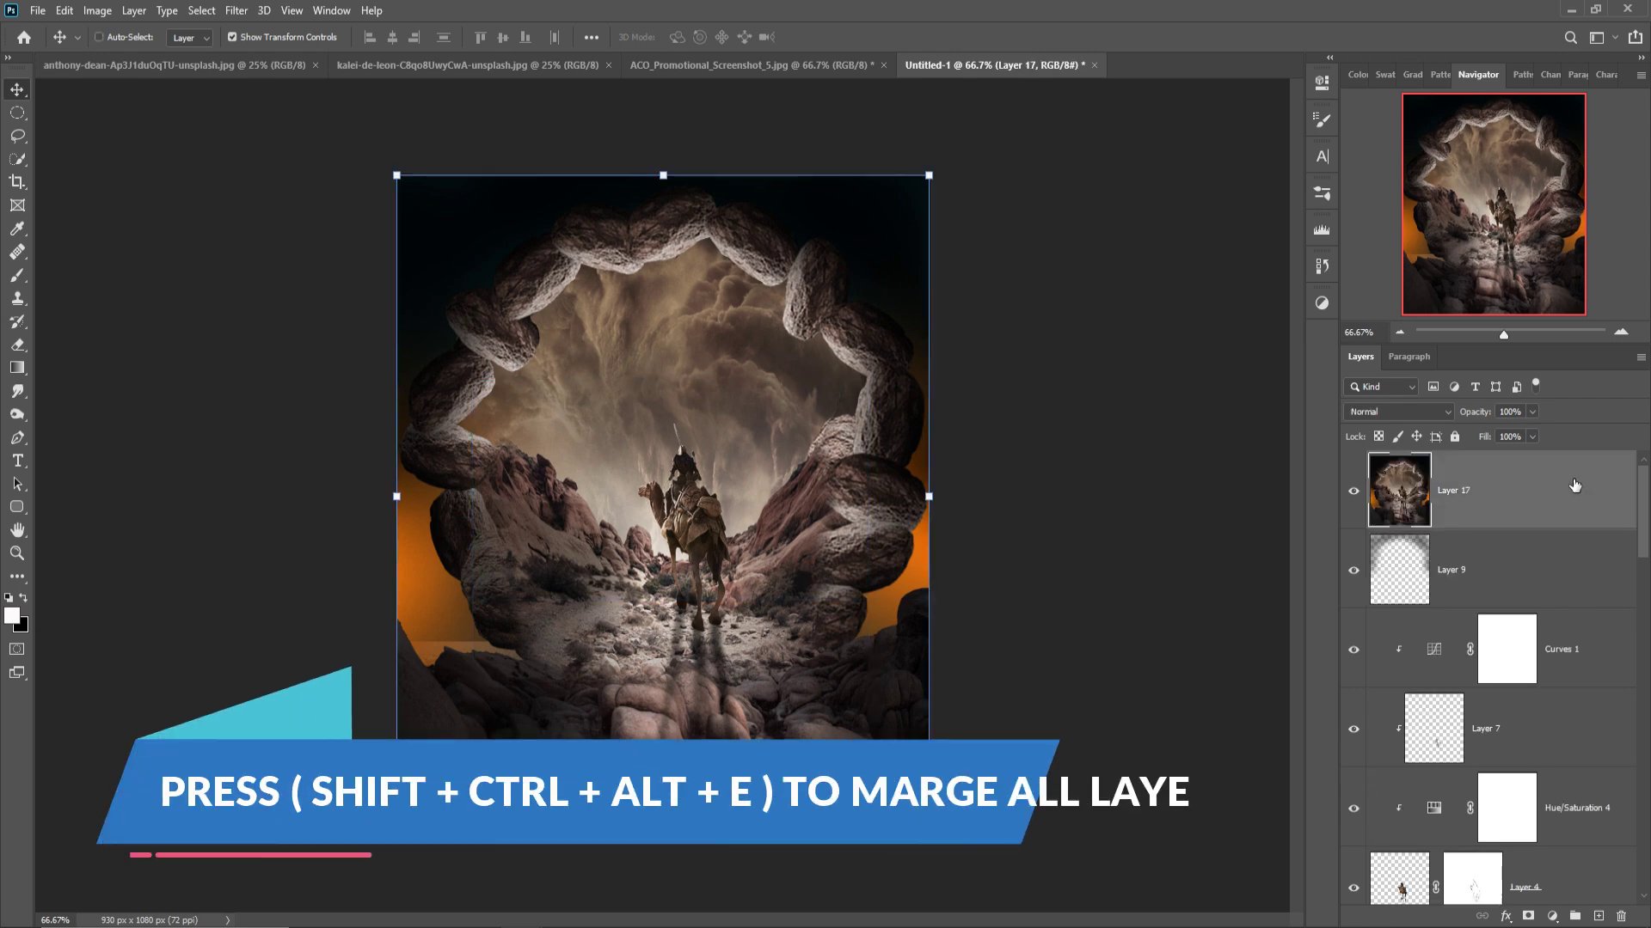
right_click(1567, 477)
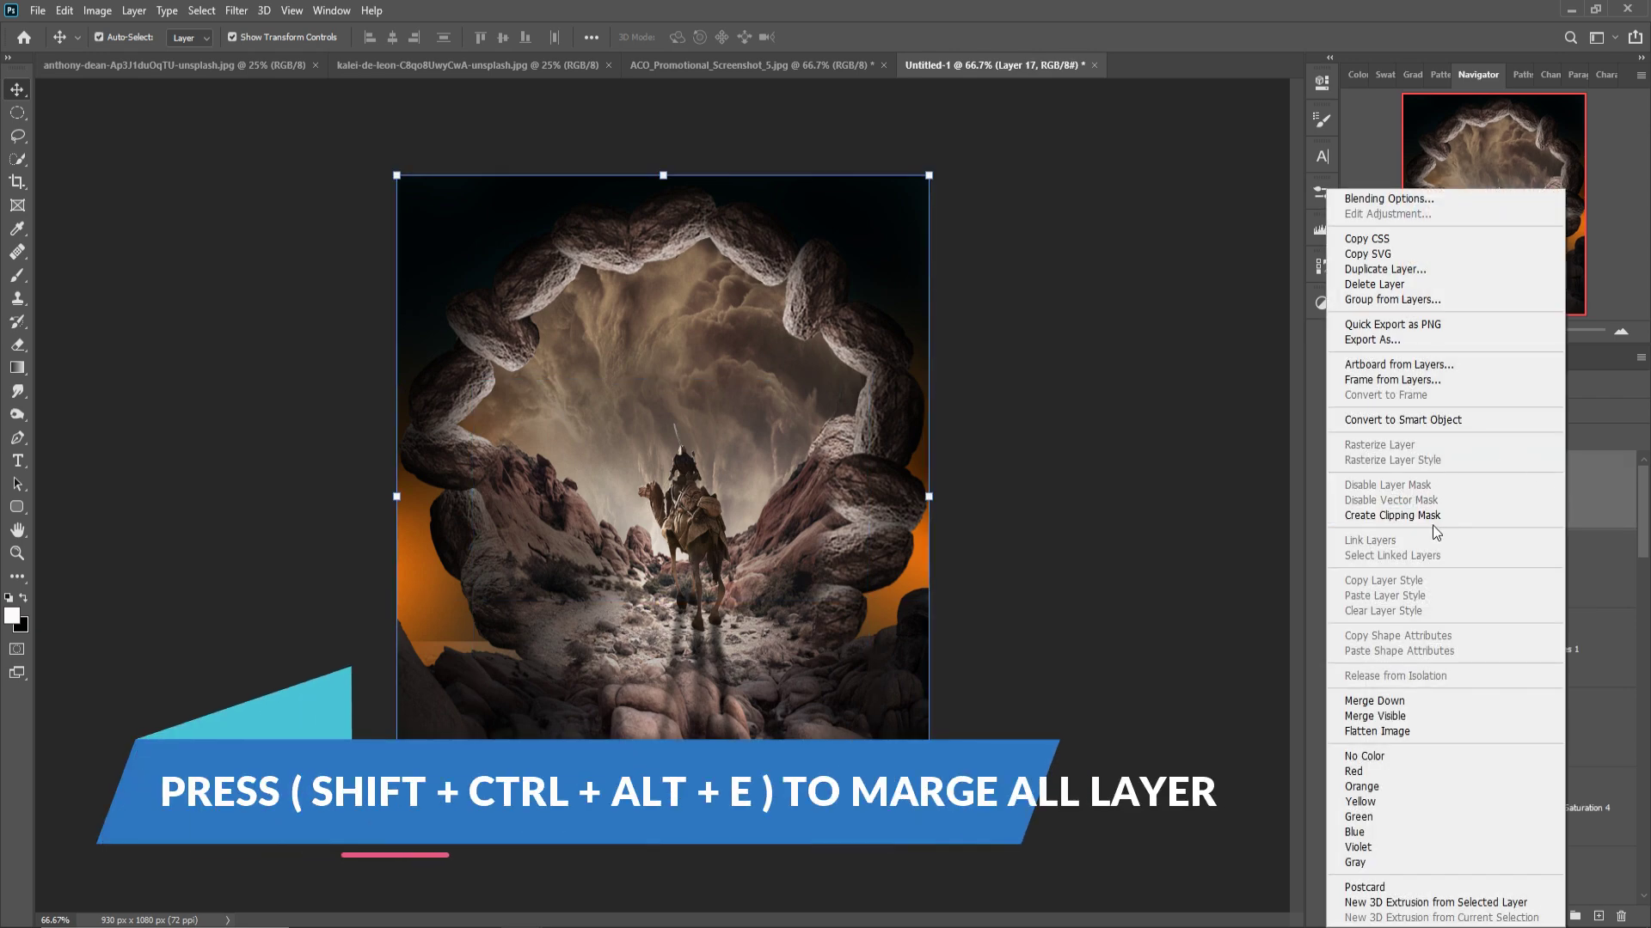
click(1430, 421)
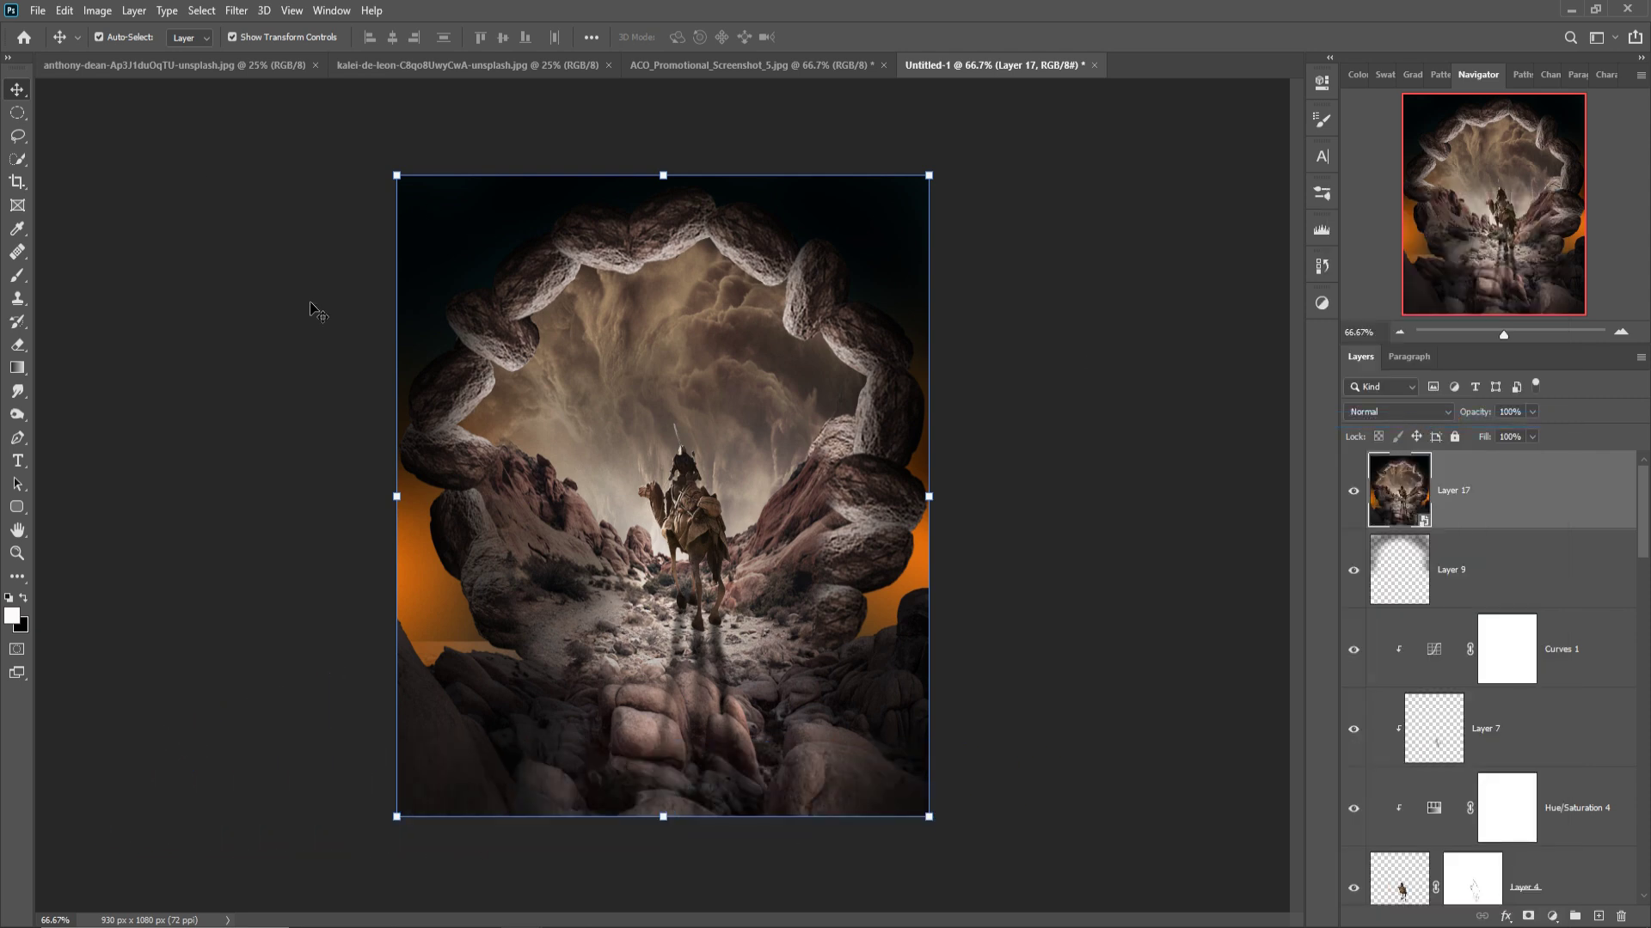
click(201, 11)
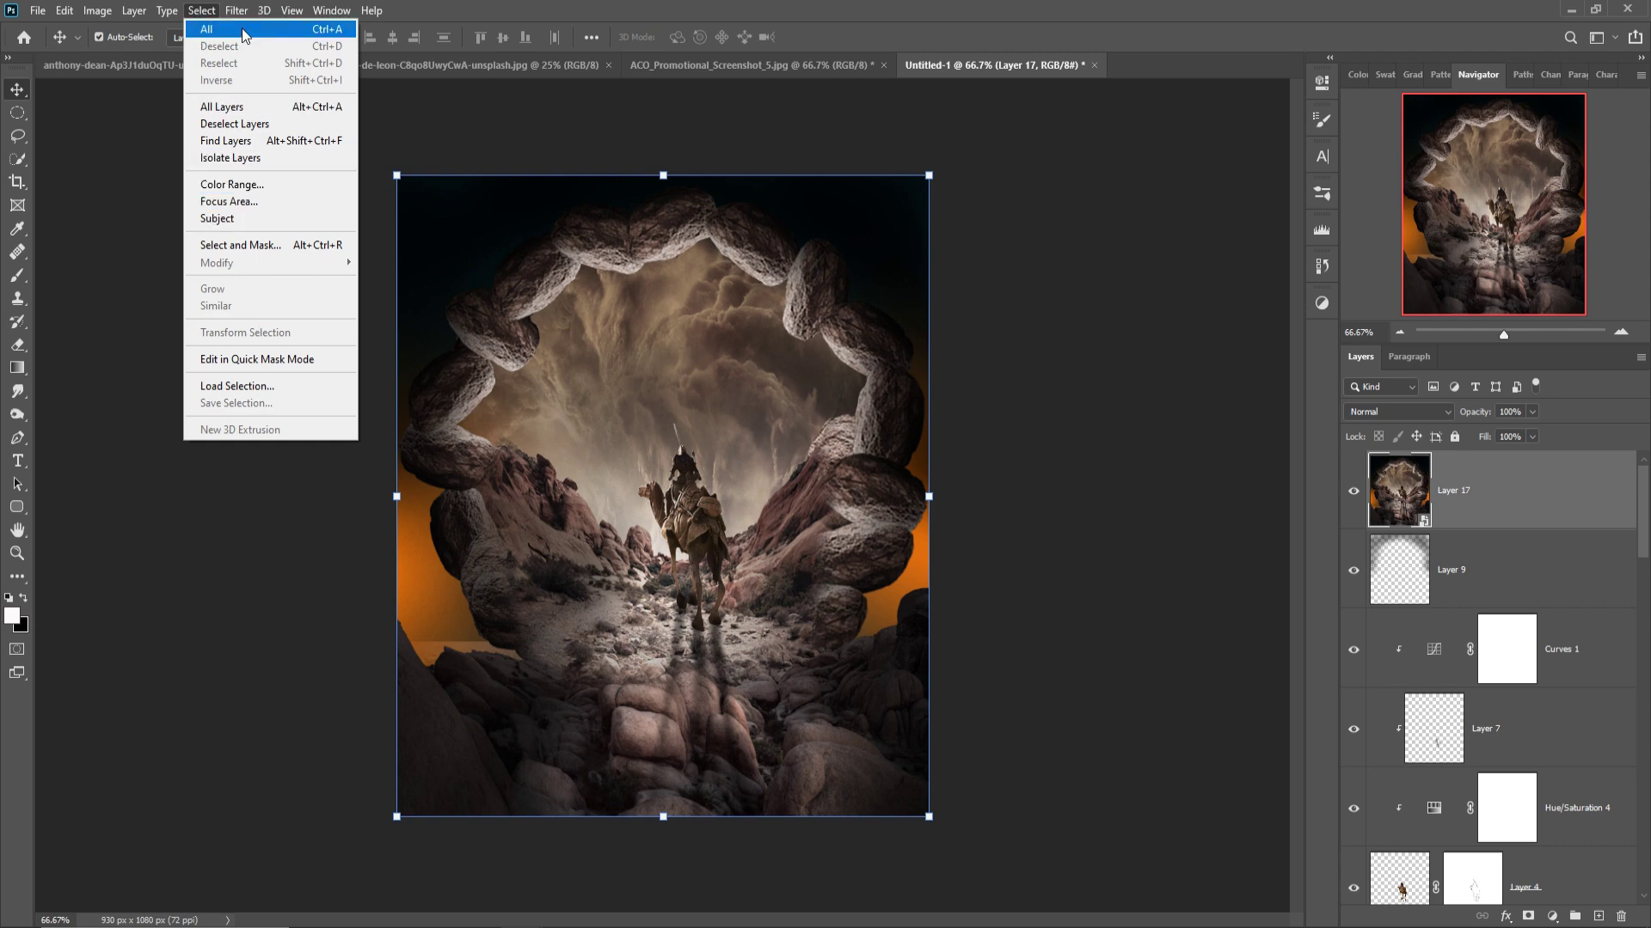
- In Camera Raw, set Highlights +13, Blacks -8 and a -68 vignette
click(258, 110)
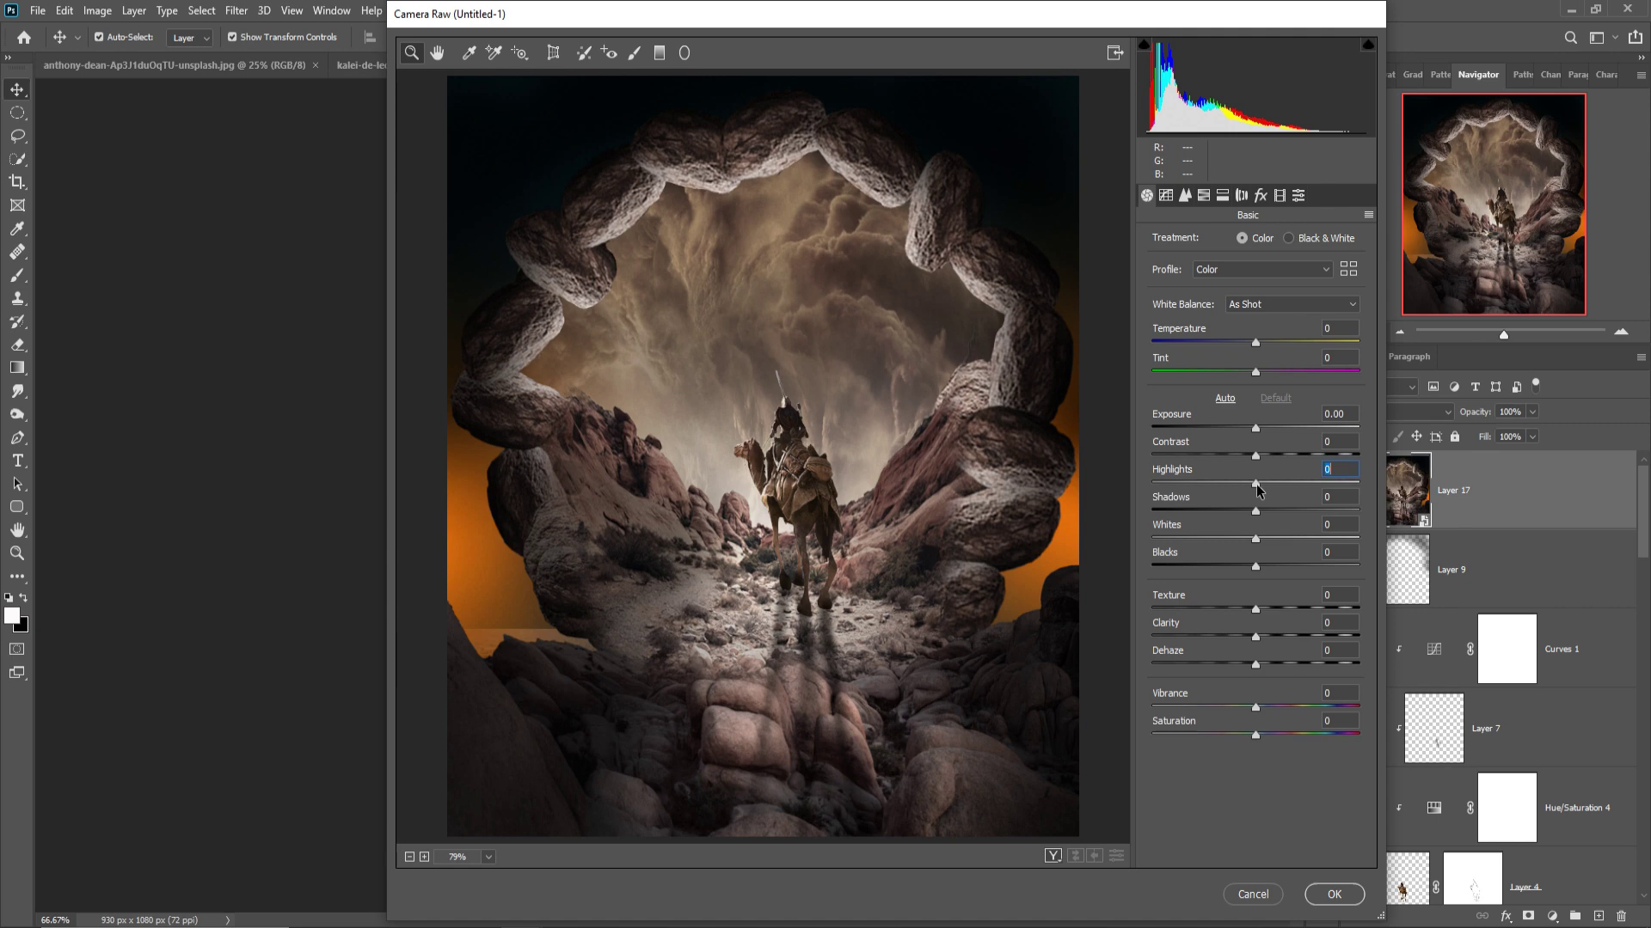
mouse_move(1257, 490)
mouse_down()
mouse_move(1271, 487)
mouse_move(1240, 510)
mouse_up()
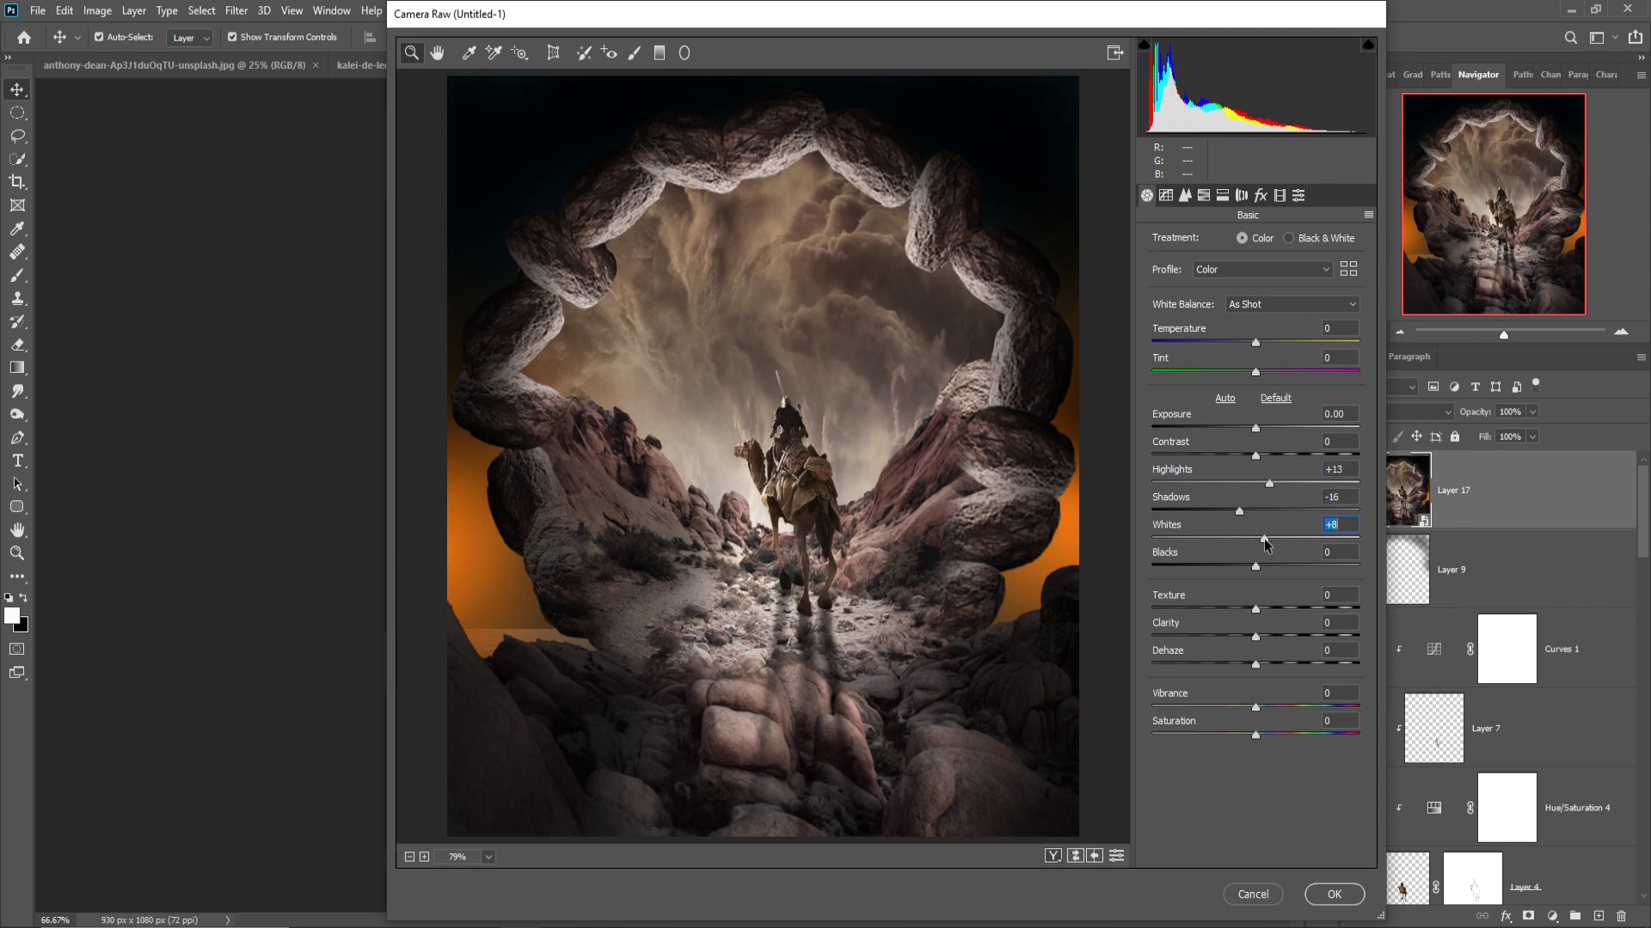
drag(1256, 568, 1248, 568)
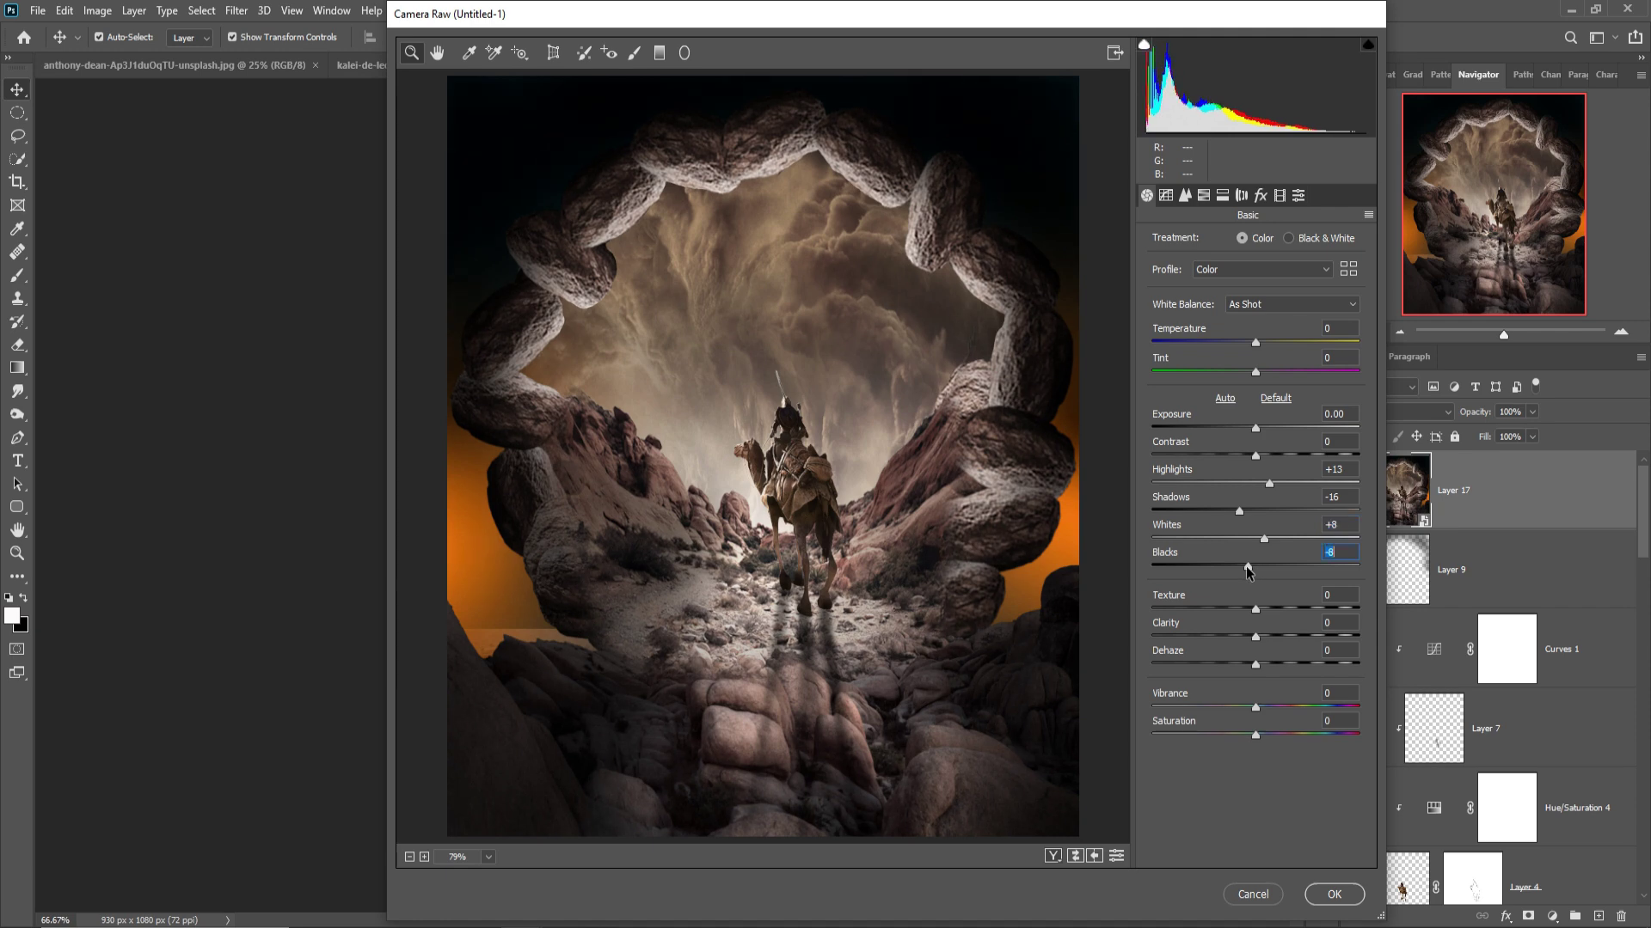
click(1261, 196)
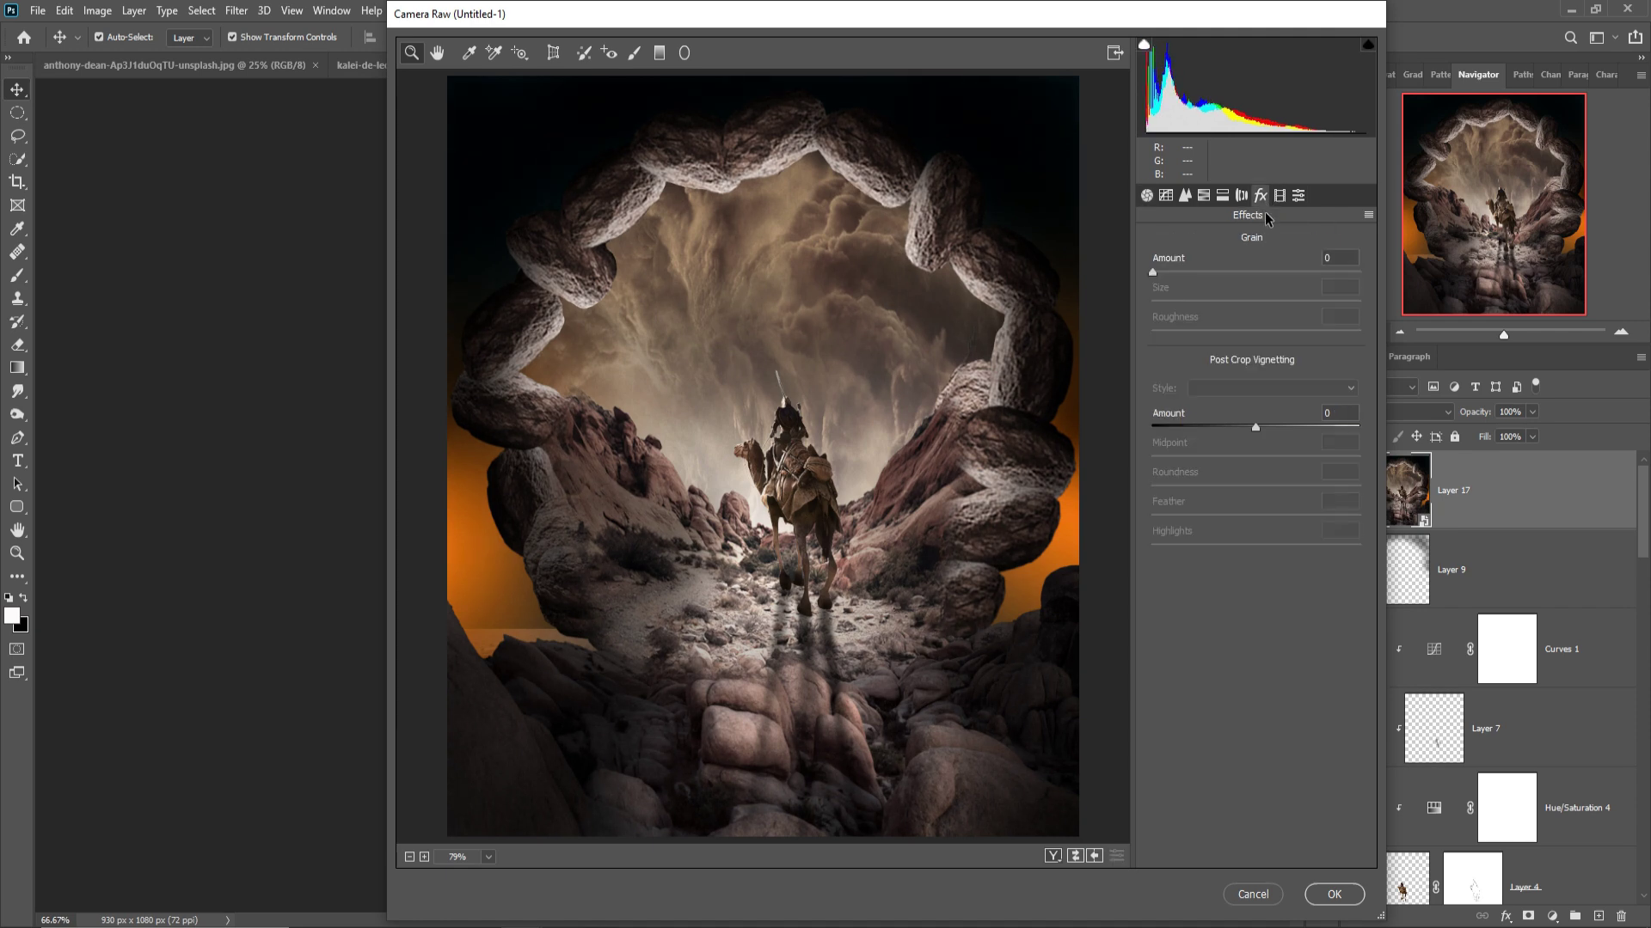
mouse_move(1267, 428)
mouse_down()
mouse_move(1190, 443)
mouse_move(1248, 435)
mouse_up()
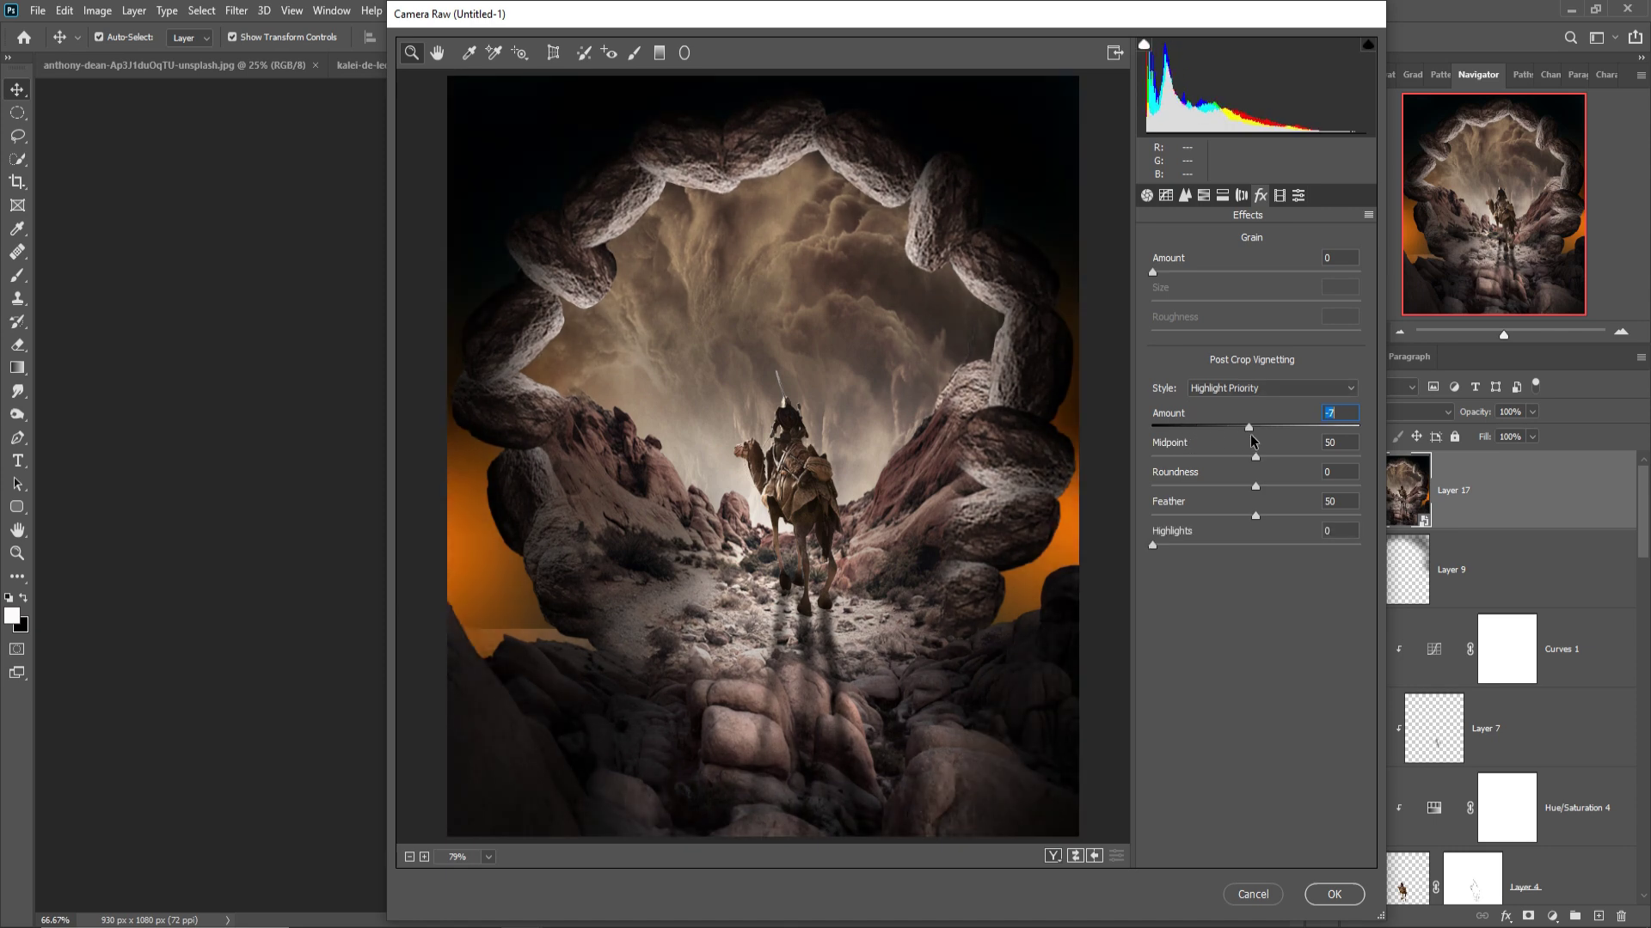
- Raise curve Lights to +7, split-tone highlights hue 53 and shadows hue 234, then apply
click(1186, 196)
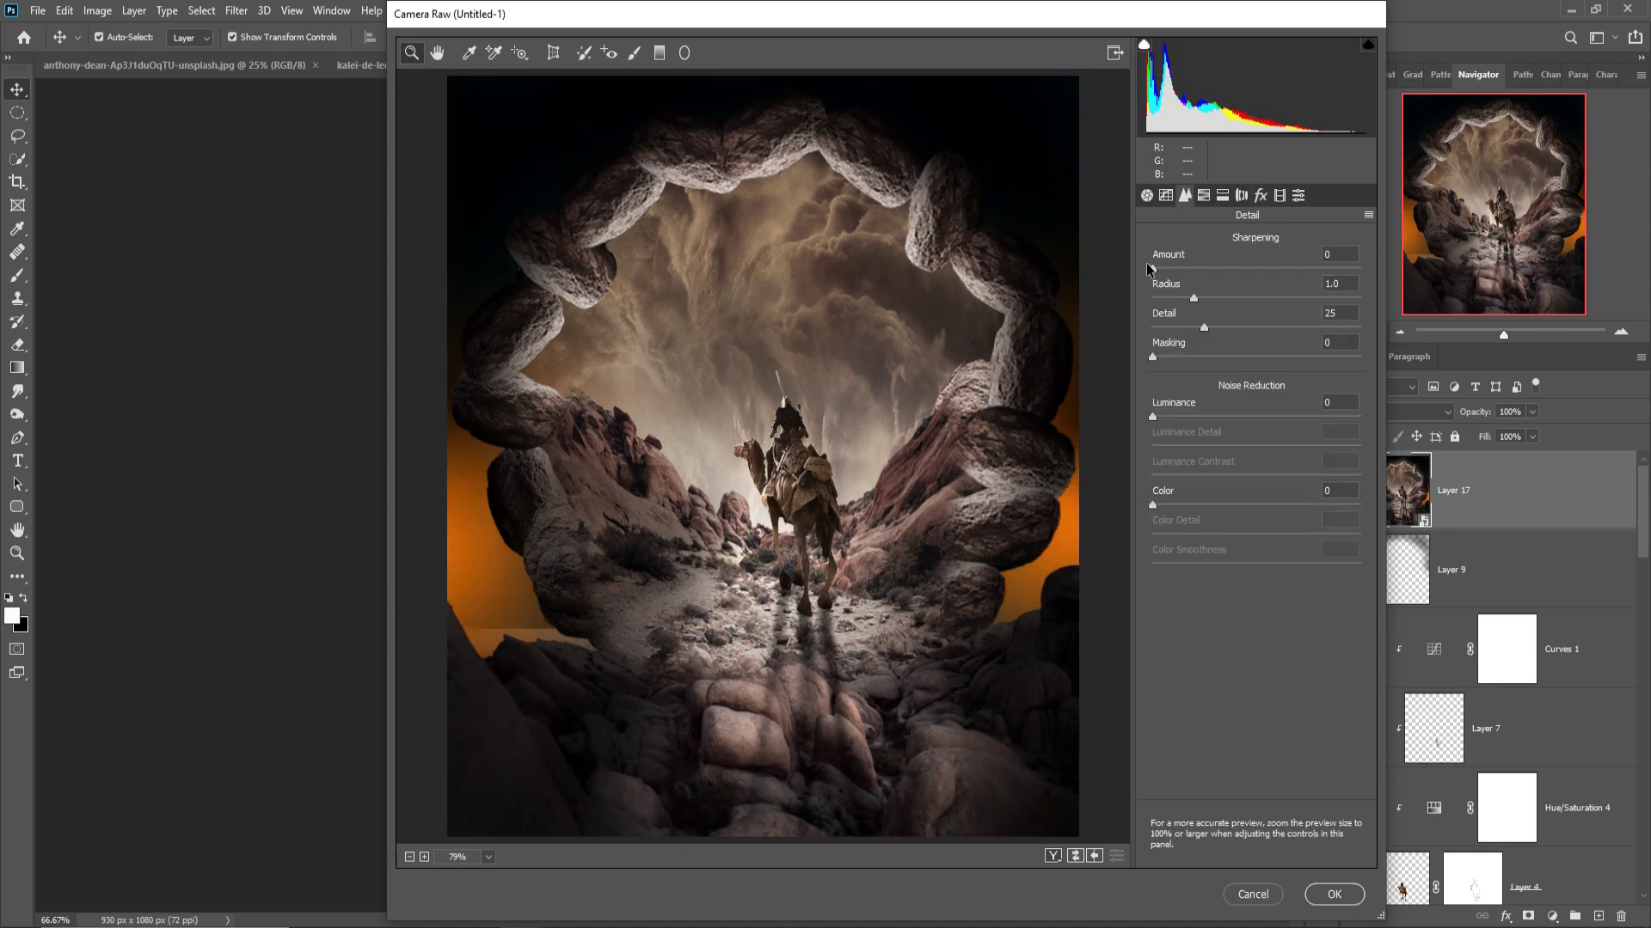
click(1167, 195)
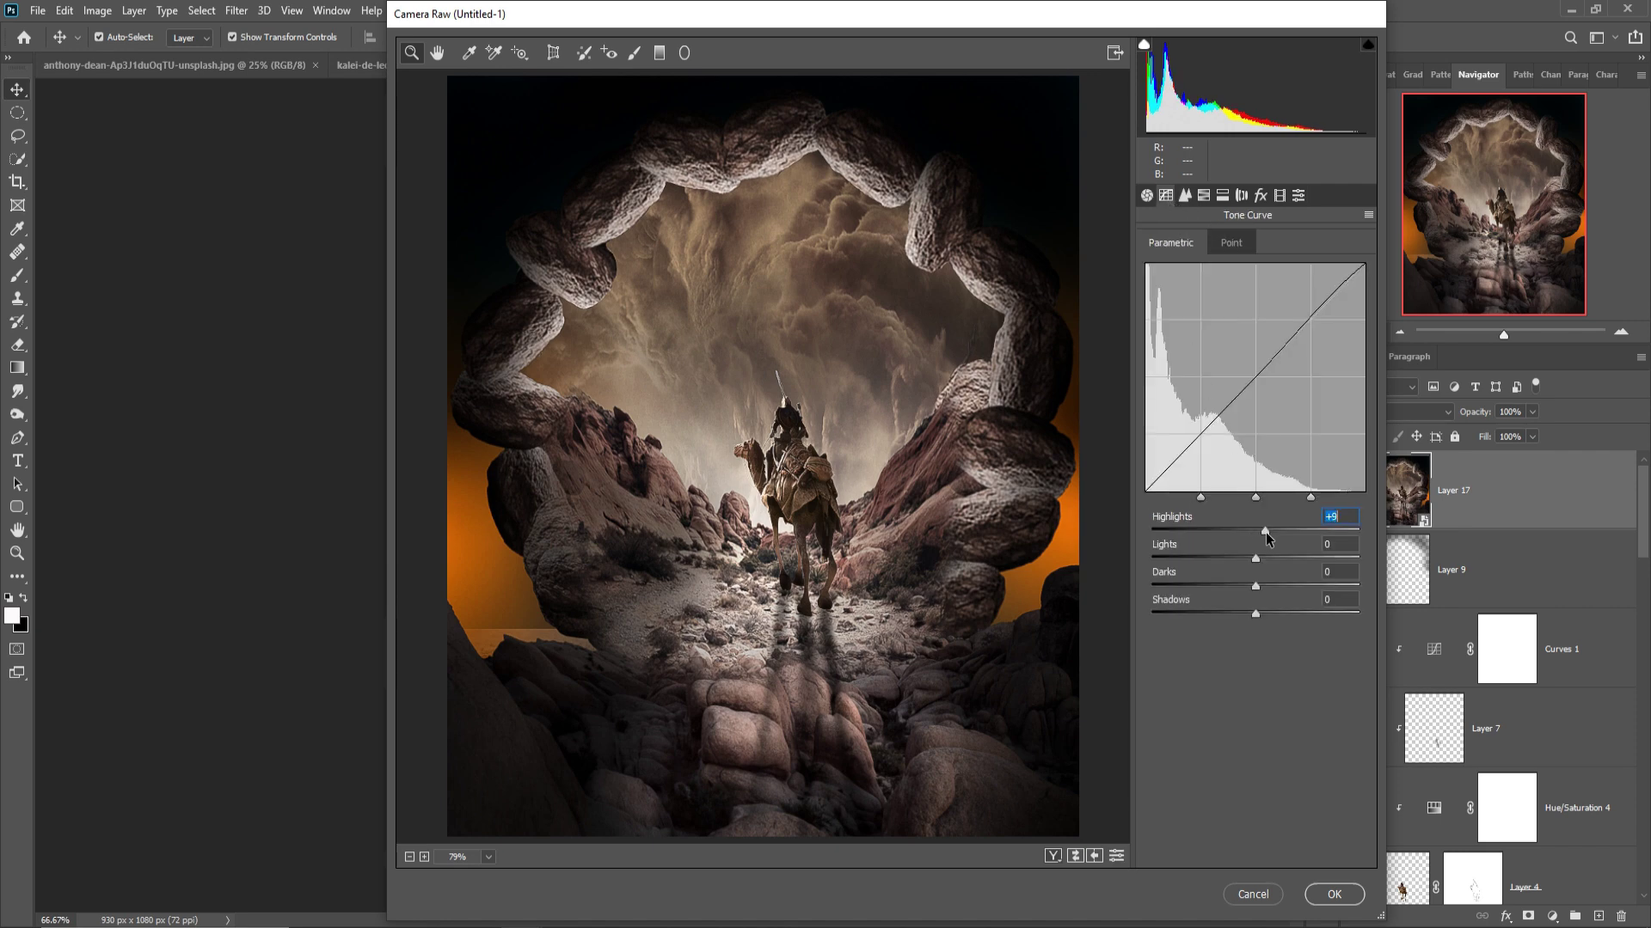
mouse_move(1257, 559)
mouse_down()
mouse_move(1247, 592)
mouse_move(1276, 616)
mouse_up()
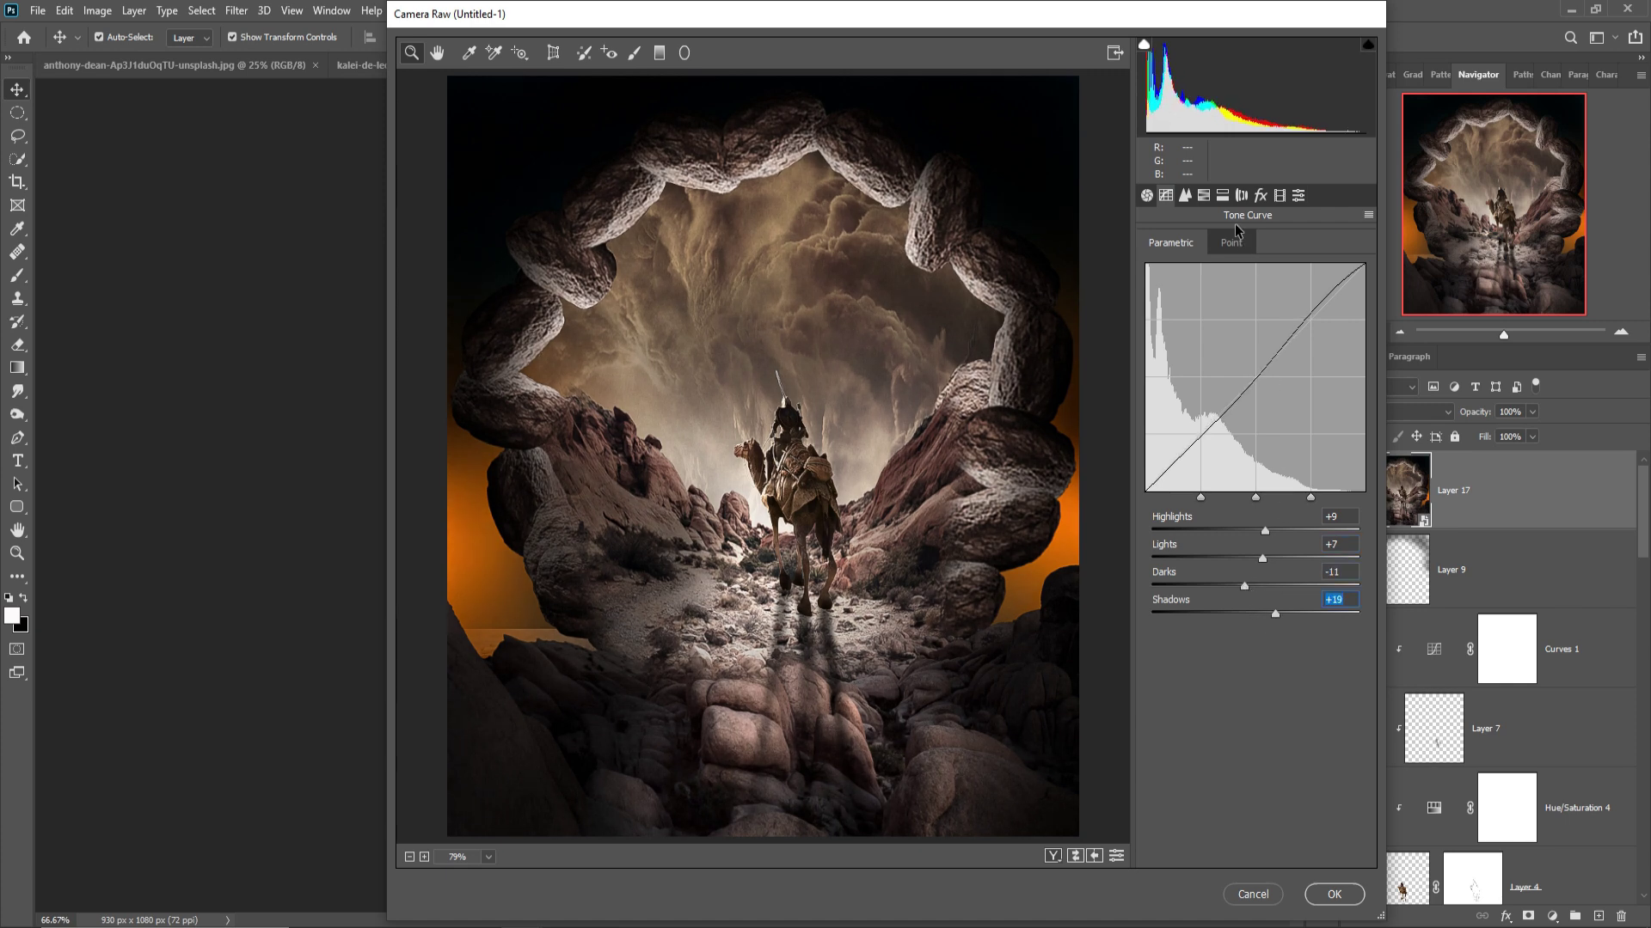
click(1222, 195)
drag(1152, 267, 1200, 301)
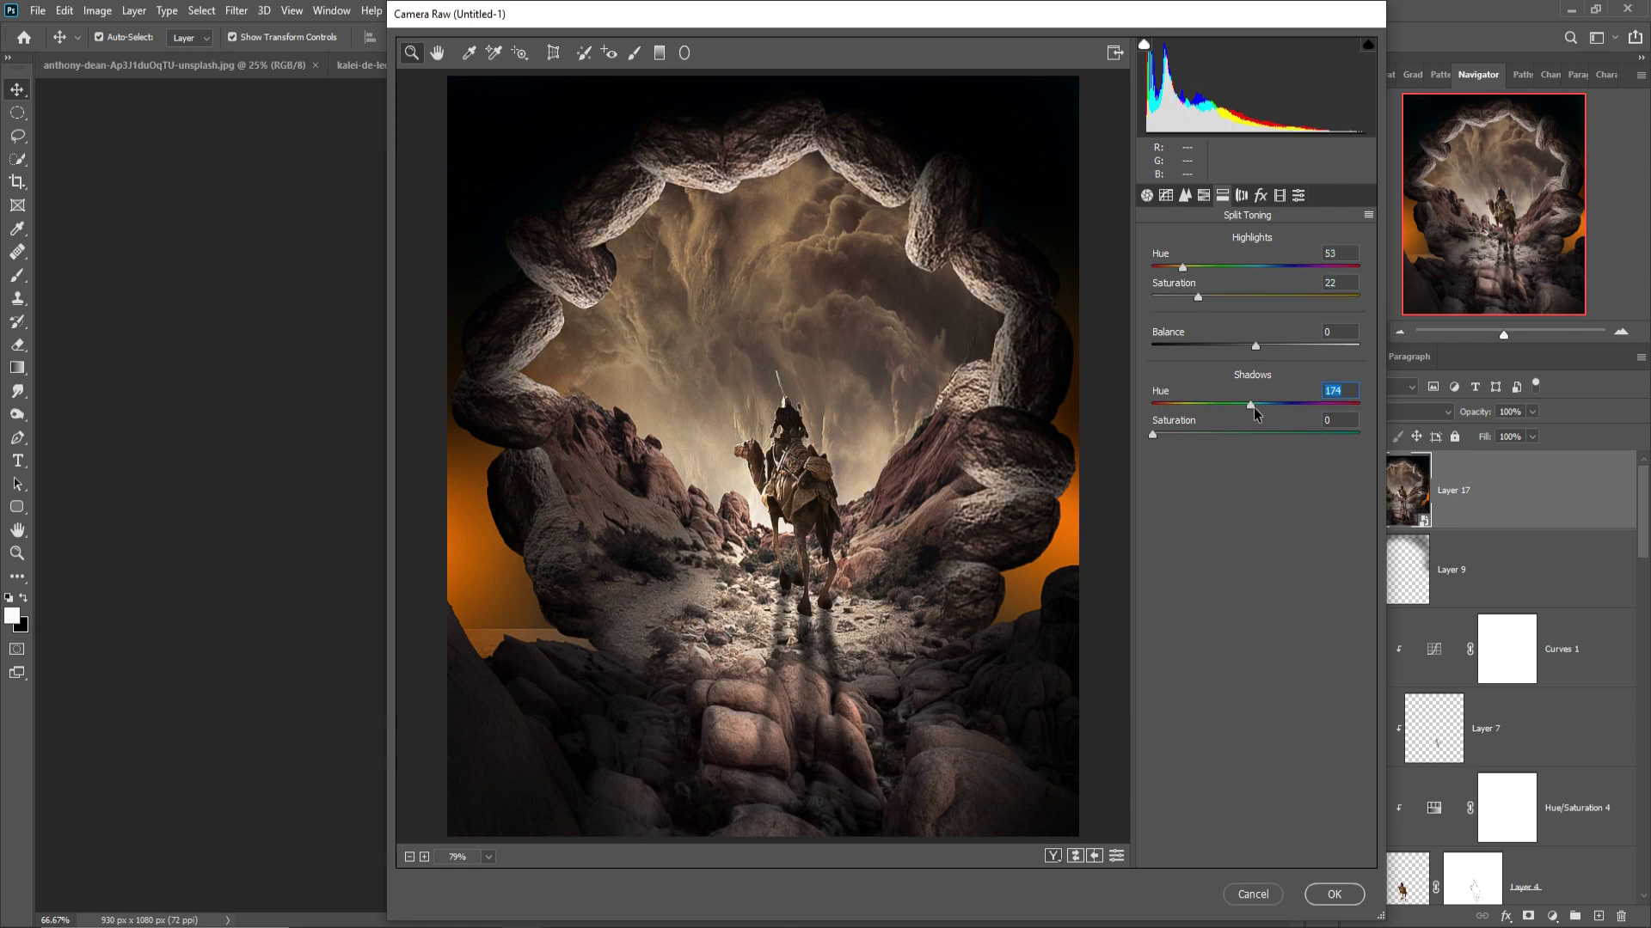
drag(1286, 406, 1288, 406)
drag(1153, 435, 1178, 437)
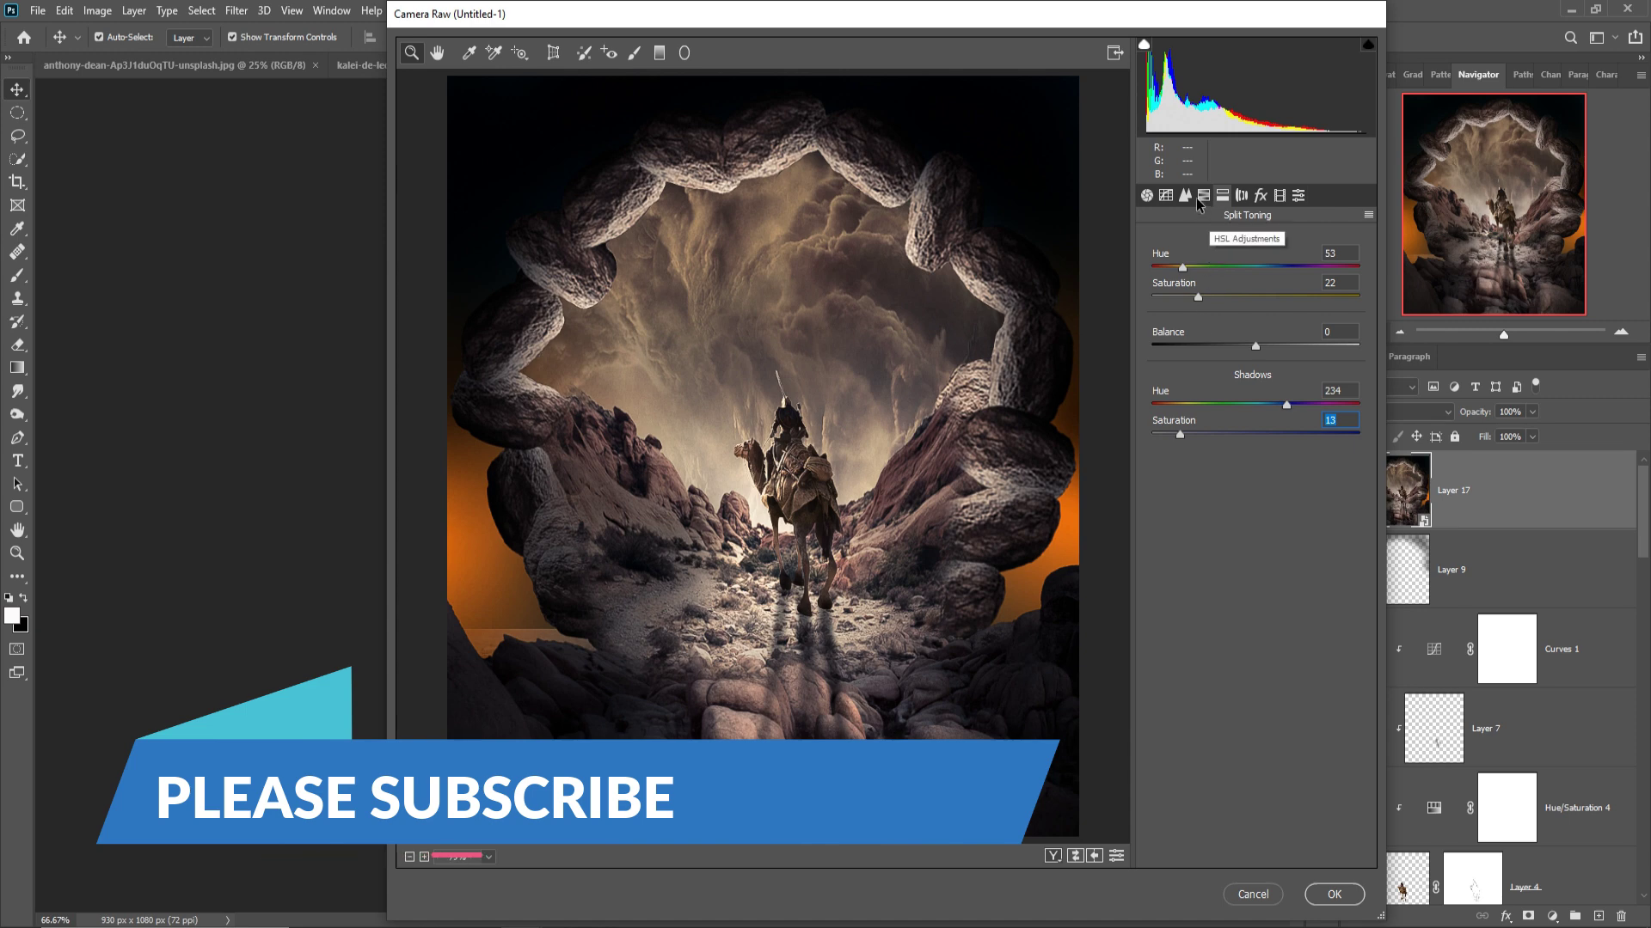
click(1330, 895)
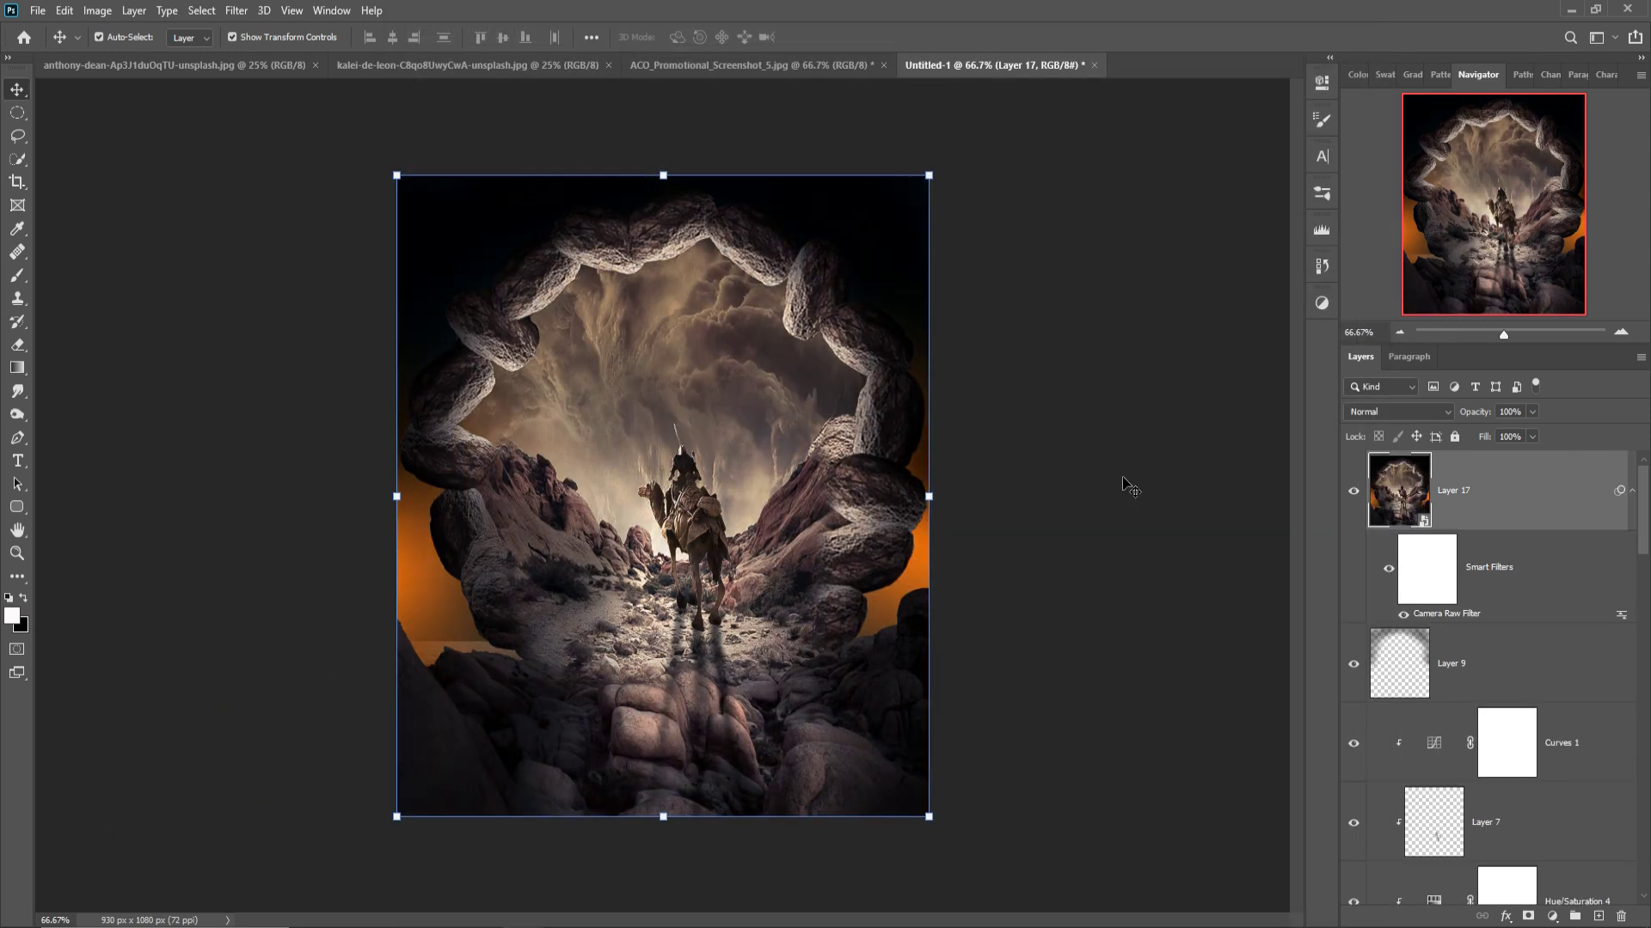